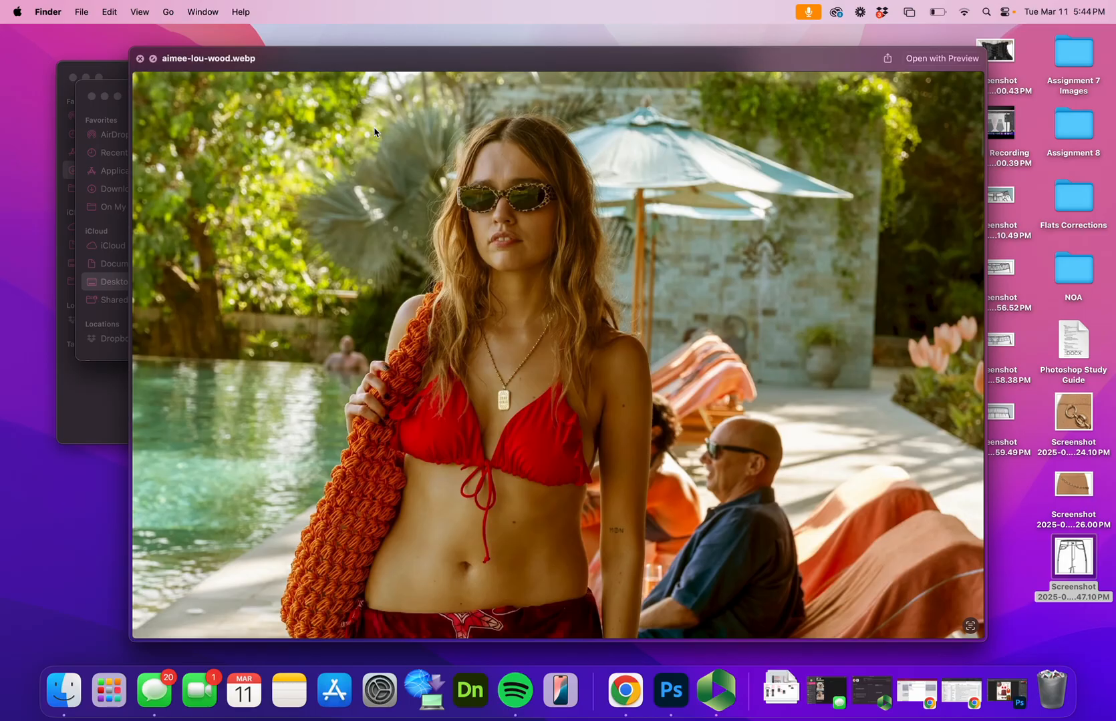
Preview the accessory and clothing images, the Product Details document and the White Lotus logo in the Assignment 7 Images folder
{"action": "key", "text": "Down"}
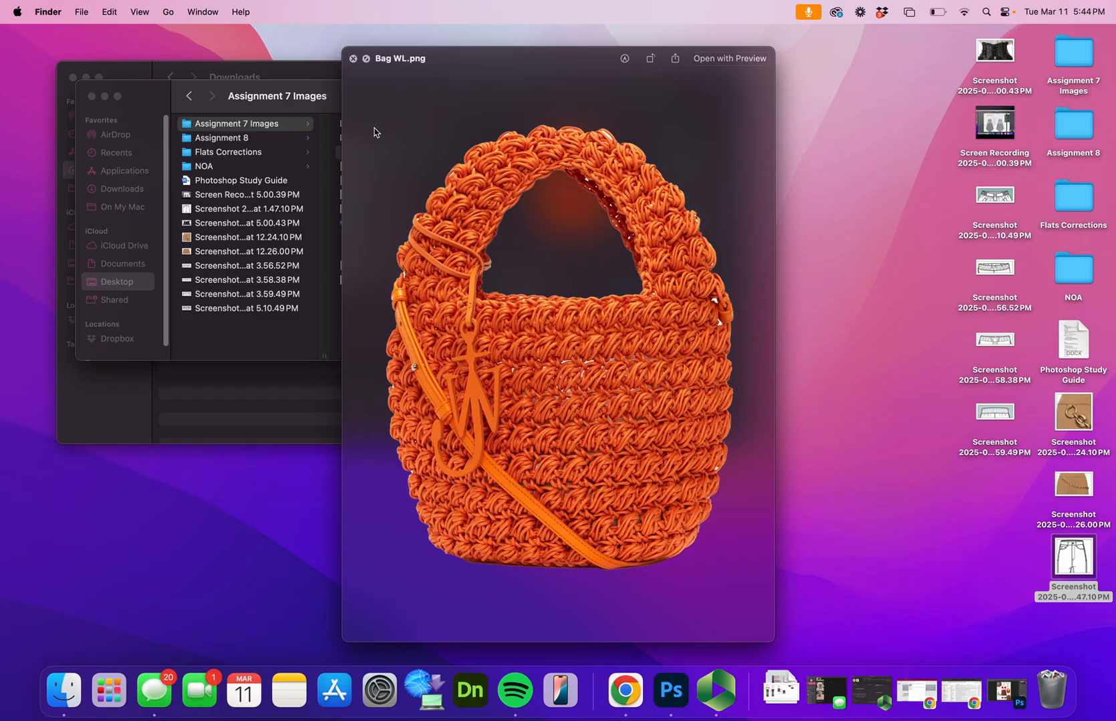
{"action": "key", "text": "Down"}
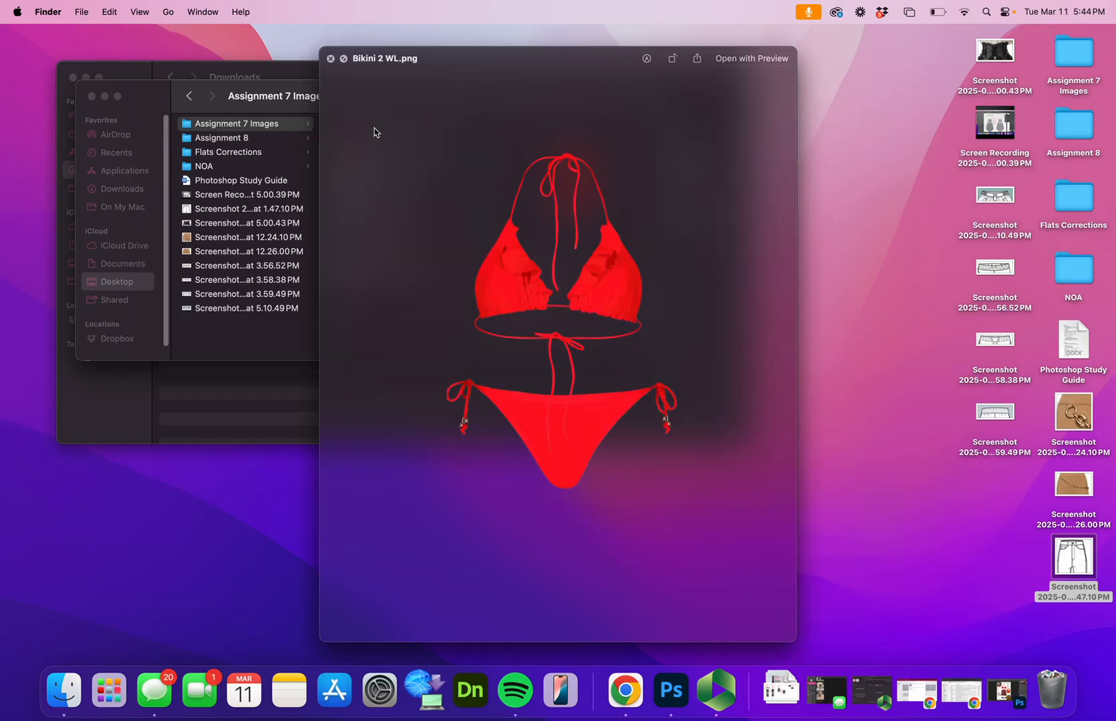
{"action": "key", "text": "Down"}
{"action": "key", "text": "Down"}
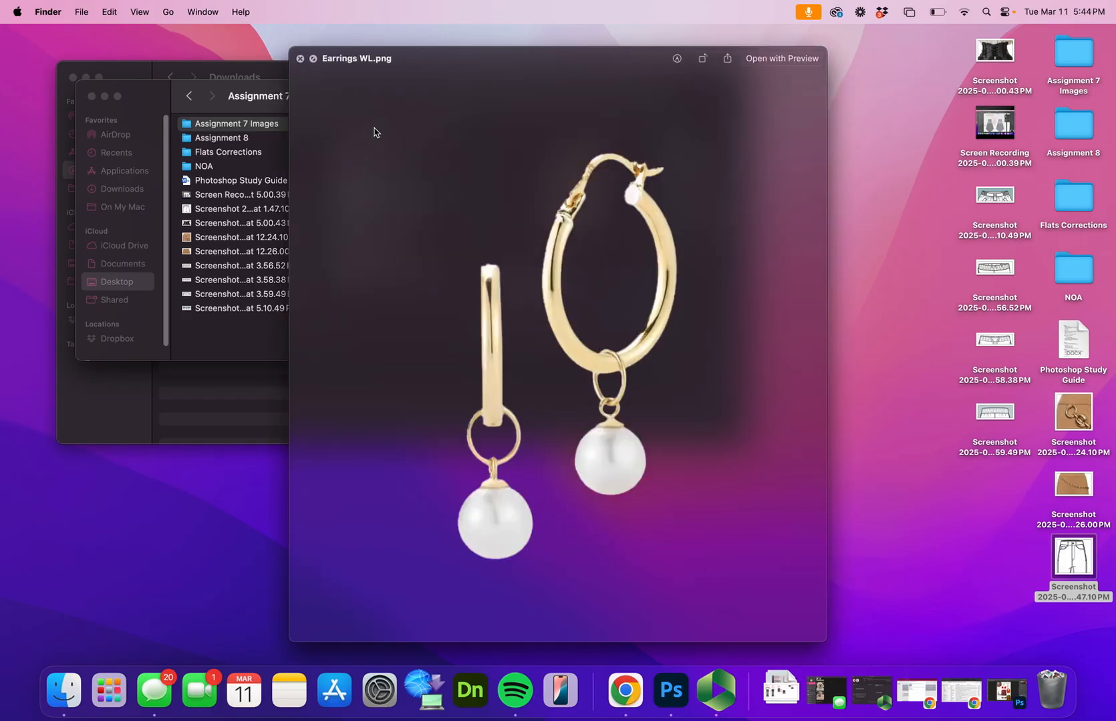
{"action": "key", "text": "Down"}
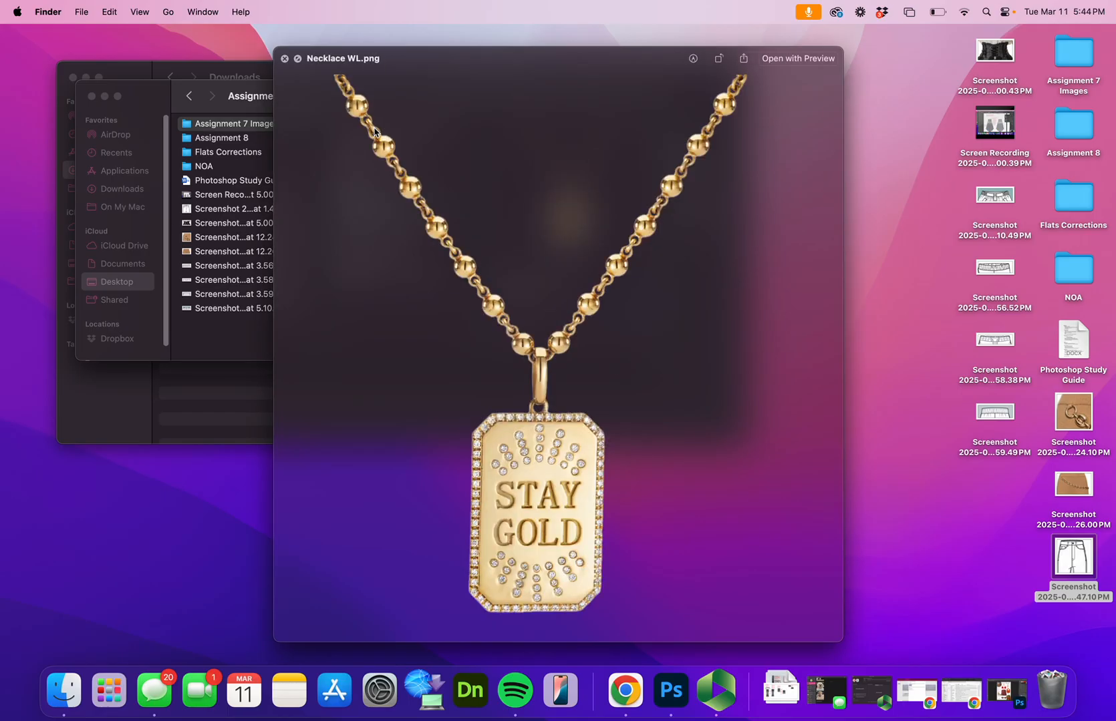
{"action": "key", "text": "Down"}
{"action": "key", "text": "Down"}
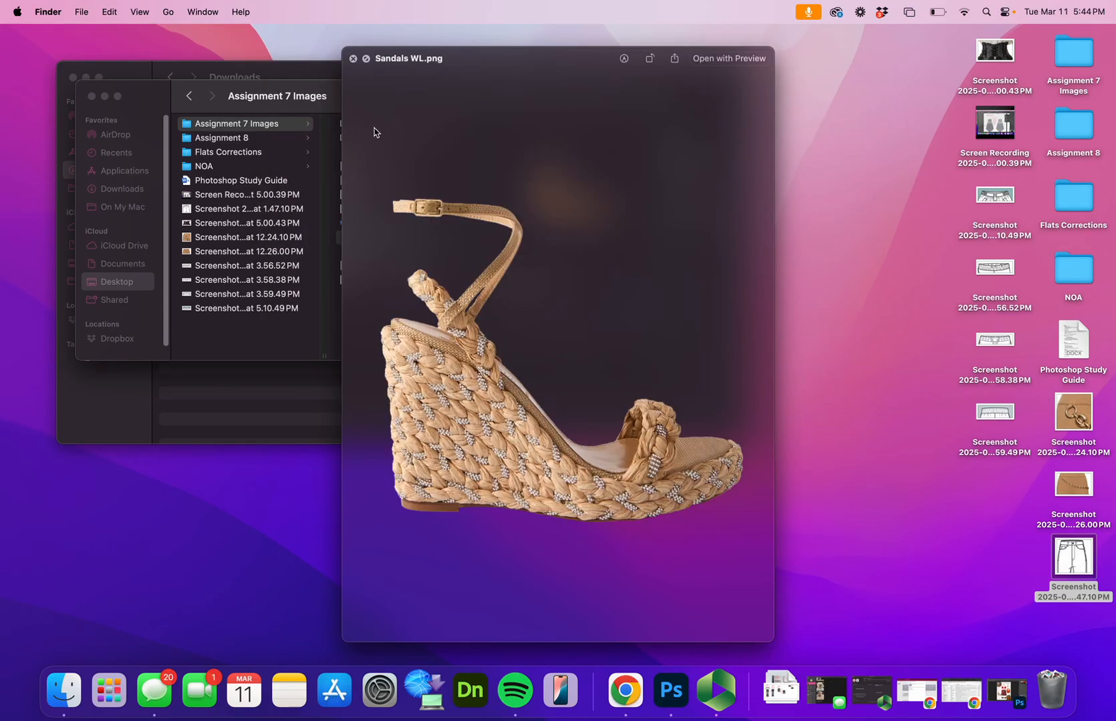
{"action": "key", "text": "Up"}
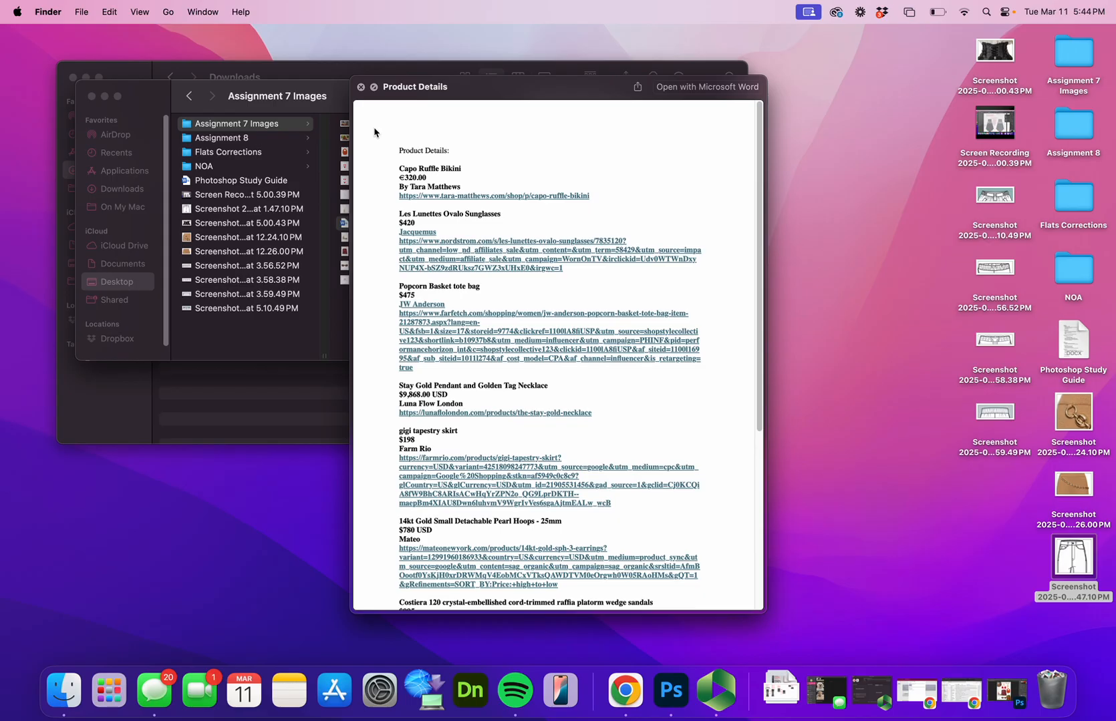
{"action": "key", "text": "Down"}
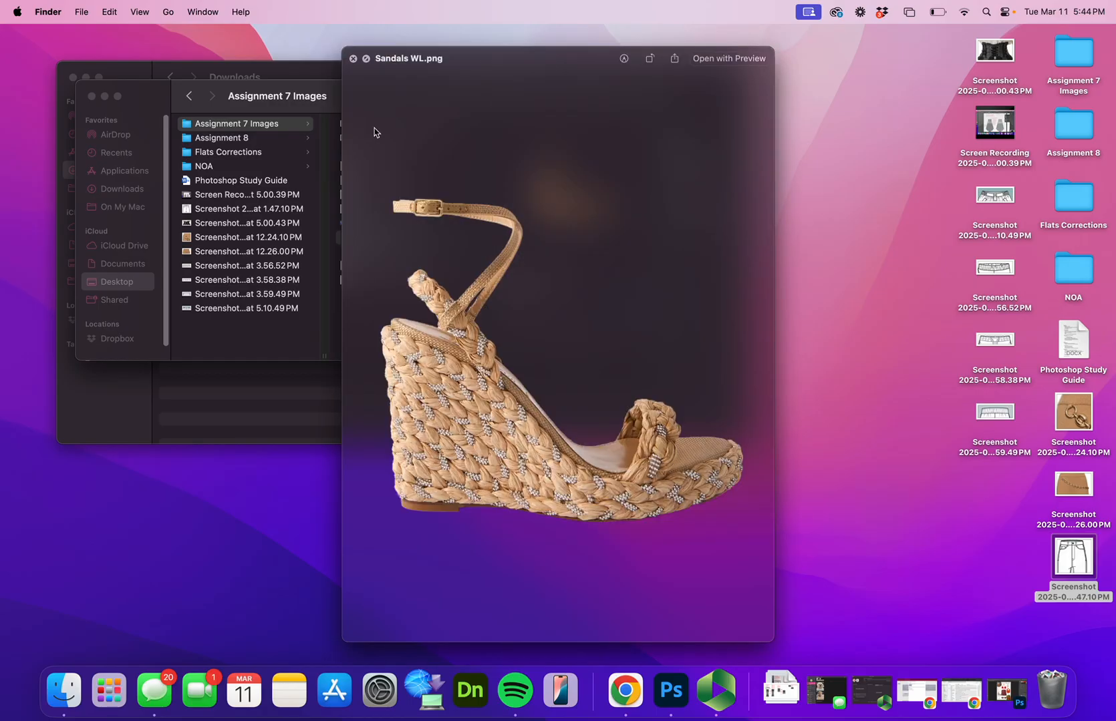
{"action": "key", "text": "Down"}
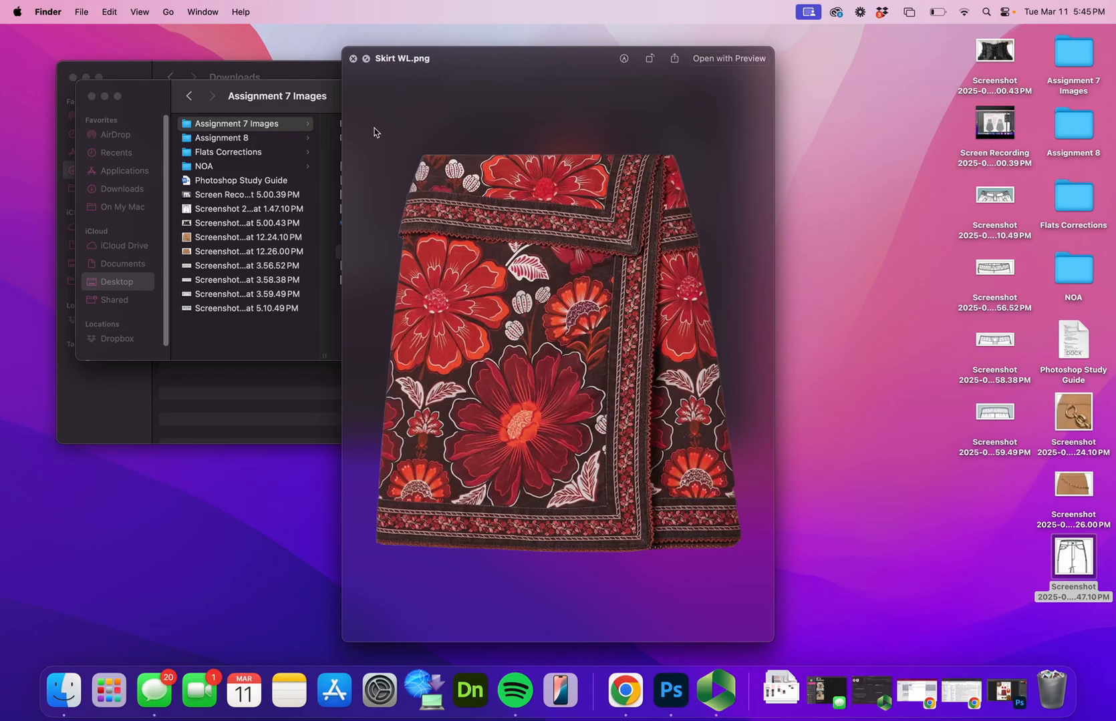
{"action": "key", "text": "Down"}
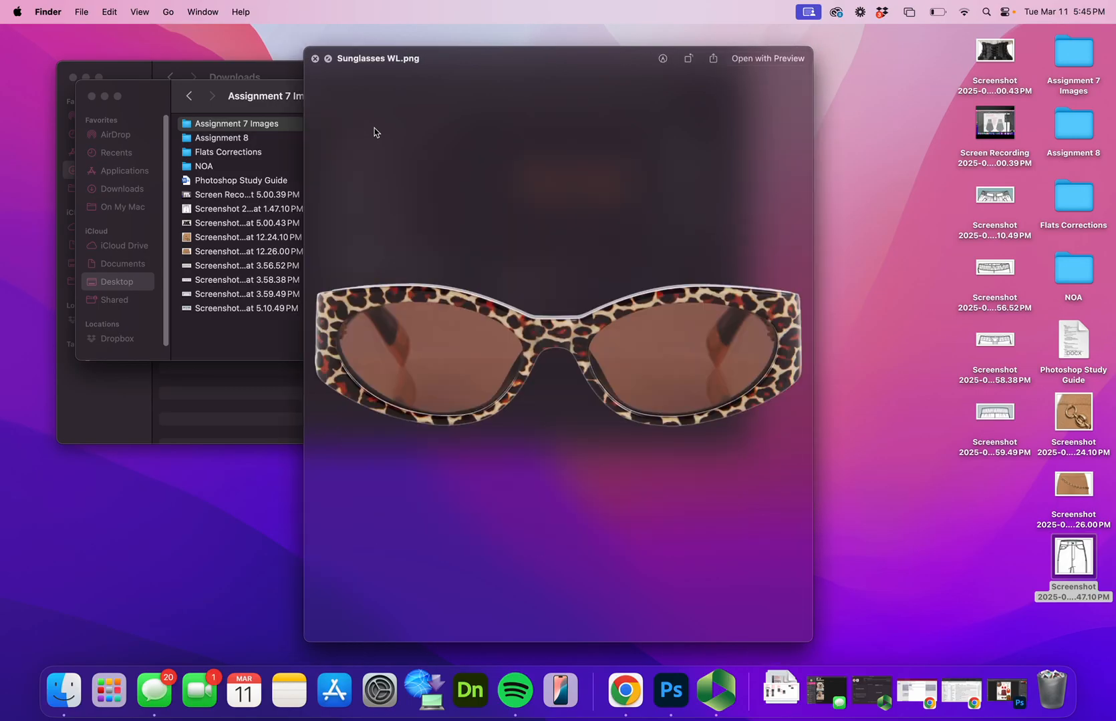
{"action": "key", "text": "Down"}
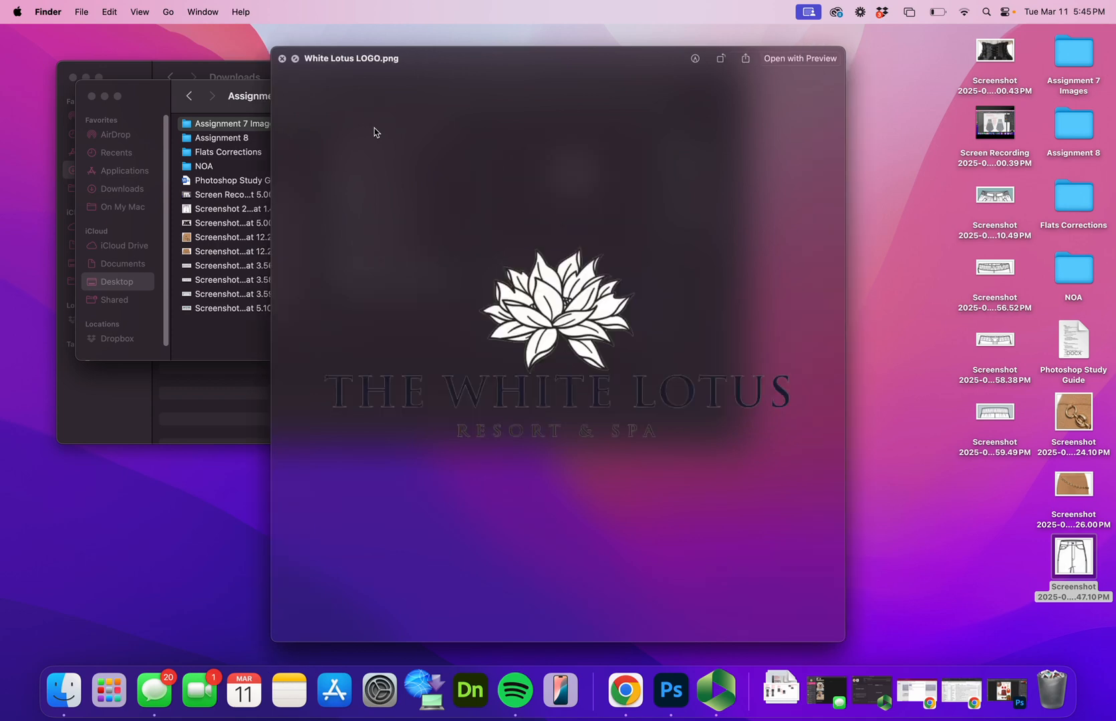
{"action": "key", "text": "space"}
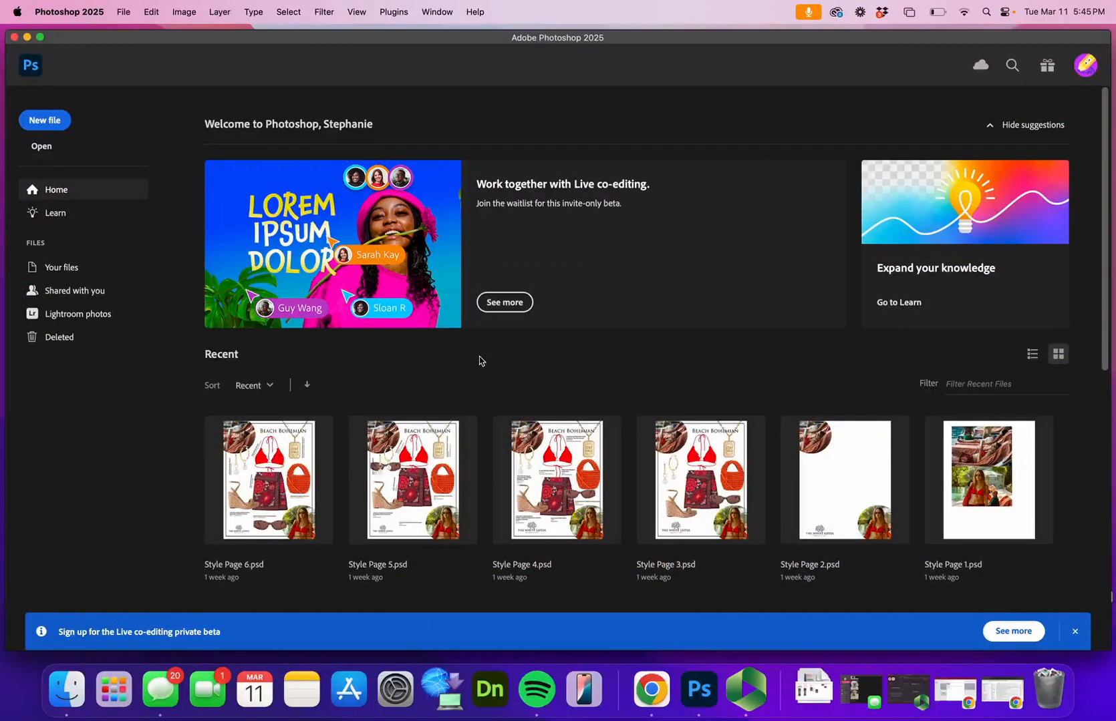
In Photoshop, create a Letter print document, 8.5 x 11 in at 300 ppi, and save it as Stylepagedemo.psd
{"action": "left_click", "coordinate": [55, 118]}
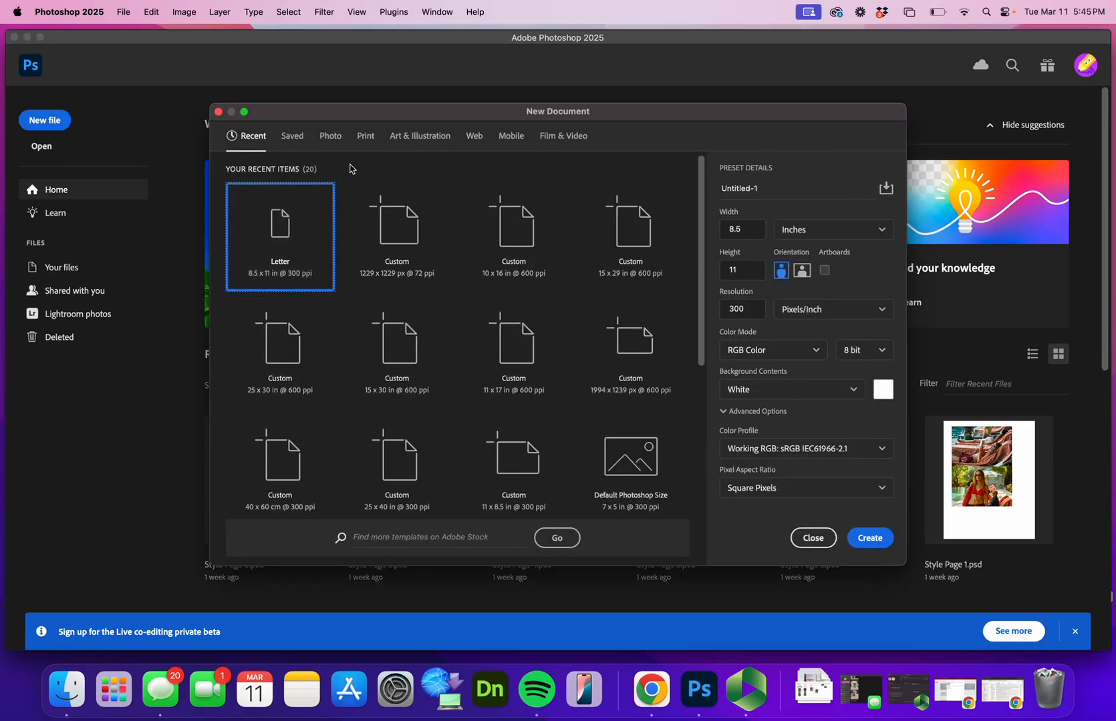
{"action": "left_click", "coordinate": [365, 141]}
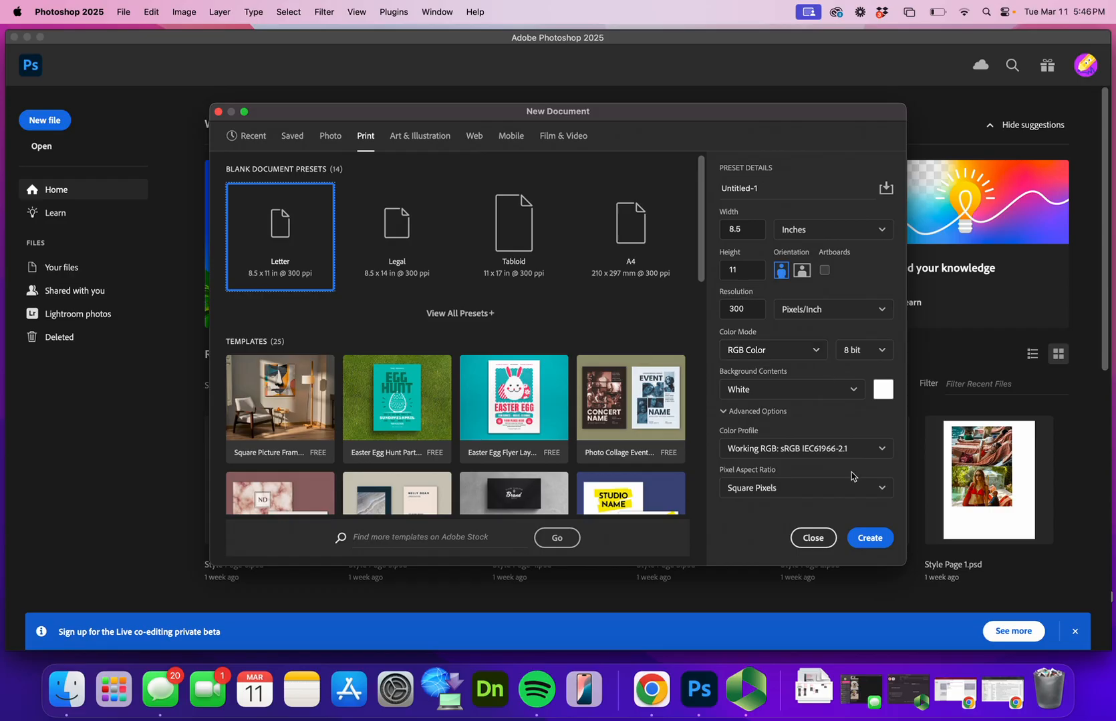
{"action": "left_click", "coordinate": [871, 539]}
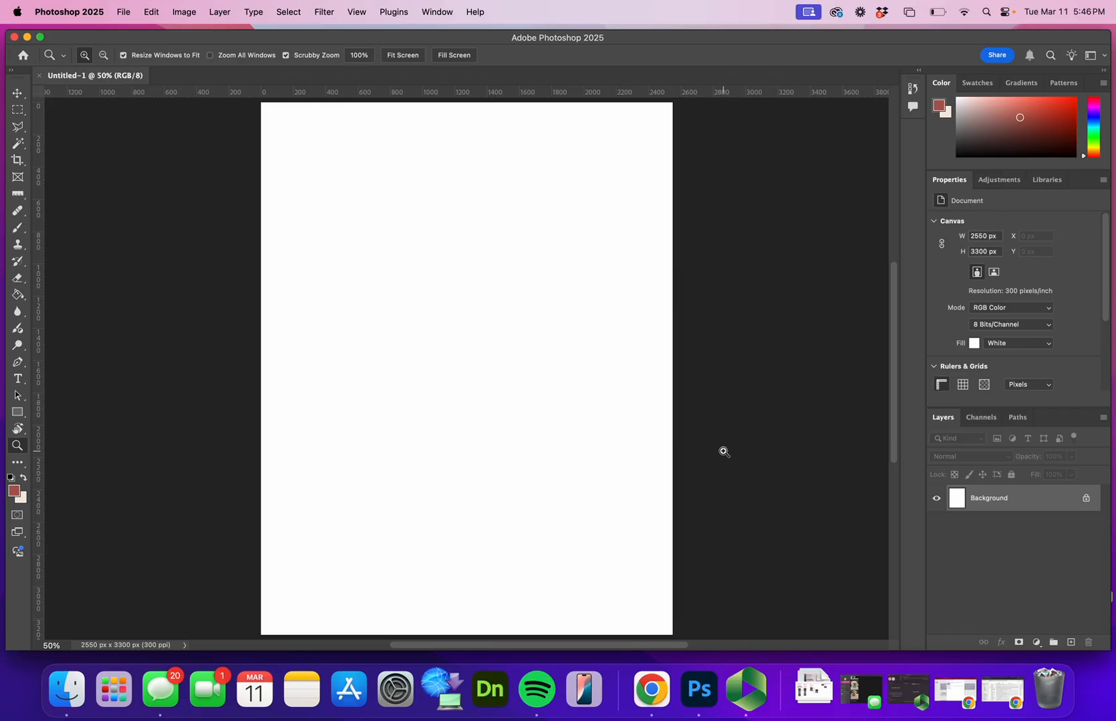
{"action": "left_click", "coordinate": [122, 11]}
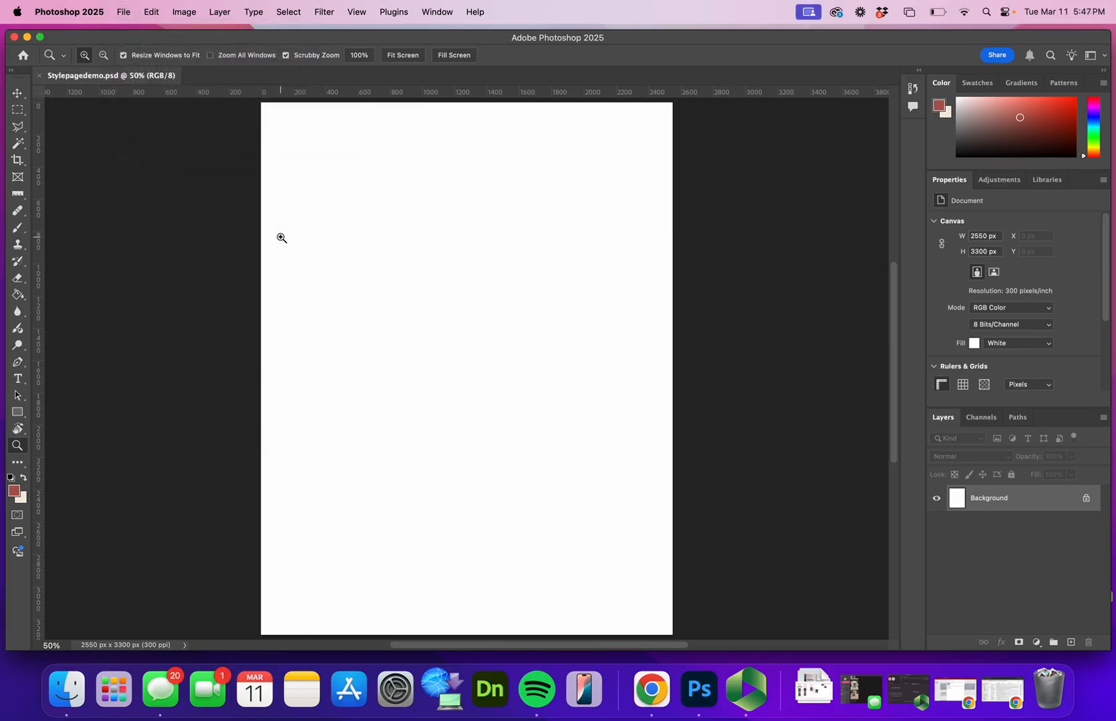
Place aimee-lou-wood_0.webp from the Assignment 7 Images folder as an embedded image on the page
{"action": "left_click", "coordinate": [120, 12]}
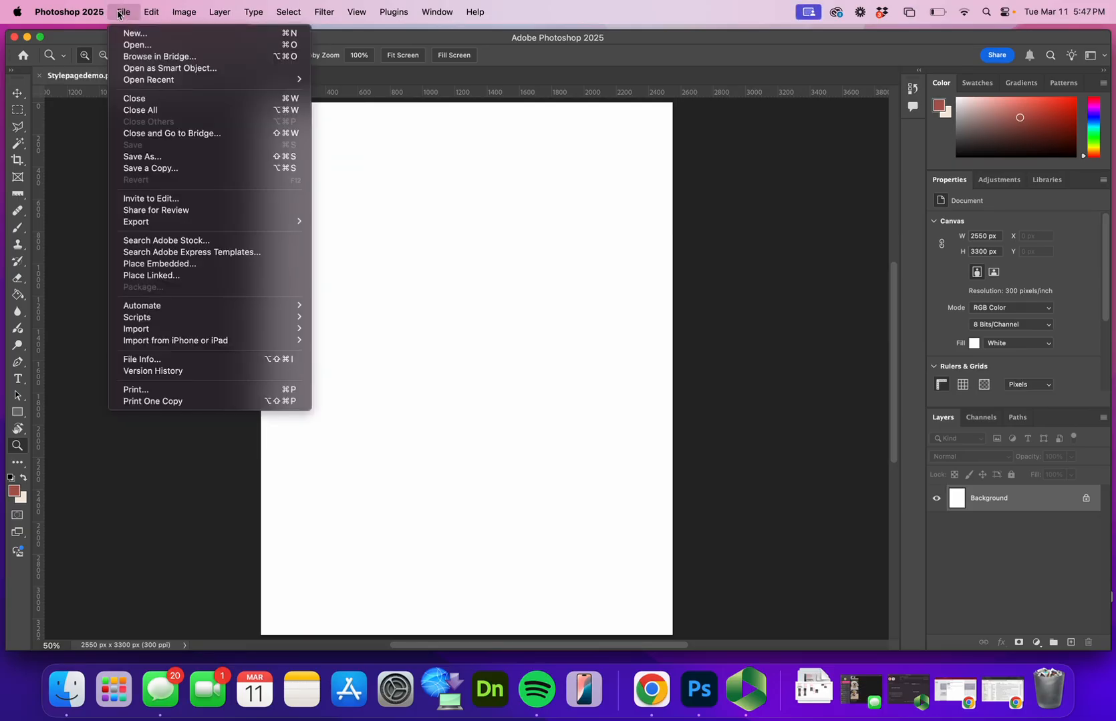
{"action": "left_click", "coordinate": [200, 264]}
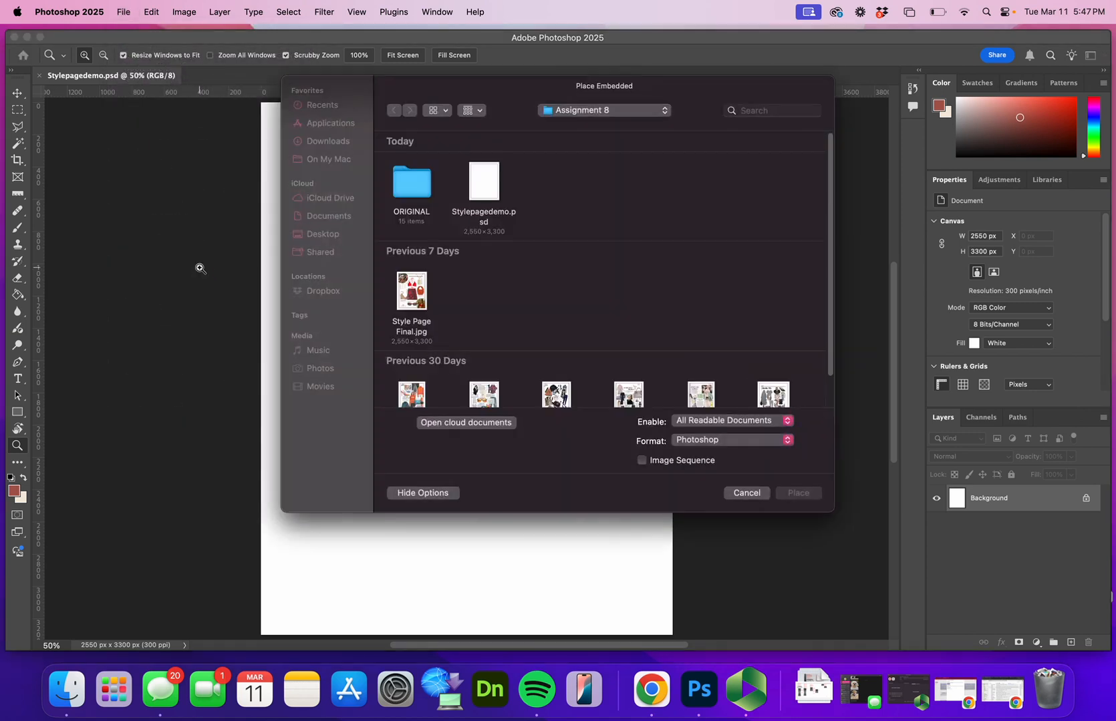
{"action": "left_click", "coordinate": [576, 111]}
{"action": "left_click", "coordinate": [598, 240]}
{"action": "left_click", "coordinate": [421, 220]}
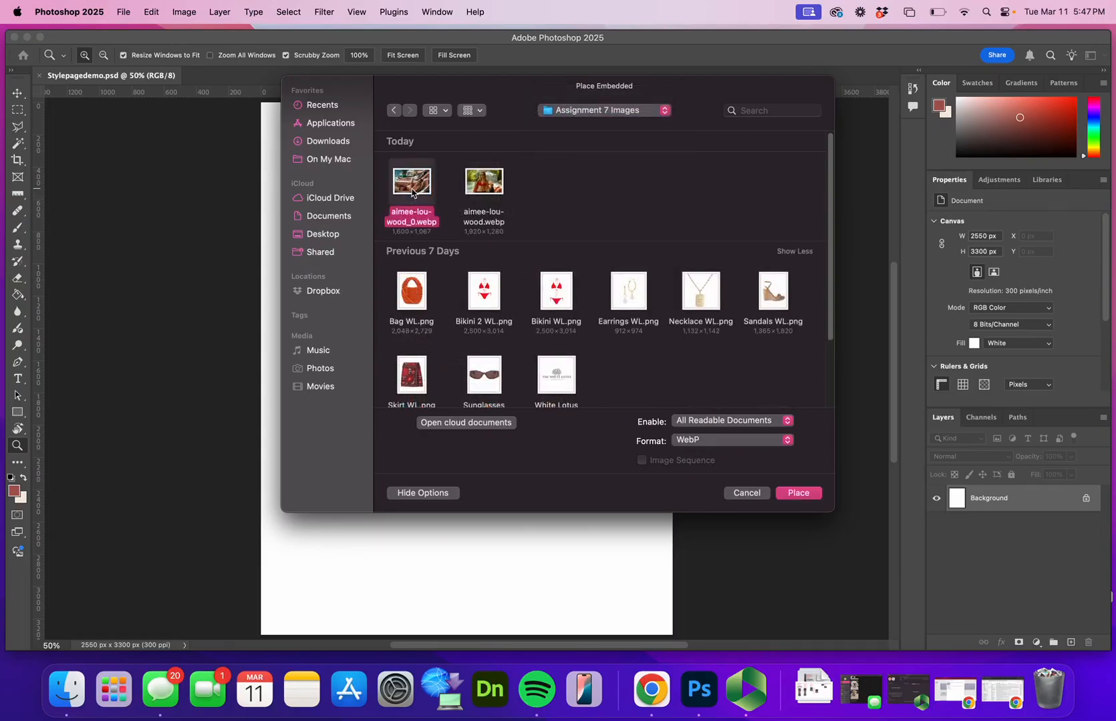
{"action": "left_click", "coordinate": [801, 495]}
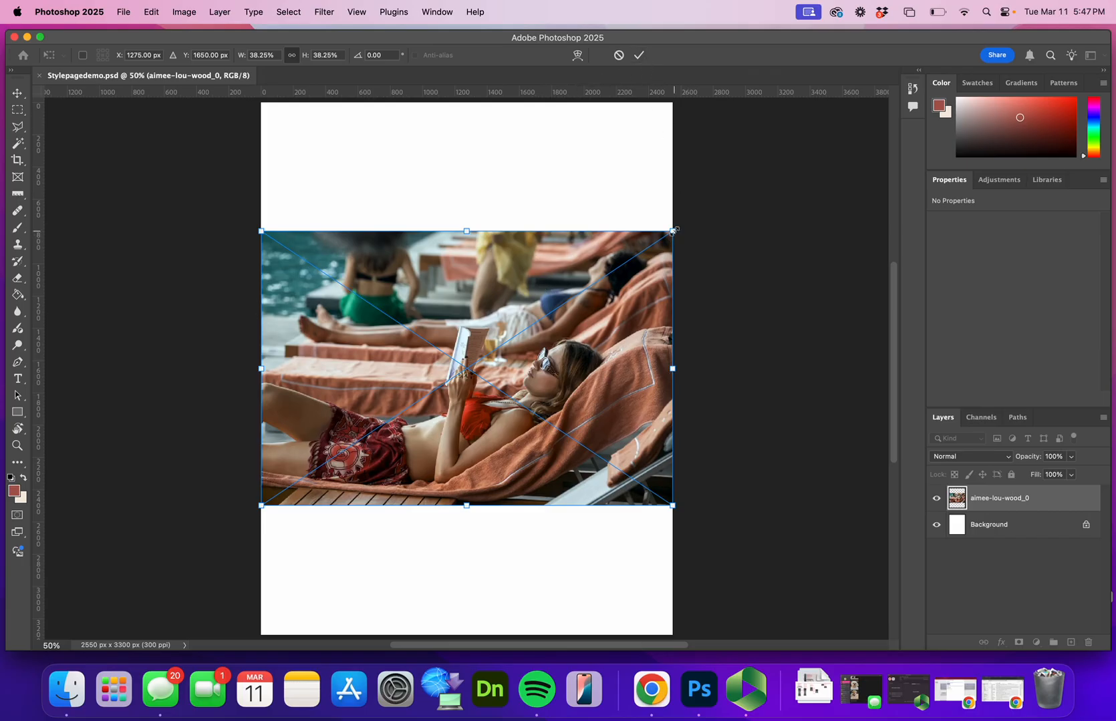
{"action": "left_click_drag", "start_coordinate": [674, 231], "coordinate": [453, 331]}
{"action": "left_click_drag", "start_coordinate": [429, 437], "coordinate": [512, 214]}
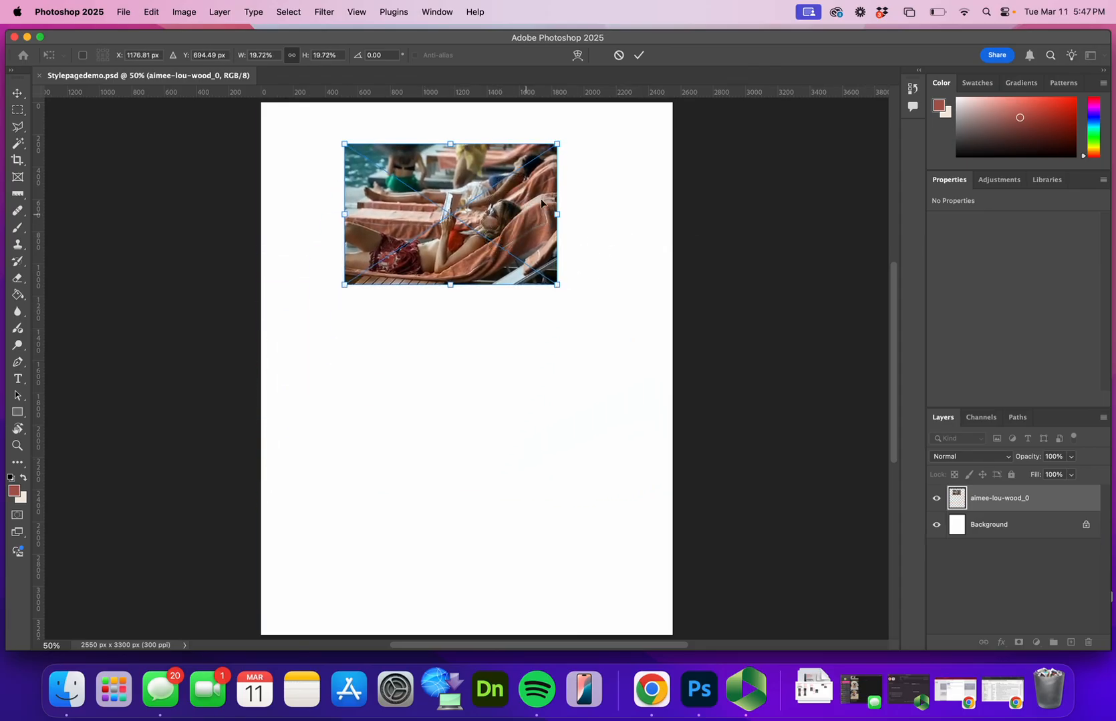
{"action": "left_click", "coordinate": [619, 56]}
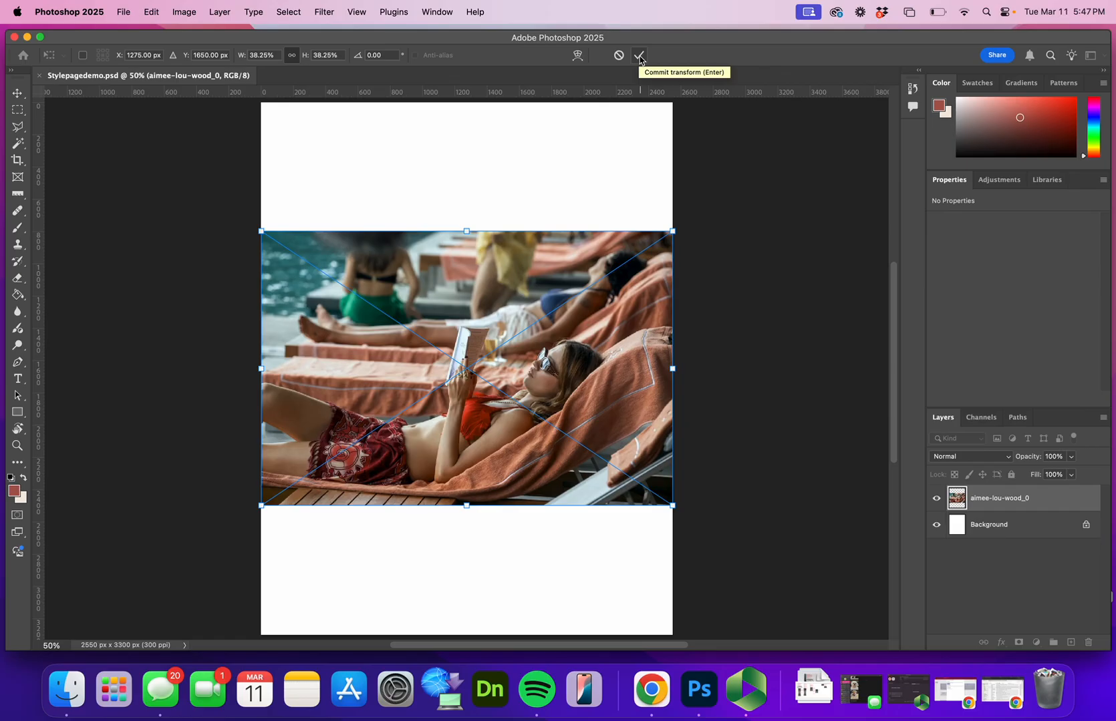
Commit the lounge-chair photo at full page width, and place aimee-lou-wood.webp over it as an embedded image
{"action": "left_click", "coordinate": [640, 56]}
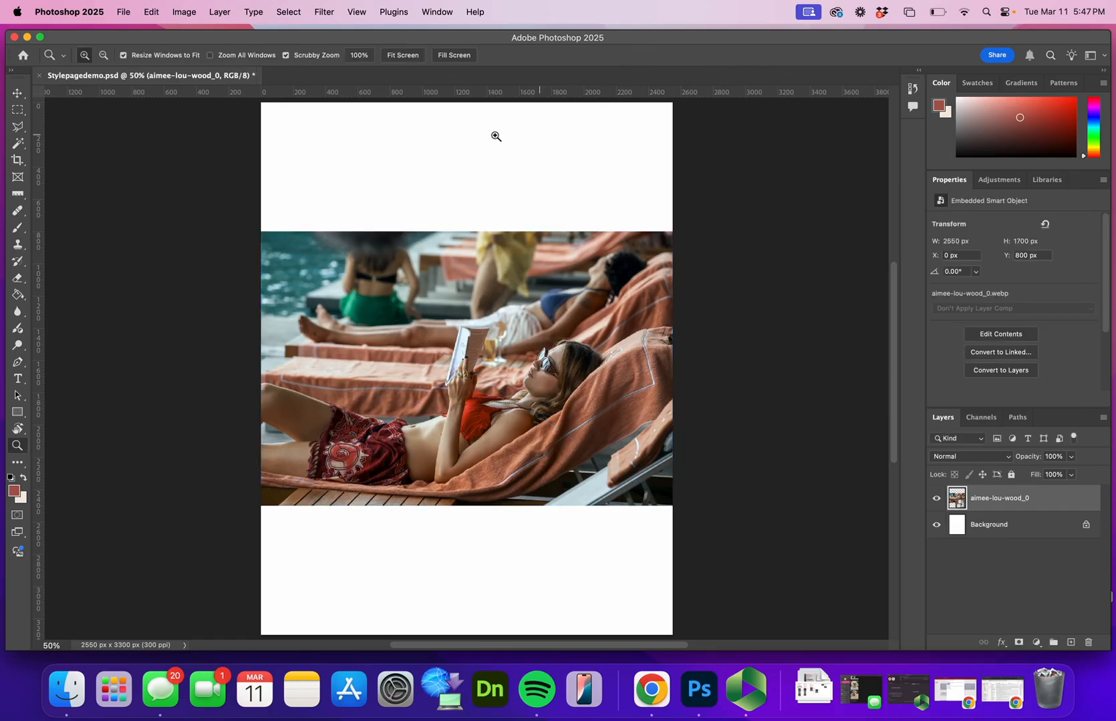
{"action": "left_click", "coordinate": [127, 13]}
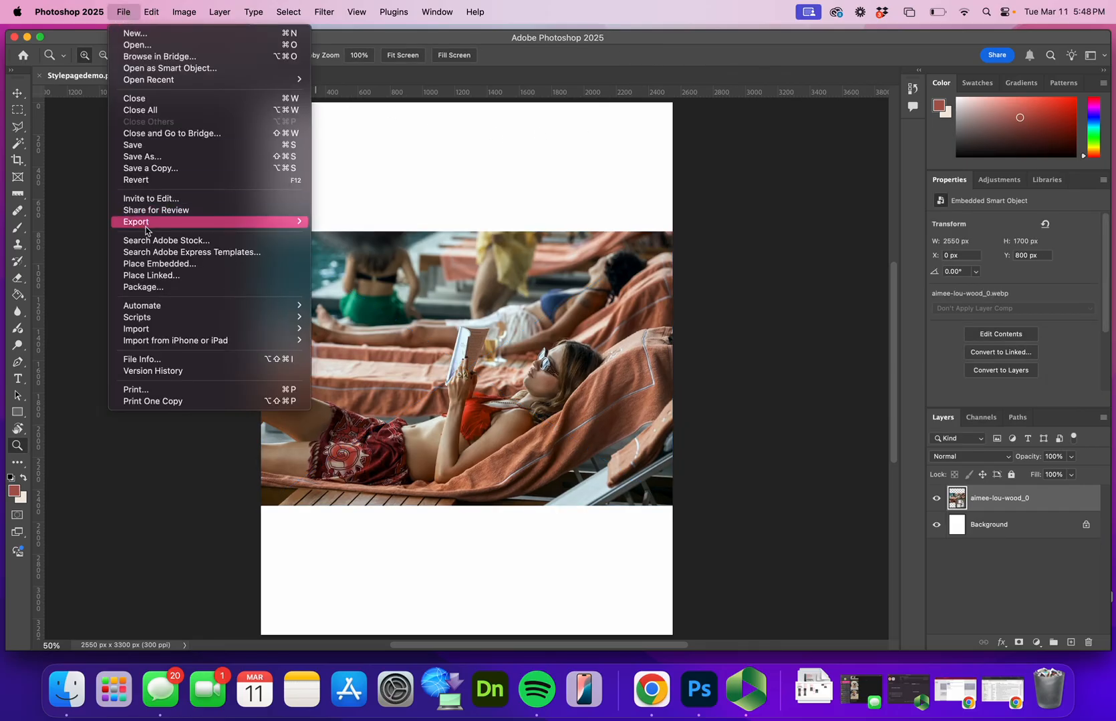
{"action": "left_click", "coordinate": [144, 263]}
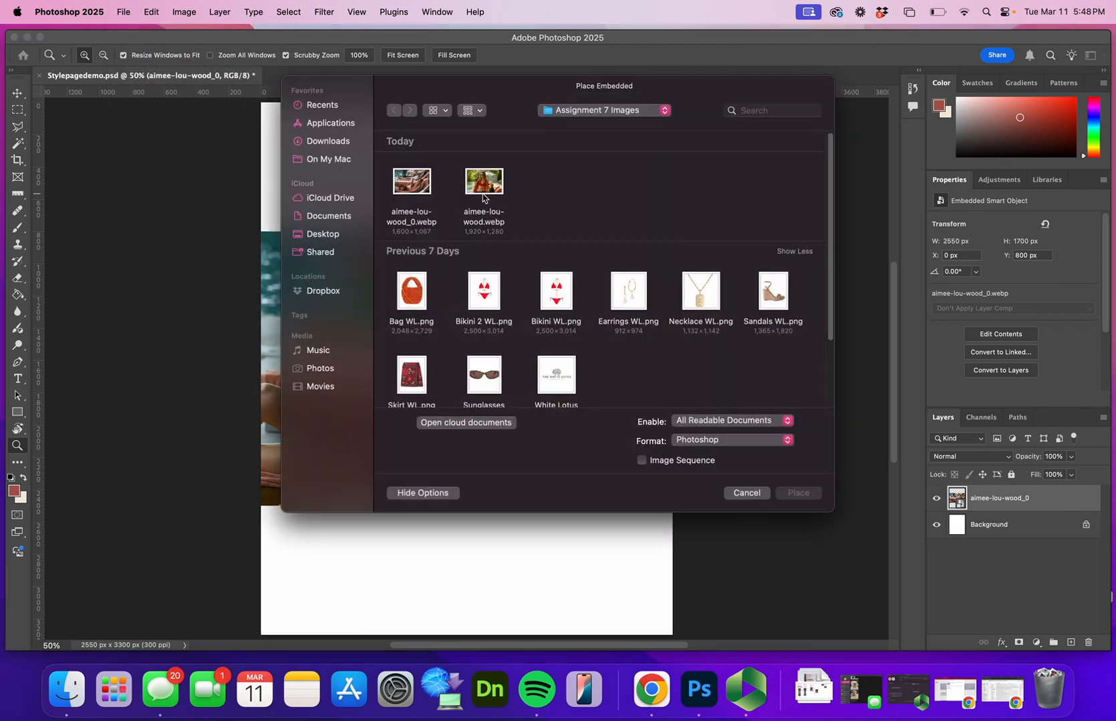
{"action": "left_click", "coordinate": [482, 195]}
{"action": "left_click", "coordinate": [802, 493]}
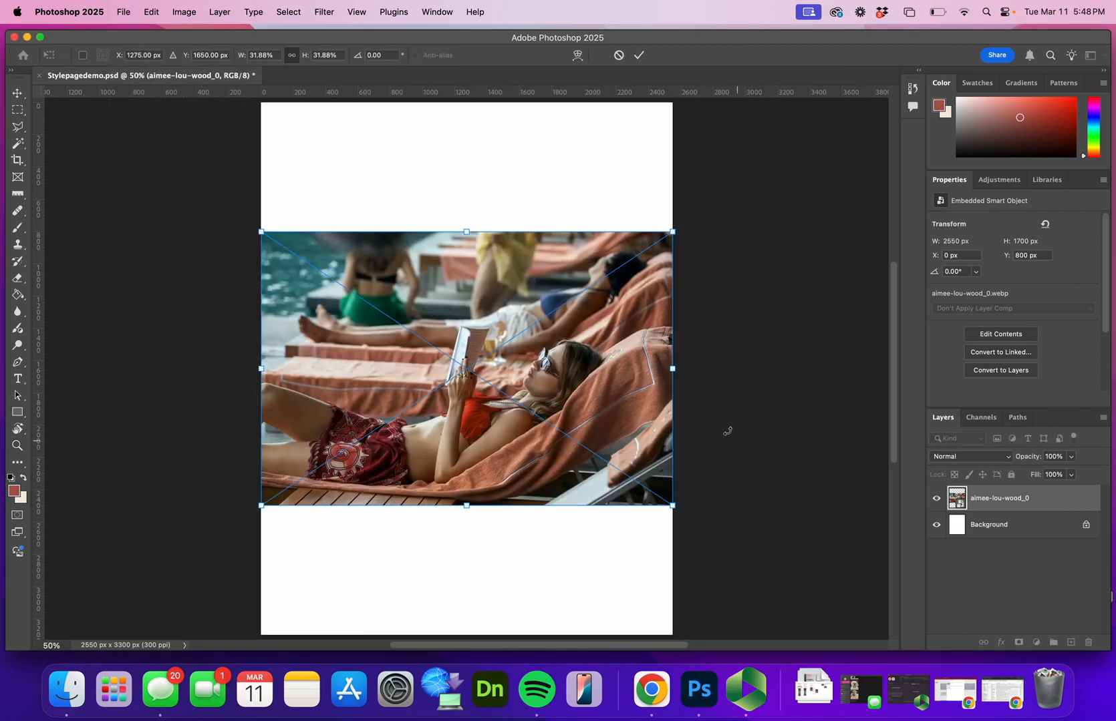
{"action": "left_click", "coordinate": [640, 55]}
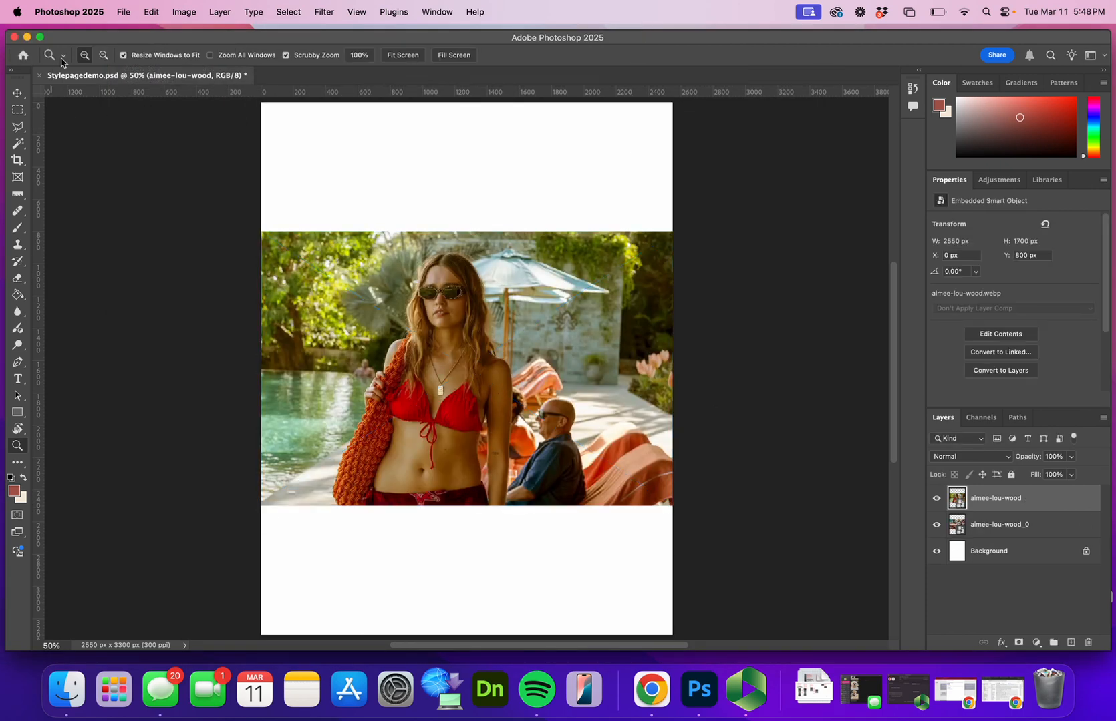
Place Bag WL.png from the Assignment 7 Images folder as an embedded image and commit it at its default size
{"action": "left_click", "coordinate": [124, 12]}
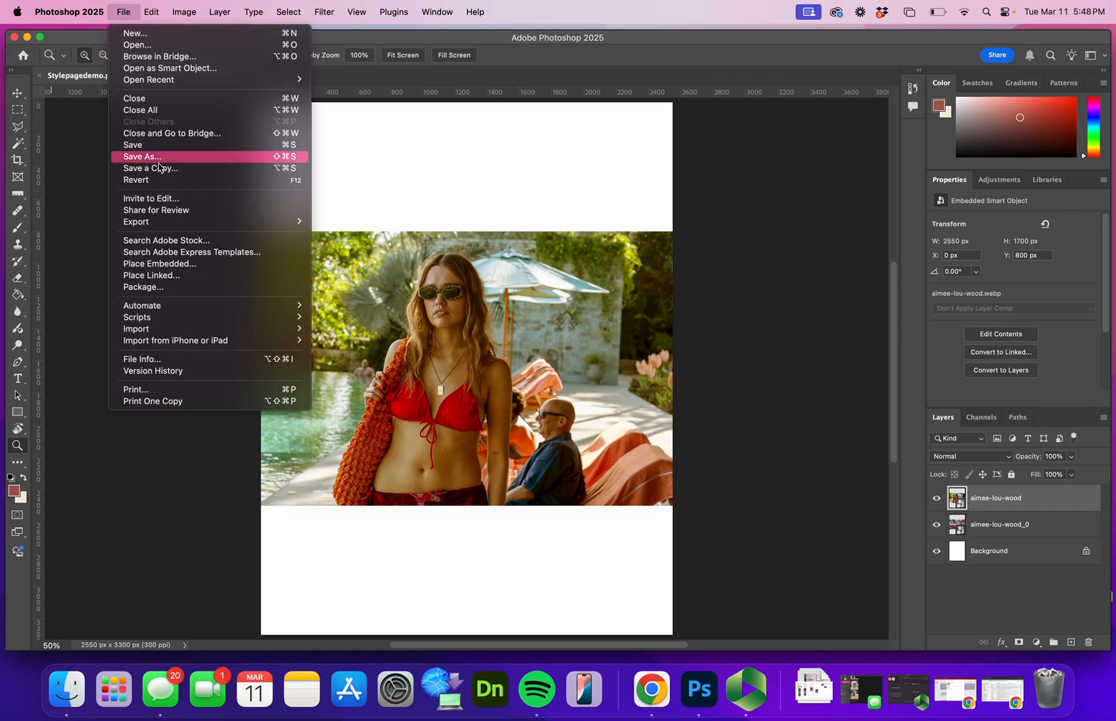
{"action": "left_click", "coordinate": [194, 269]}
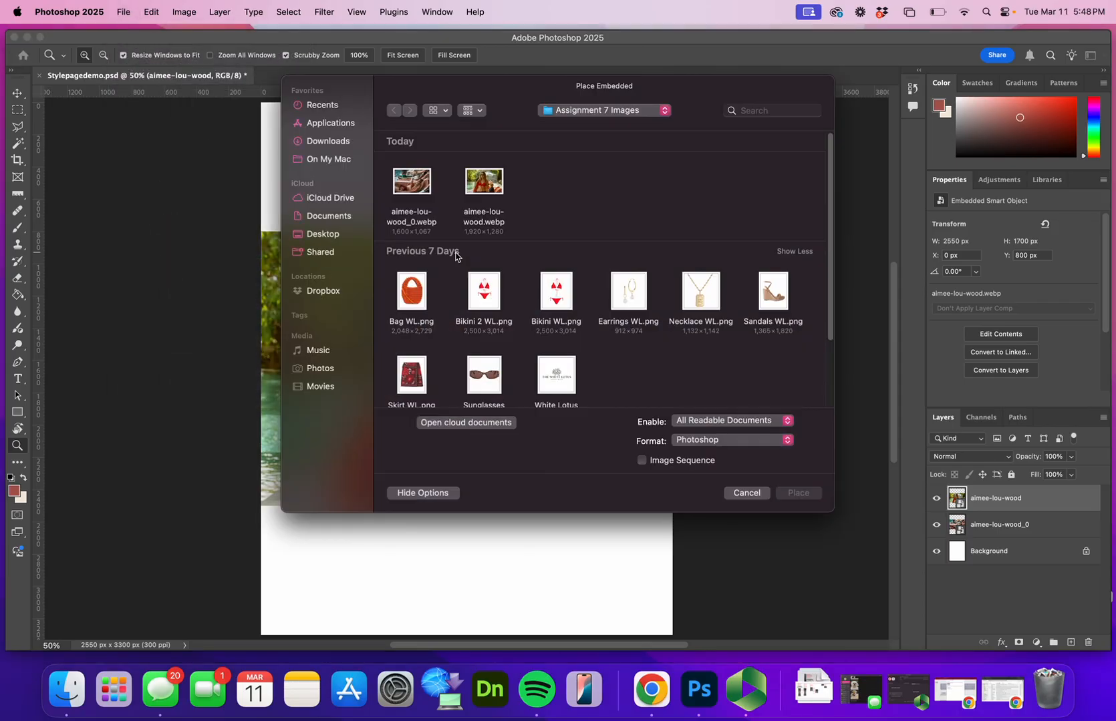
{"action": "left_click", "coordinate": [415, 294]}
{"action": "left_click", "coordinate": [798, 493]}
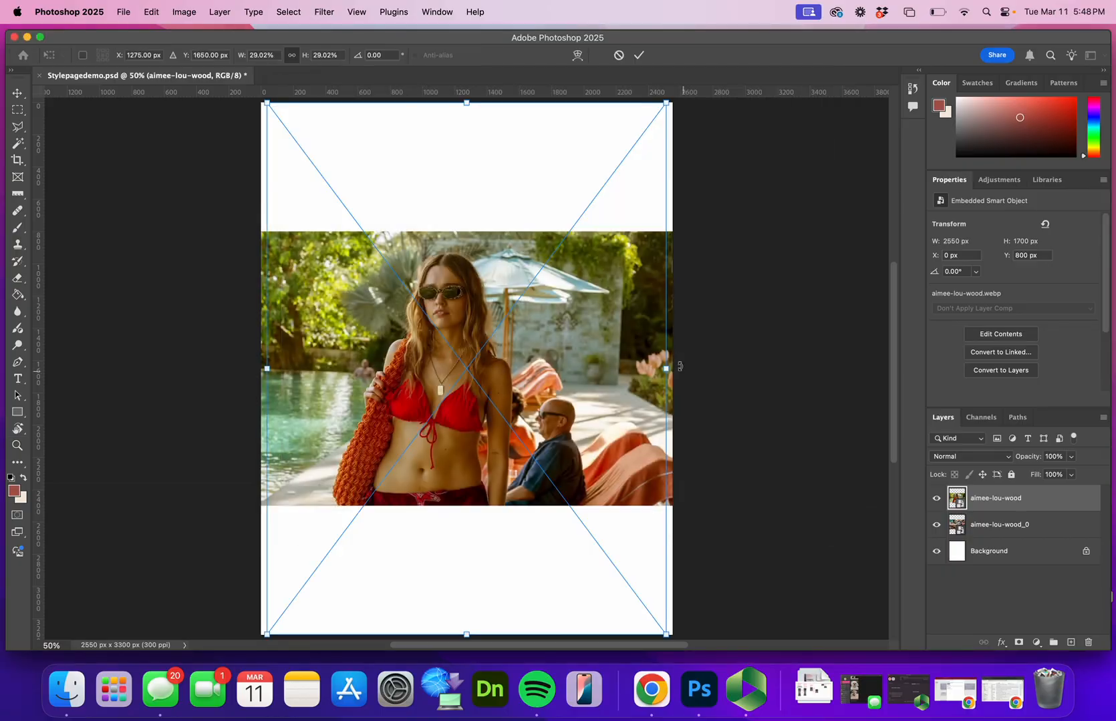
{"action": "left_click", "coordinate": [637, 55]}
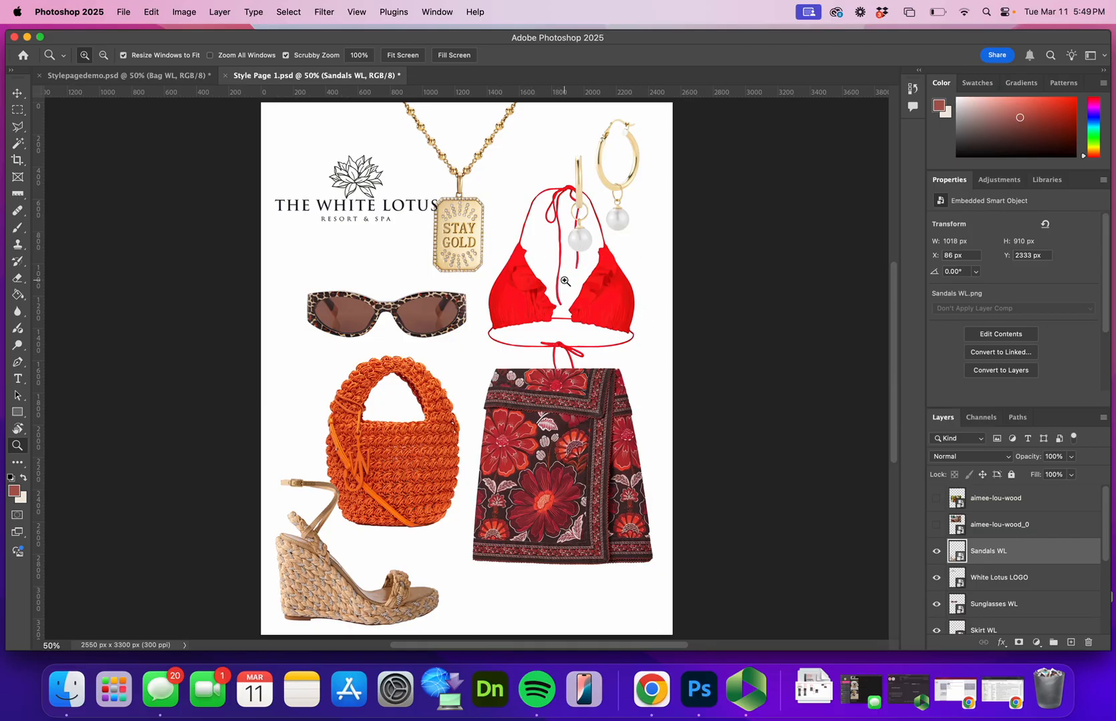
Try enlarging the skirt image proportionally to about 42.65% scale with Free Transform
{"action": "left_click", "coordinate": [18, 93]}
{"action": "left_click", "coordinate": [592, 501]}
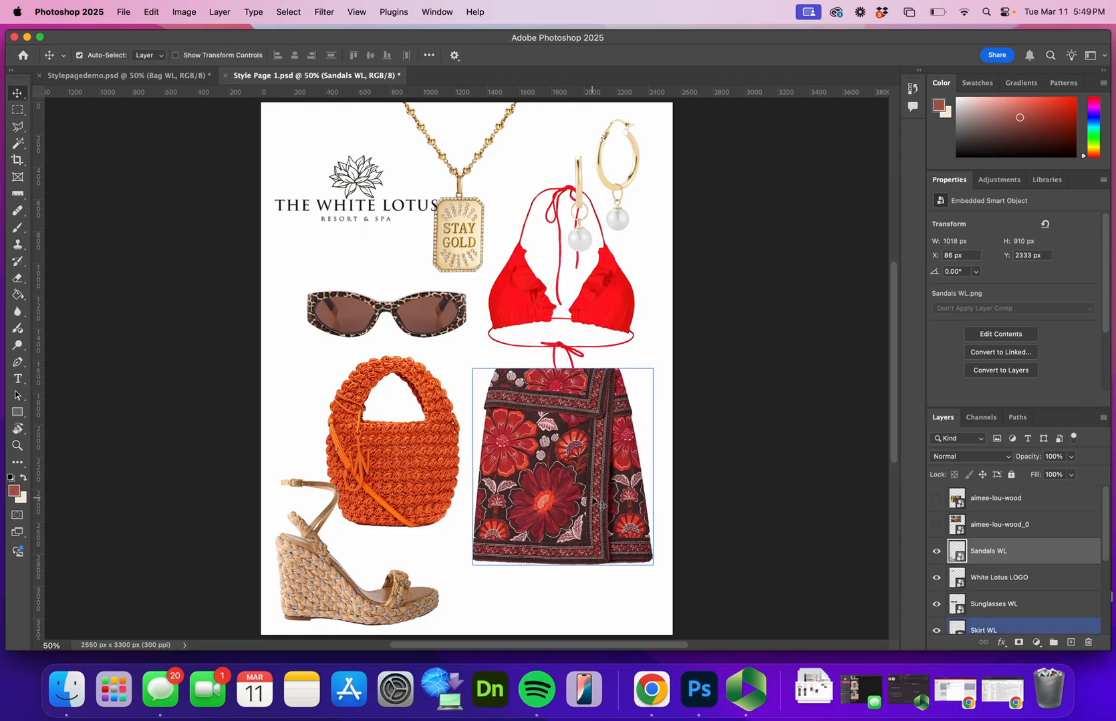
{"action": "left_click", "coordinate": [618, 494]}
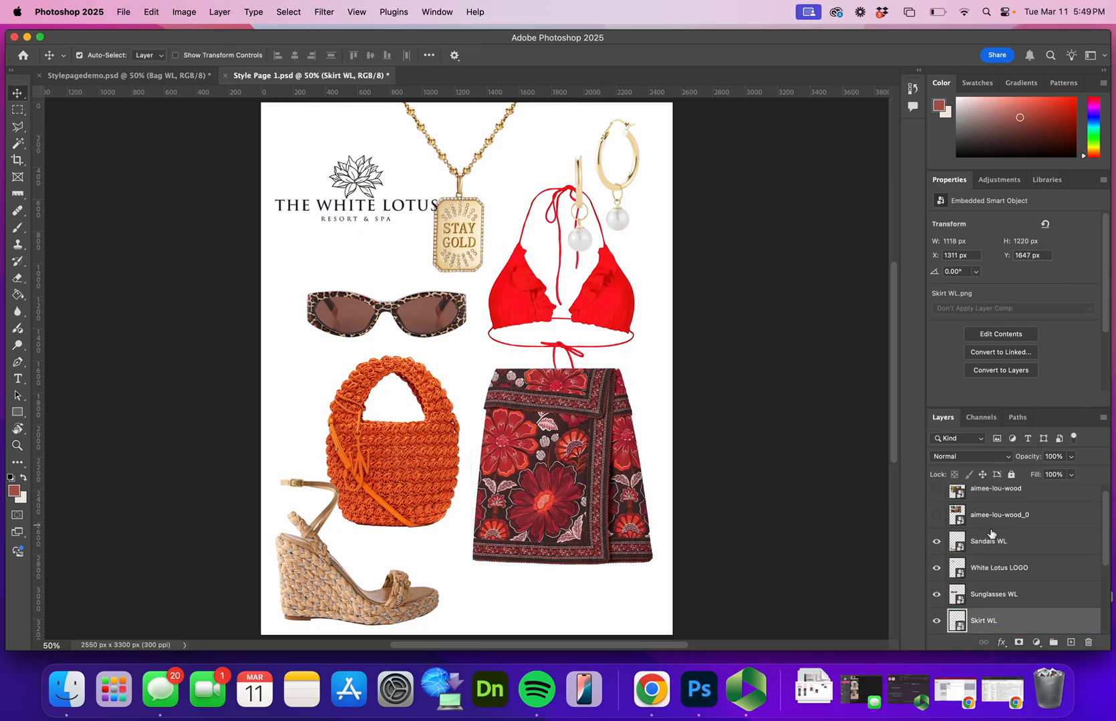
{"action": "scroll", "coordinate": [992, 527], "scroll_direction": "down", "scroll_amount": 1}
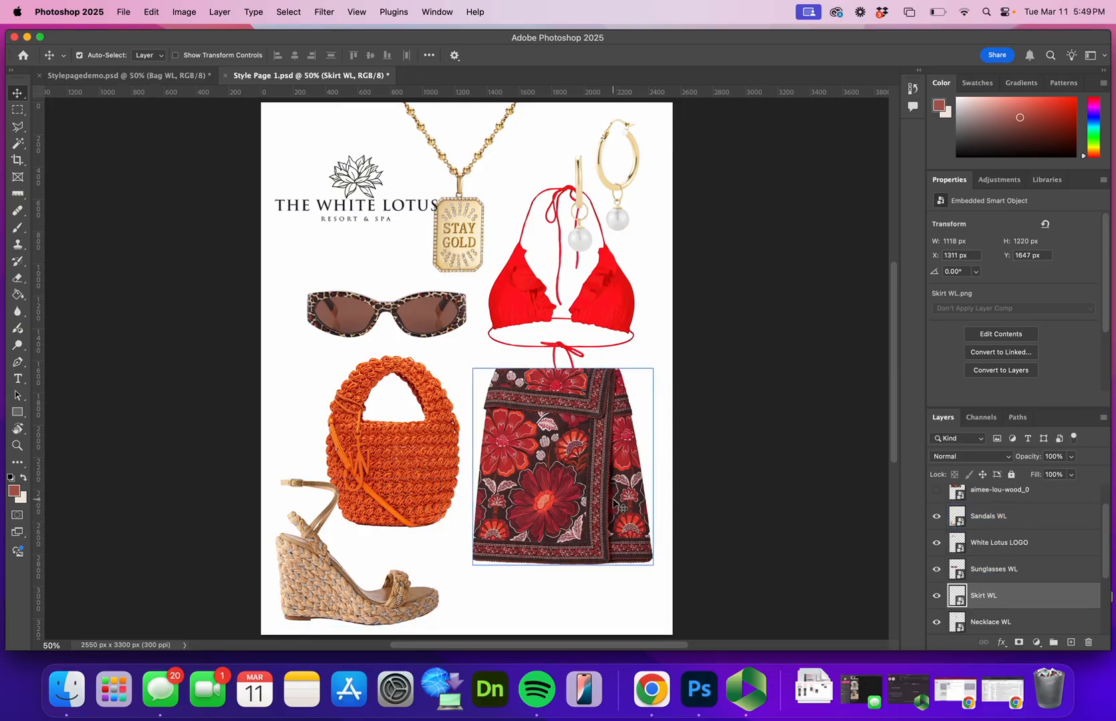
{"action": "key", "text": "super+t"}
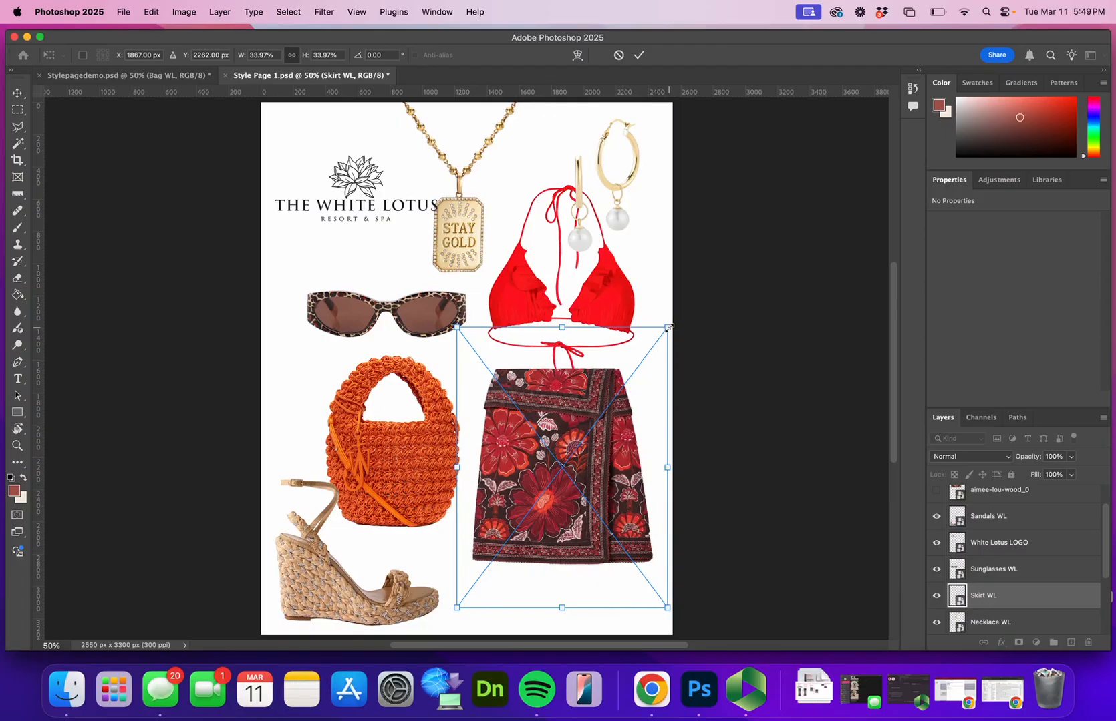
{"action": "left_click_drag", "start_coordinate": [667, 327], "coordinate": [738, 270]}
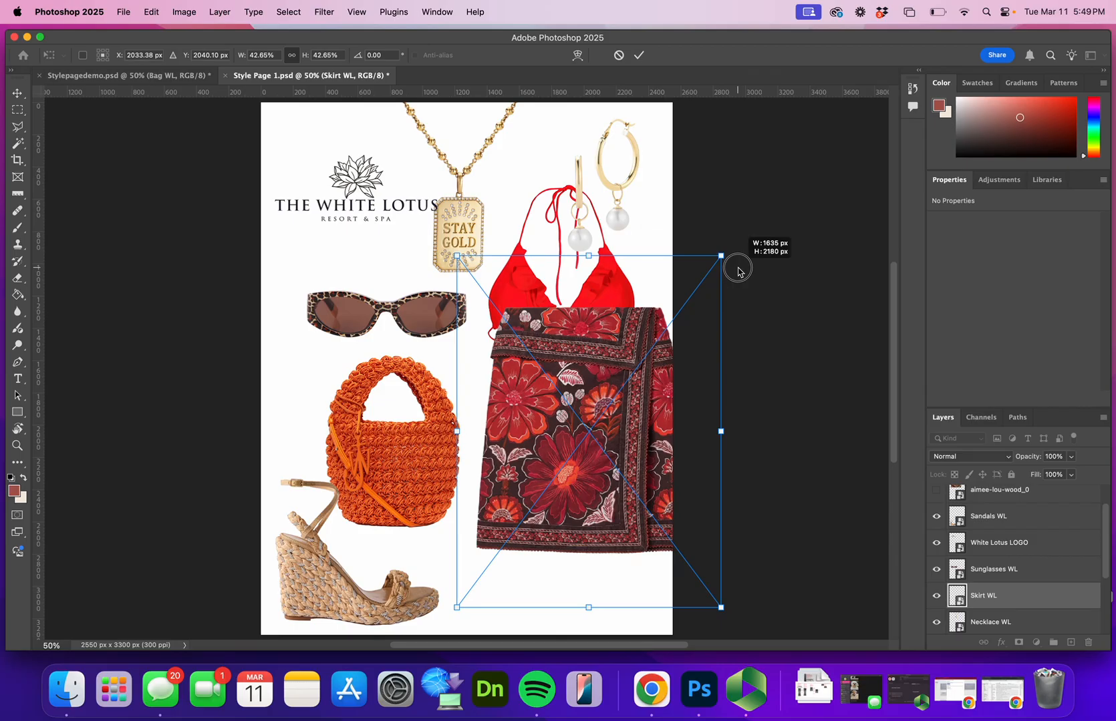
{"action": "left_click_drag", "start_coordinate": [738, 270], "coordinate": [738, 270]}
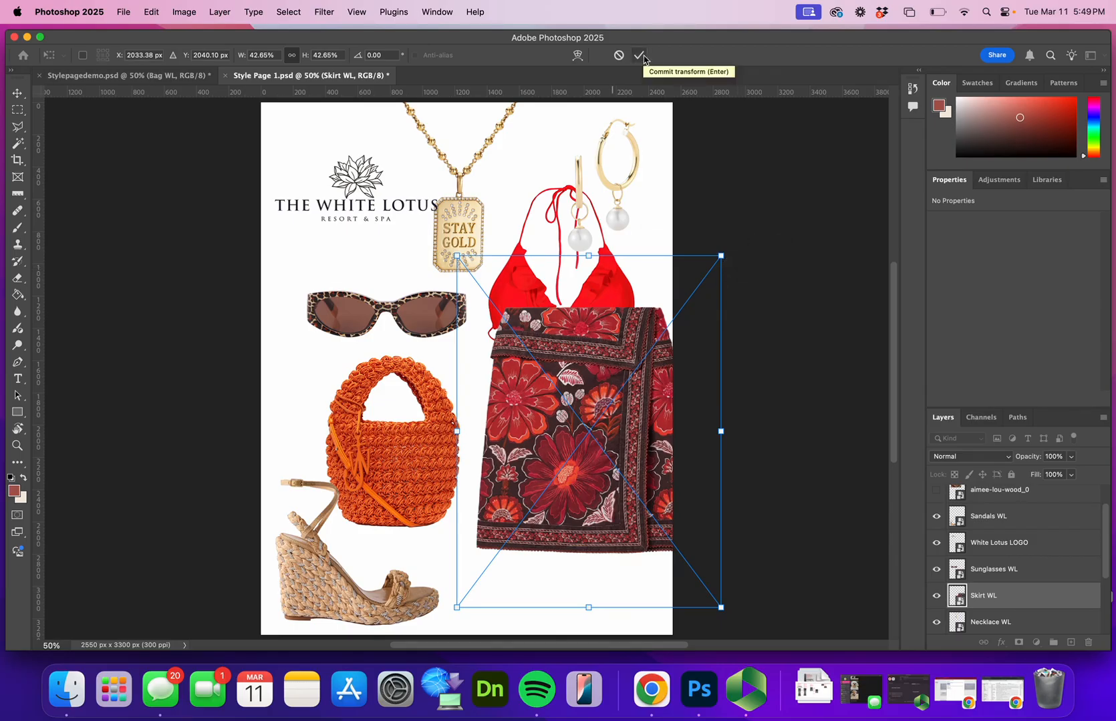
{"action": "left_click", "coordinate": [639, 55]}
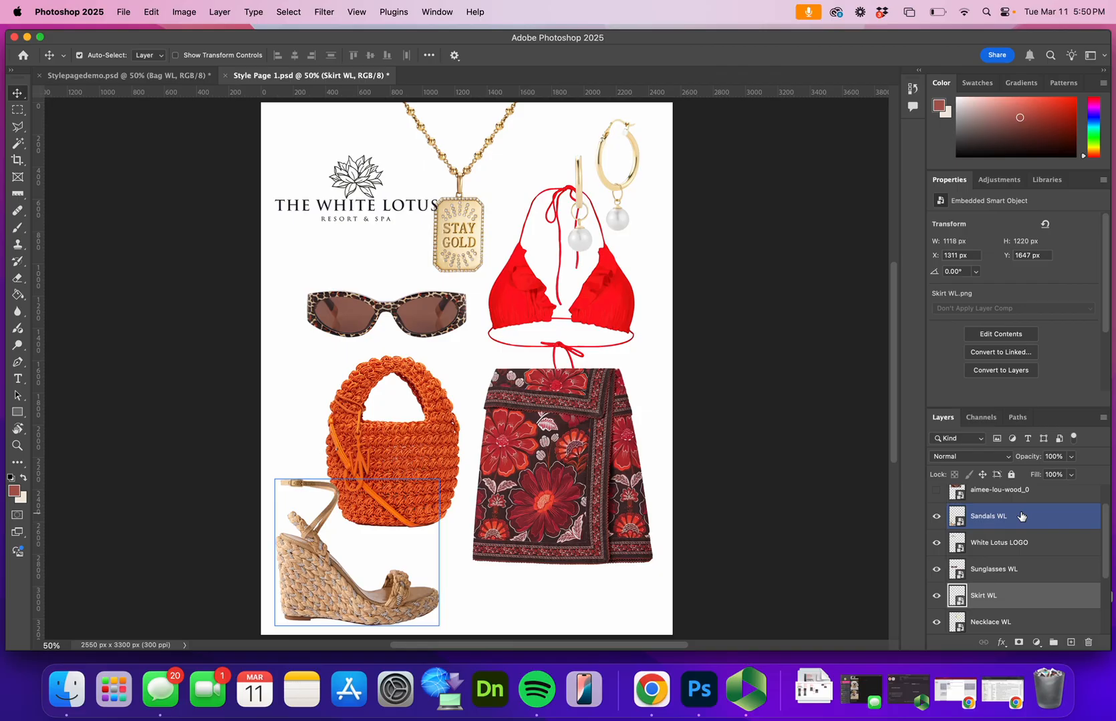
Hide the outfit, accessory and logo layers, and show the aimee-lou-wood and aimee-lou-wood_0 photo layers
{"action": "left_click", "coordinate": [1002, 541]}
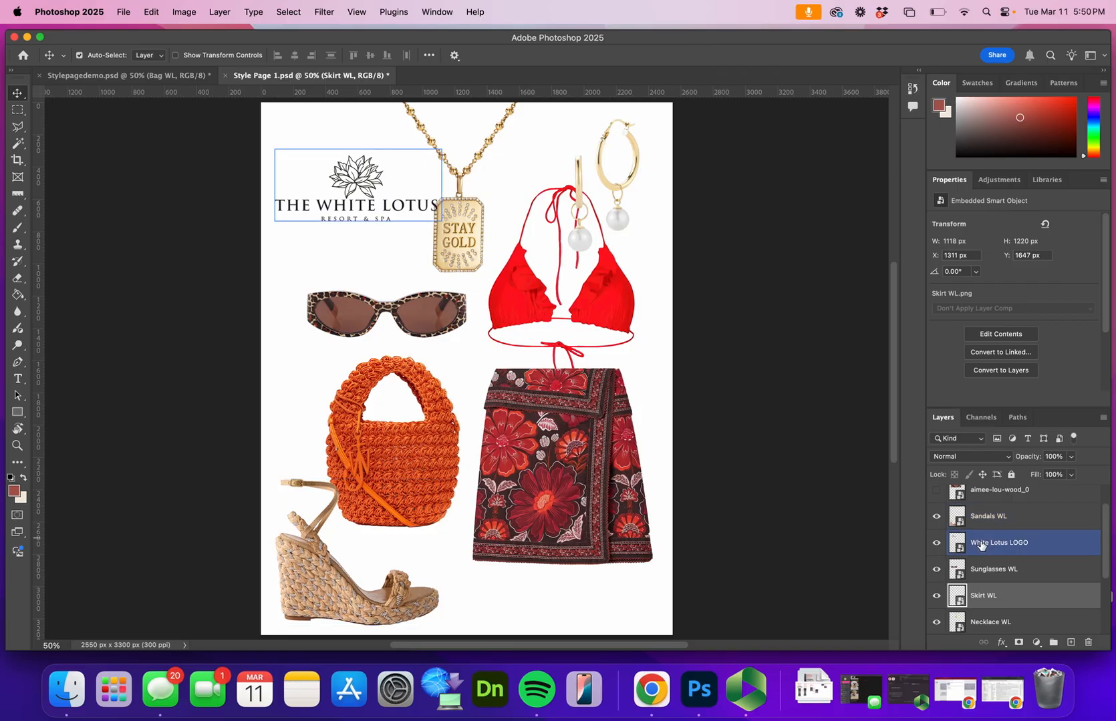
{"action": "left_click", "coordinate": [955, 521]}
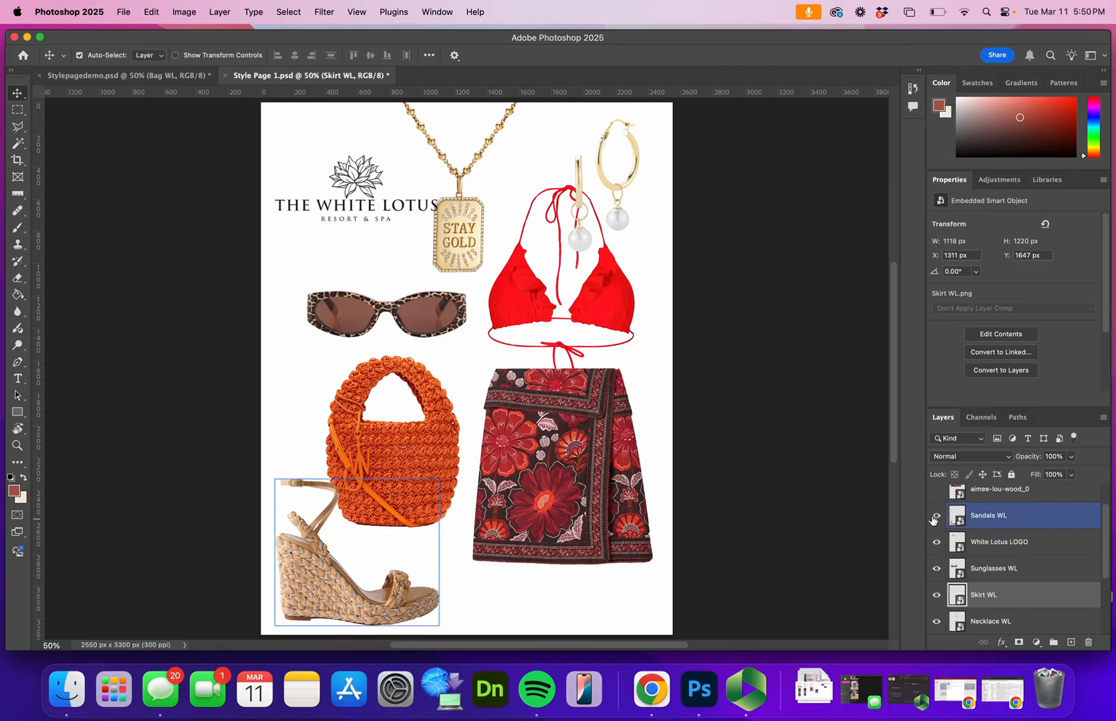
{"action": "left_click", "coordinate": [936, 515]}
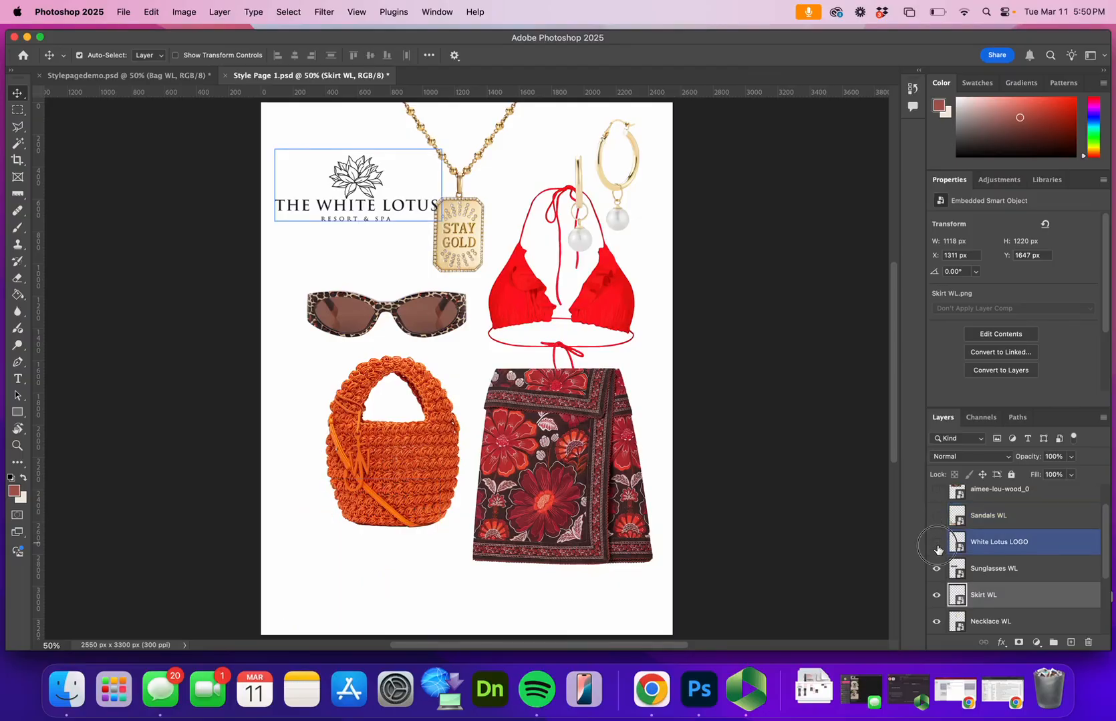
{"action": "left_click", "coordinate": [936, 542]}
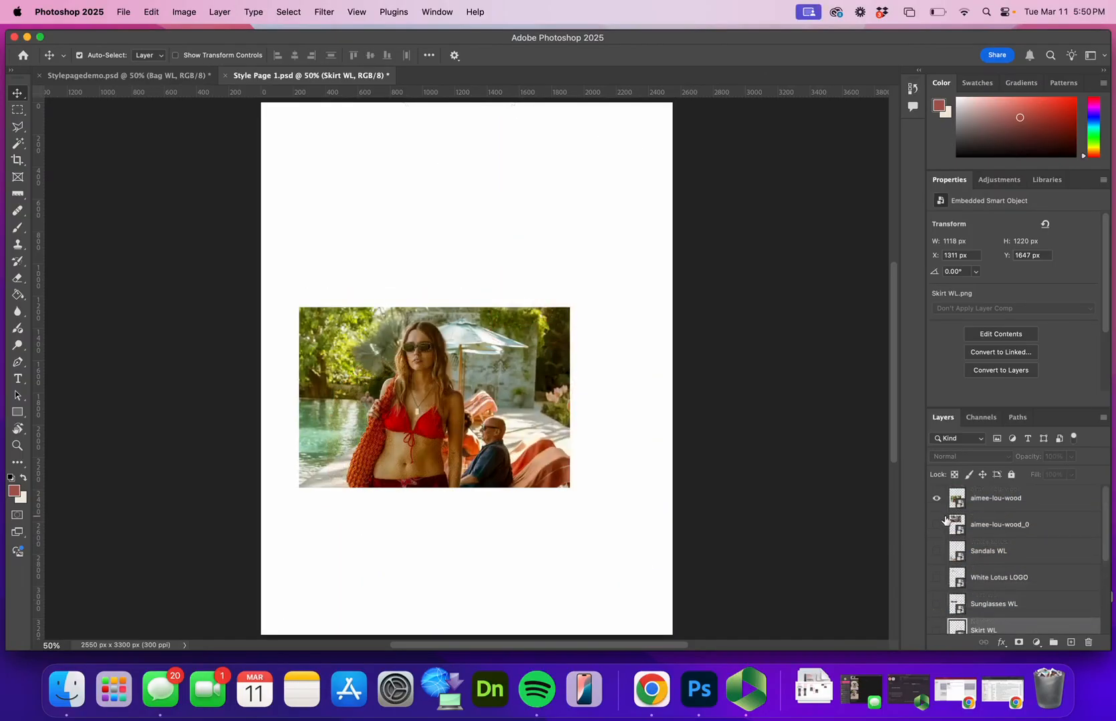
{"action": "left_click", "coordinate": [935, 525]}
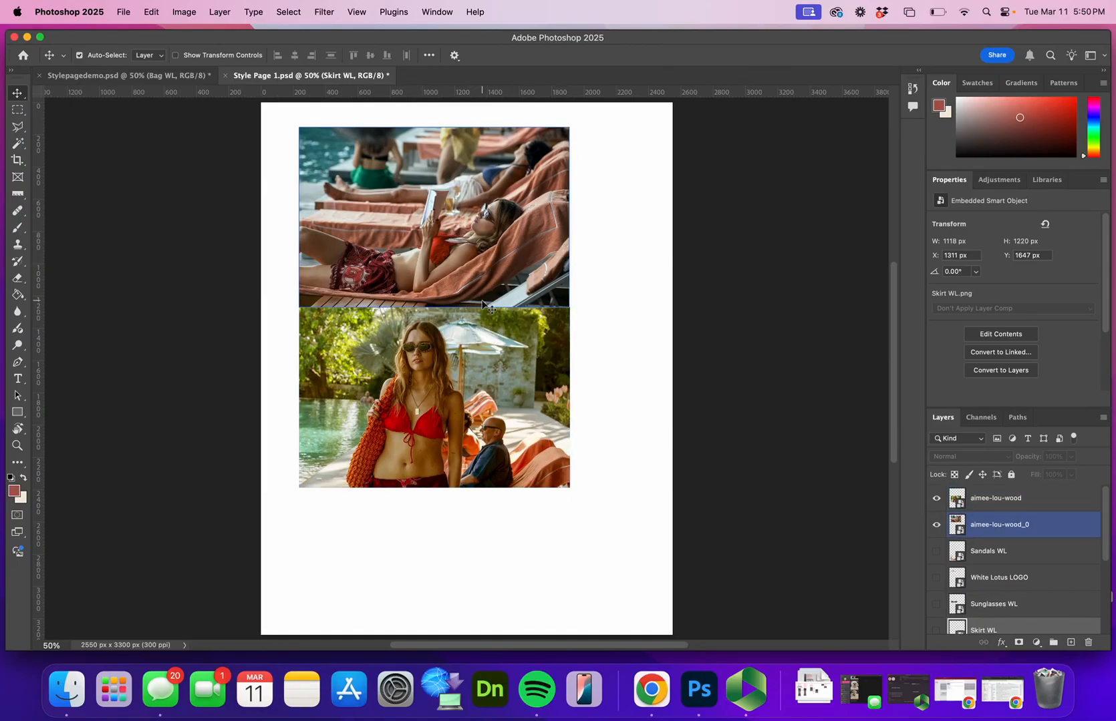
{"action": "left_click", "coordinate": [612, 273]}
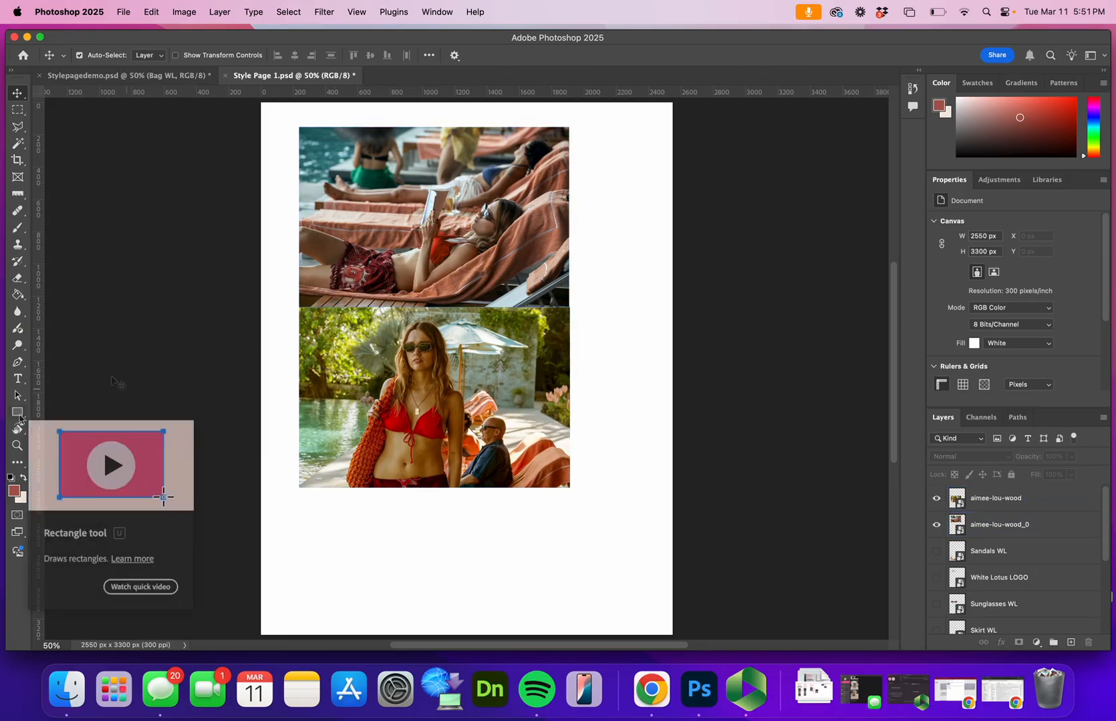
Draw a black circle about 989 px in diameter with the Ellipse tool and position it over the lounge-chair photo
{"action": "left_click", "coordinate": [18, 412]}
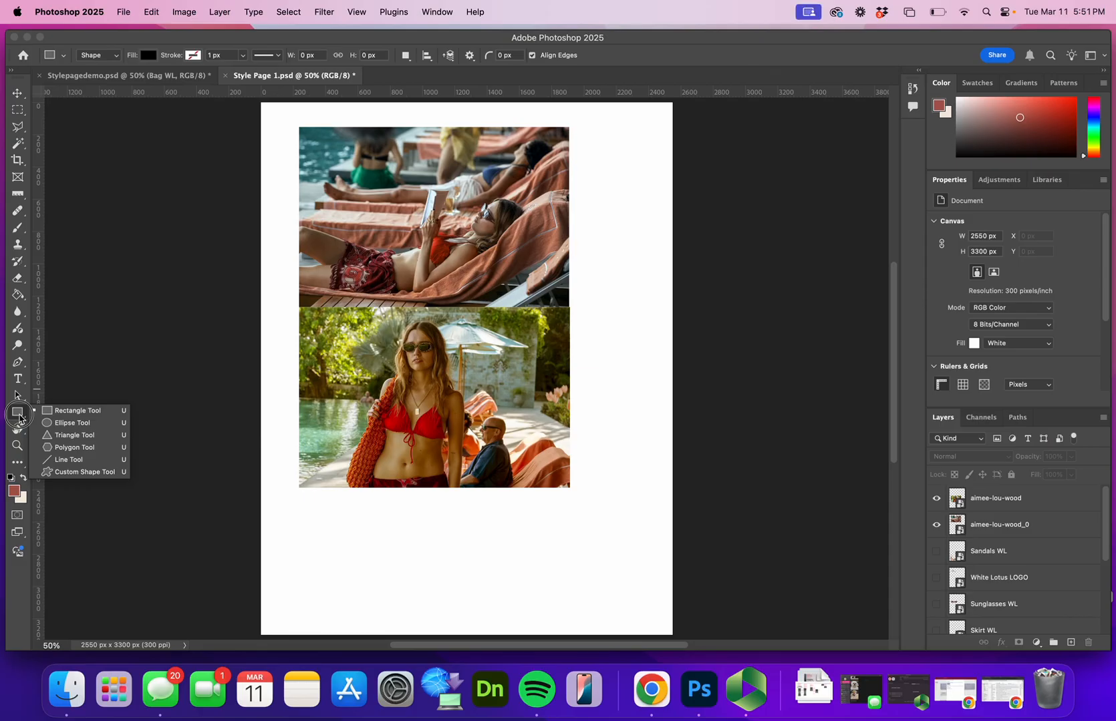
{"action": "left_click", "coordinate": [58, 424]}
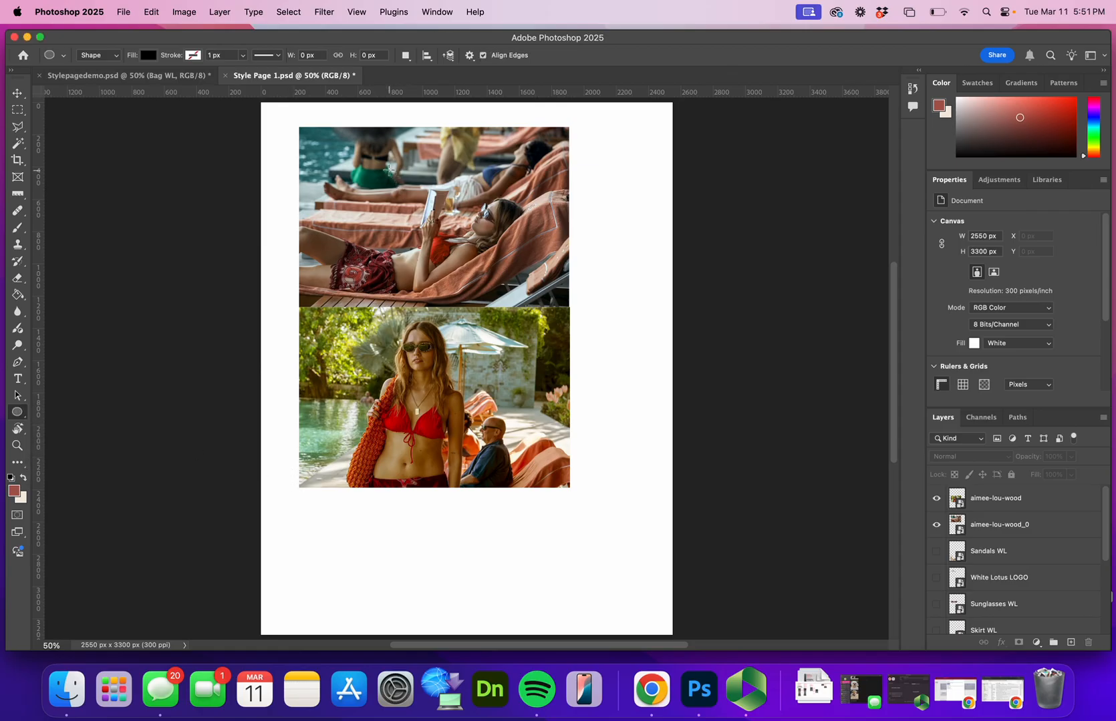
{"action": "left_click_drag", "start_coordinate": [389, 169], "coordinate": [538, 309]}
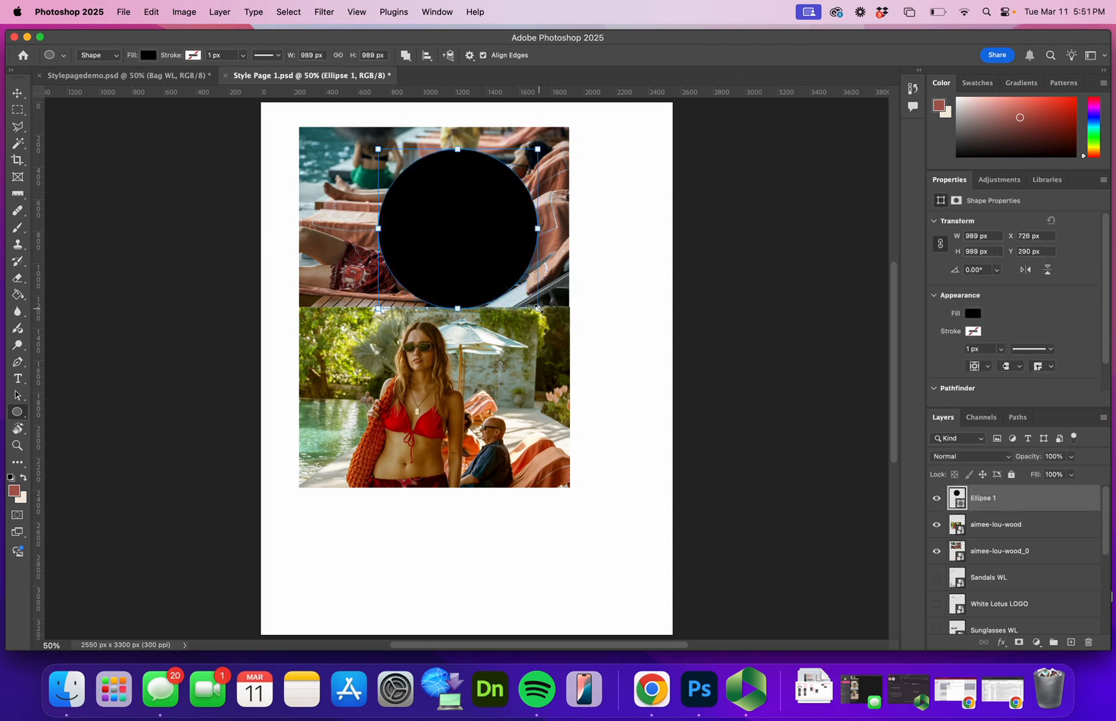
{"action": "key", "text": "v"}
{"action": "left_click_drag", "start_coordinate": [503, 246], "coordinate": [481, 261]}
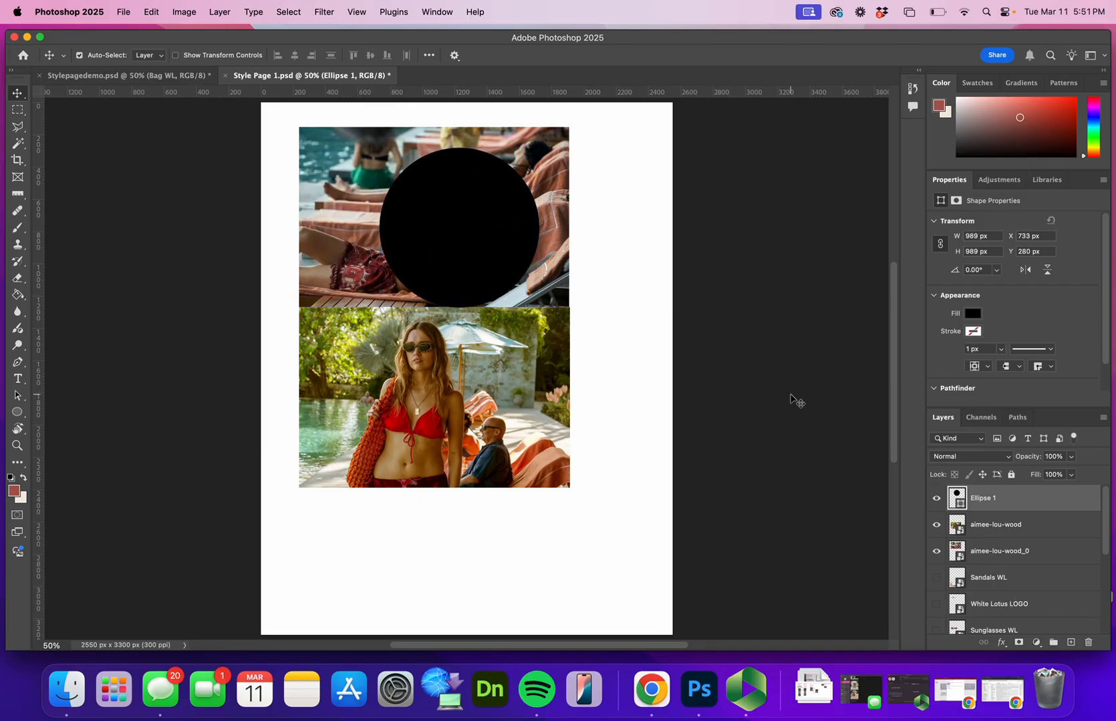
Place the circle layer directly beneath aimee-lou-wood_0 and clip that photo to the circle with a clipping mask
{"action": "left_click_drag", "start_coordinate": [994, 509], "coordinate": [999, 555]}
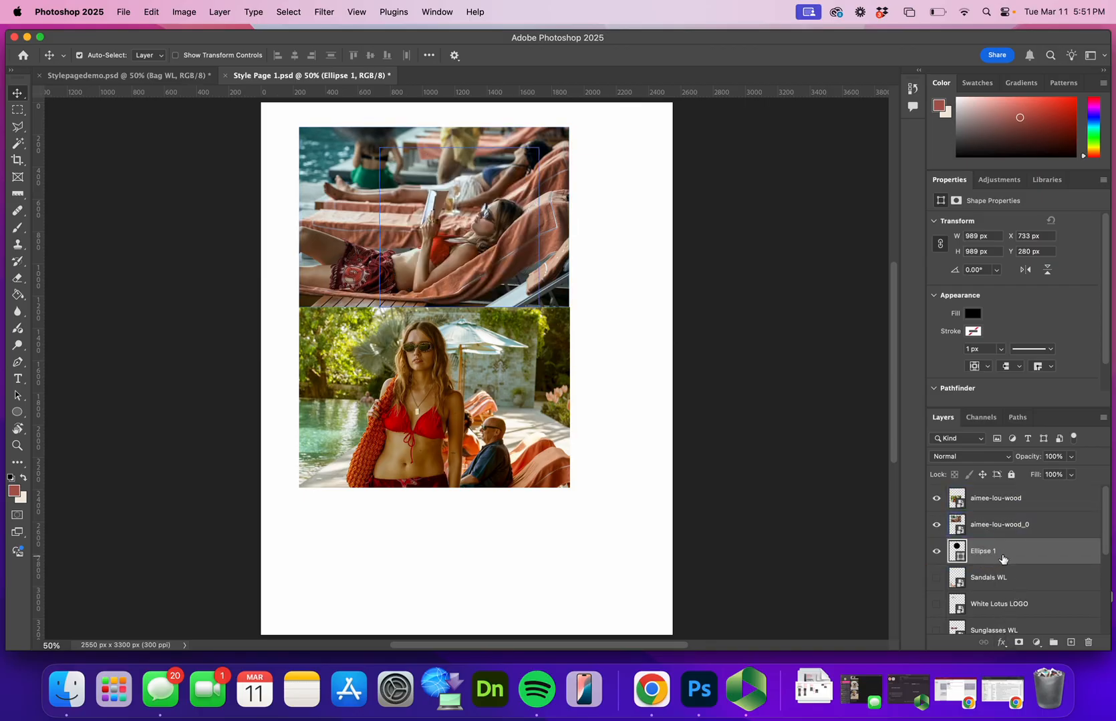
{"action": "left_click", "coordinate": [1034, 527]}
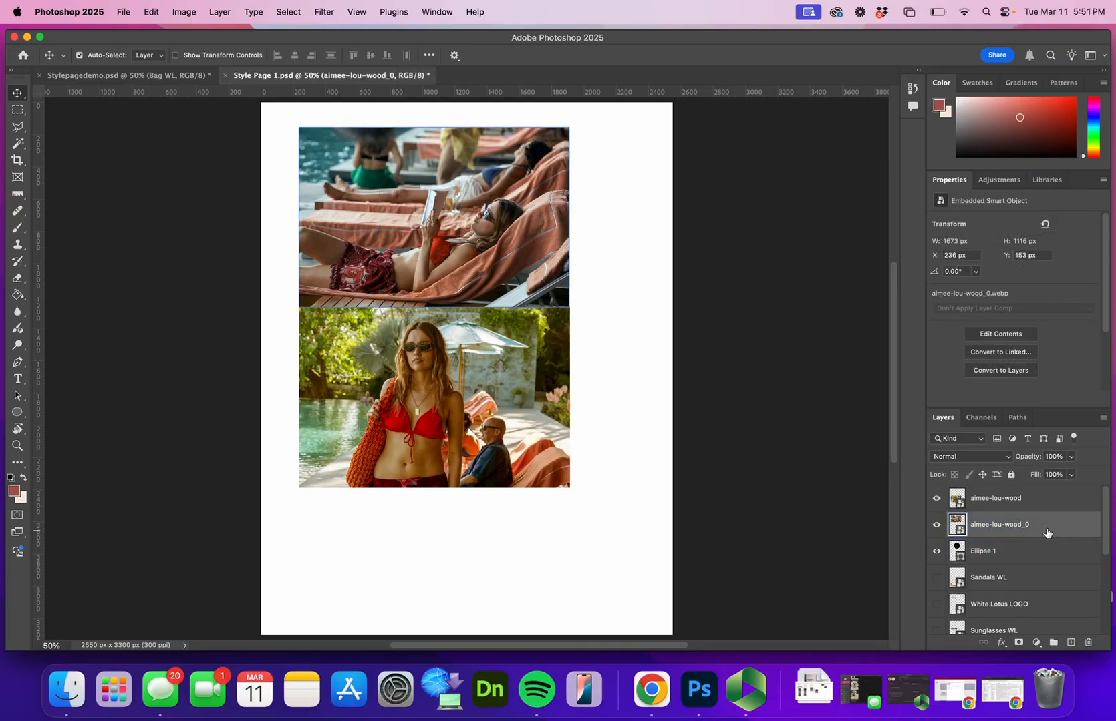
{"action": "left_click", "coordinate": [996, 563]}
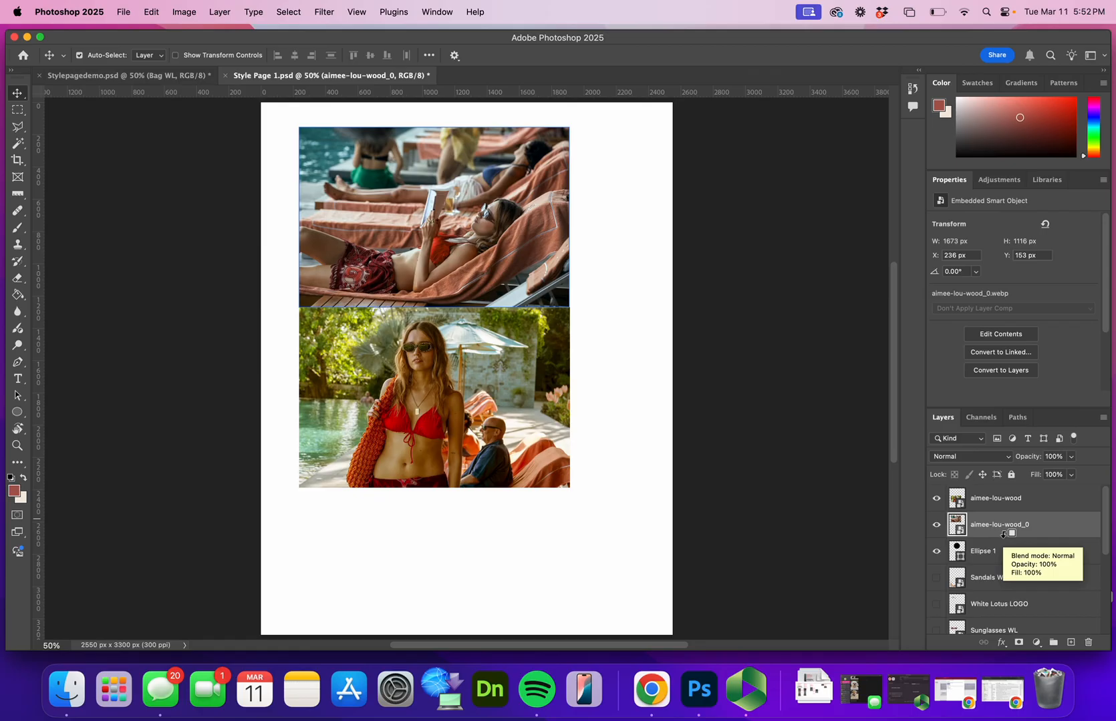
{"action": "left_click", "coordinate": [1002, 534], "text": "alt"}
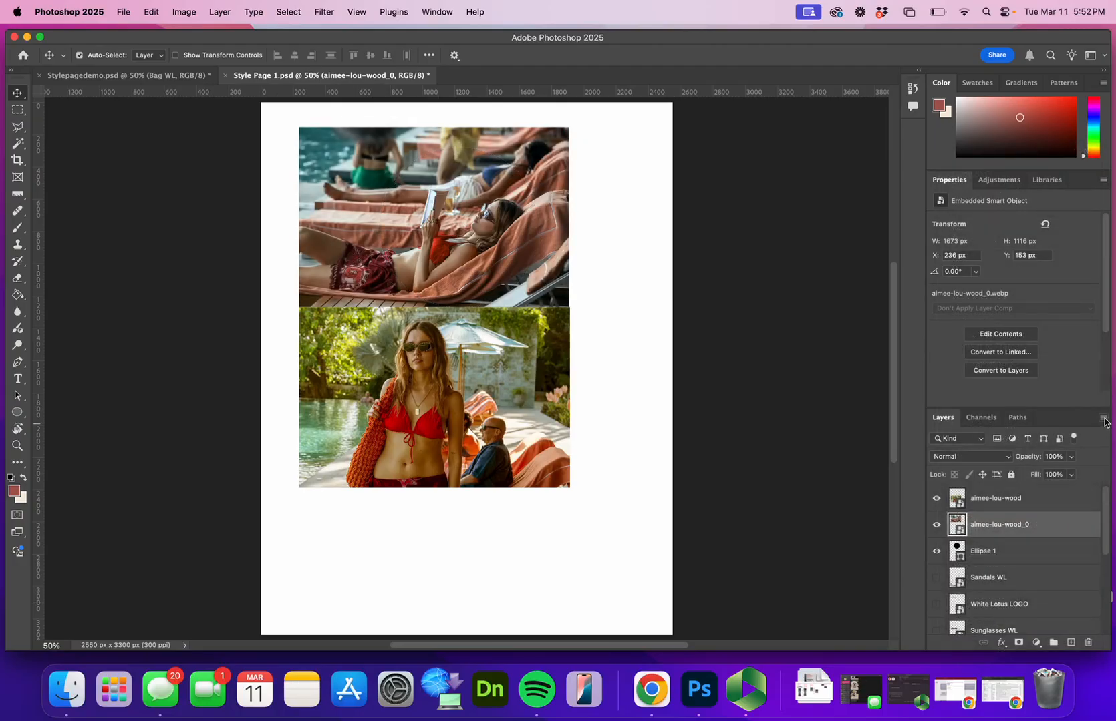
{"action": "left_click", "coordinate": [1103, 419]}
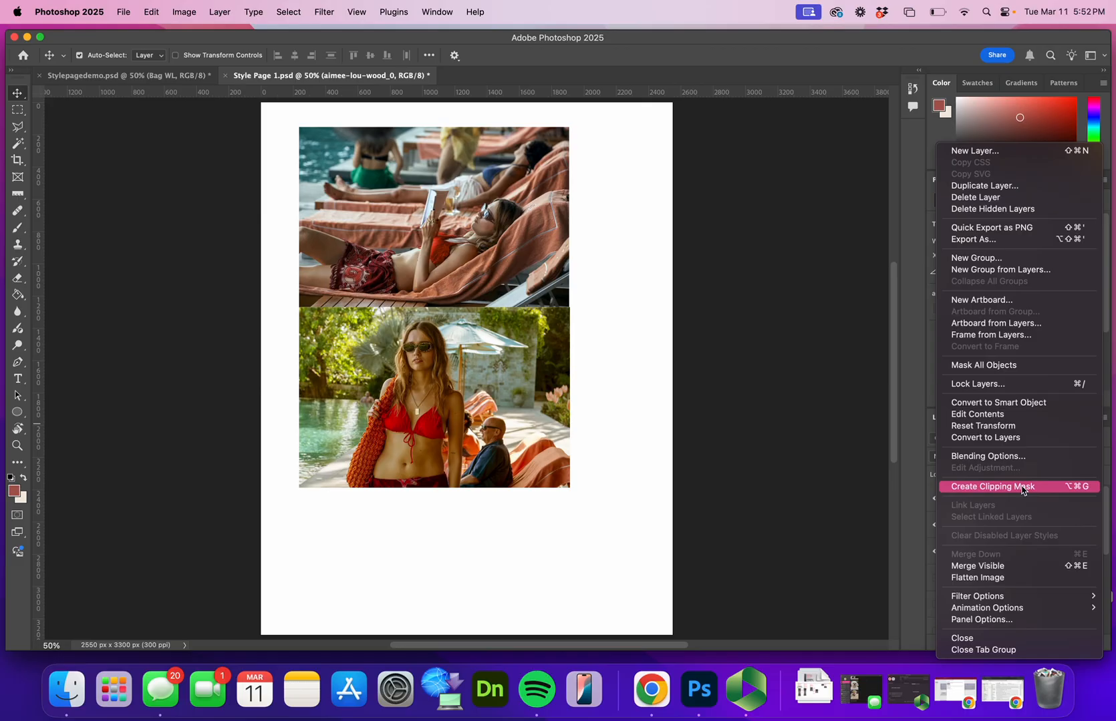
{"action": "left_click", "coordinate": [1079, 488]}
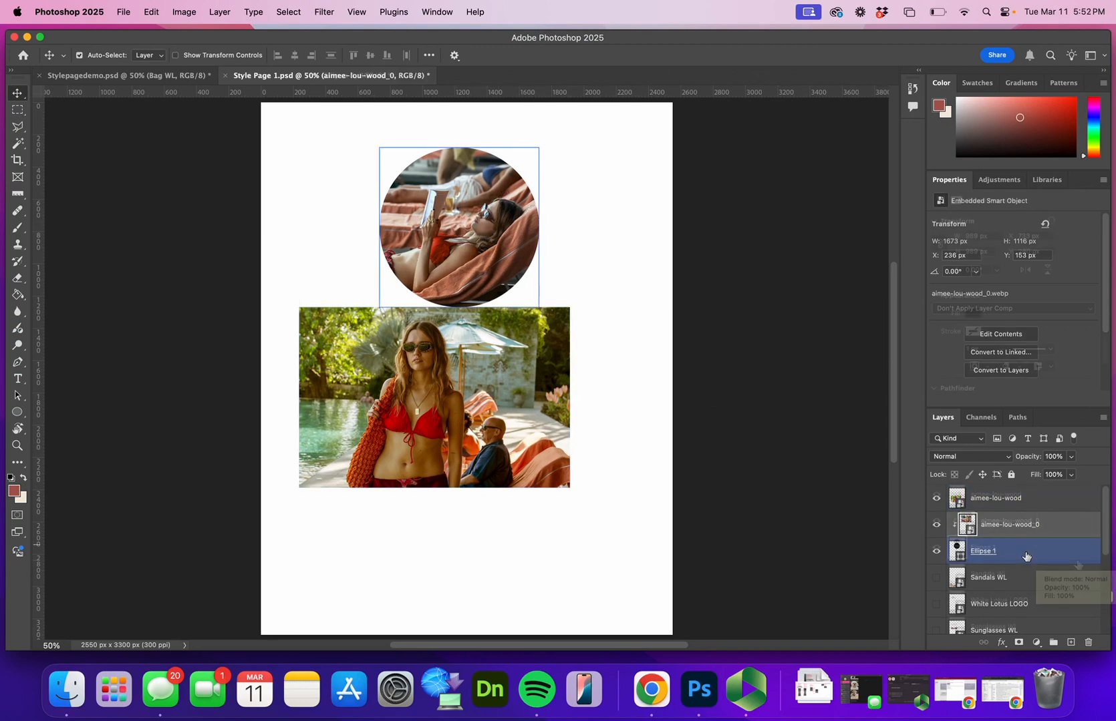
Duplicate the circle layer within Style Page 1.psd and clip the lounge-chair photo to the duplicate
{"action": "left_click", "coordinate": [1074, 556]}
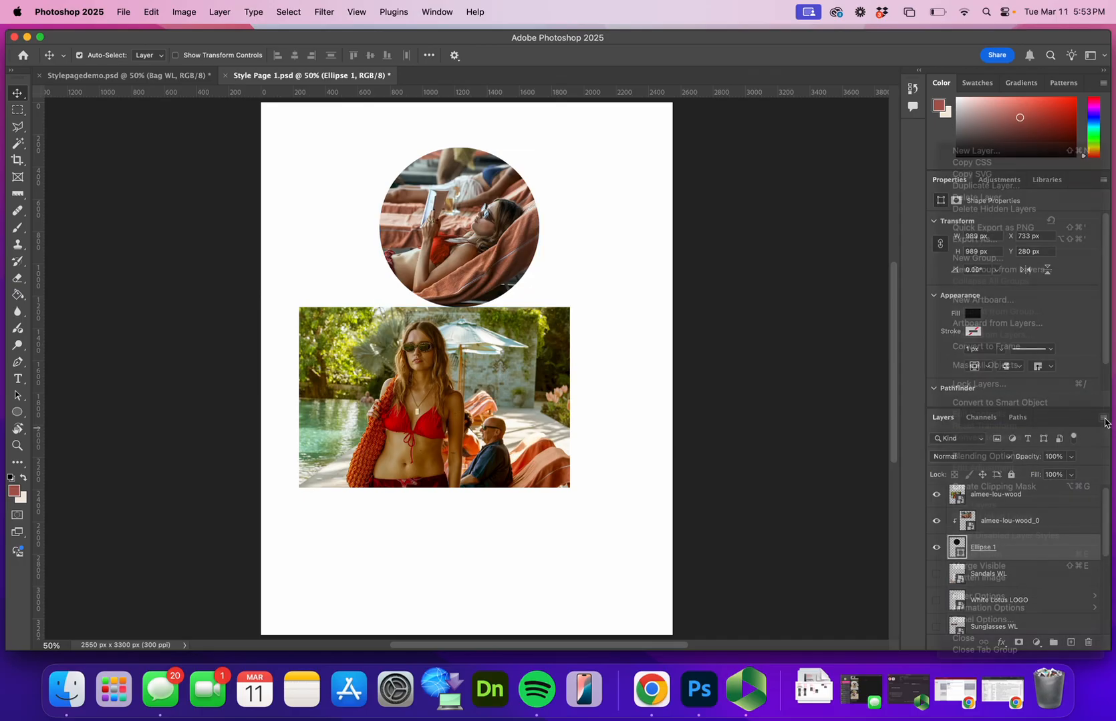
{"action": "left_click", "coordinate": [1104, 418]}
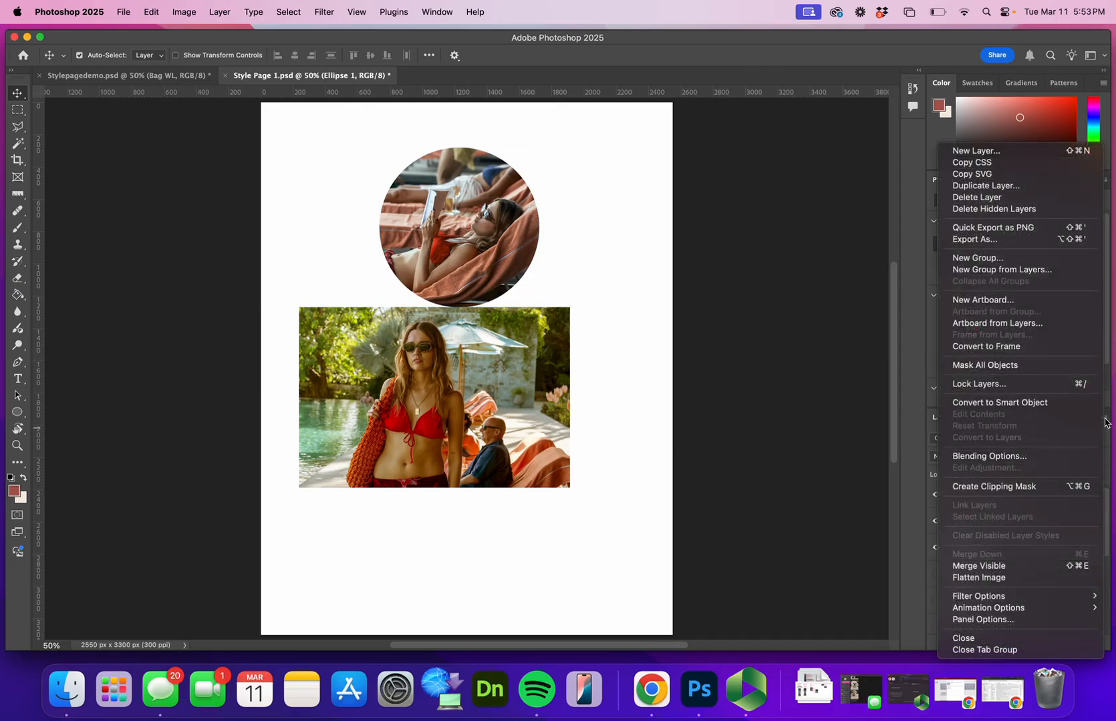
{"action": "left_click", "coordinate": [1016, 185]}
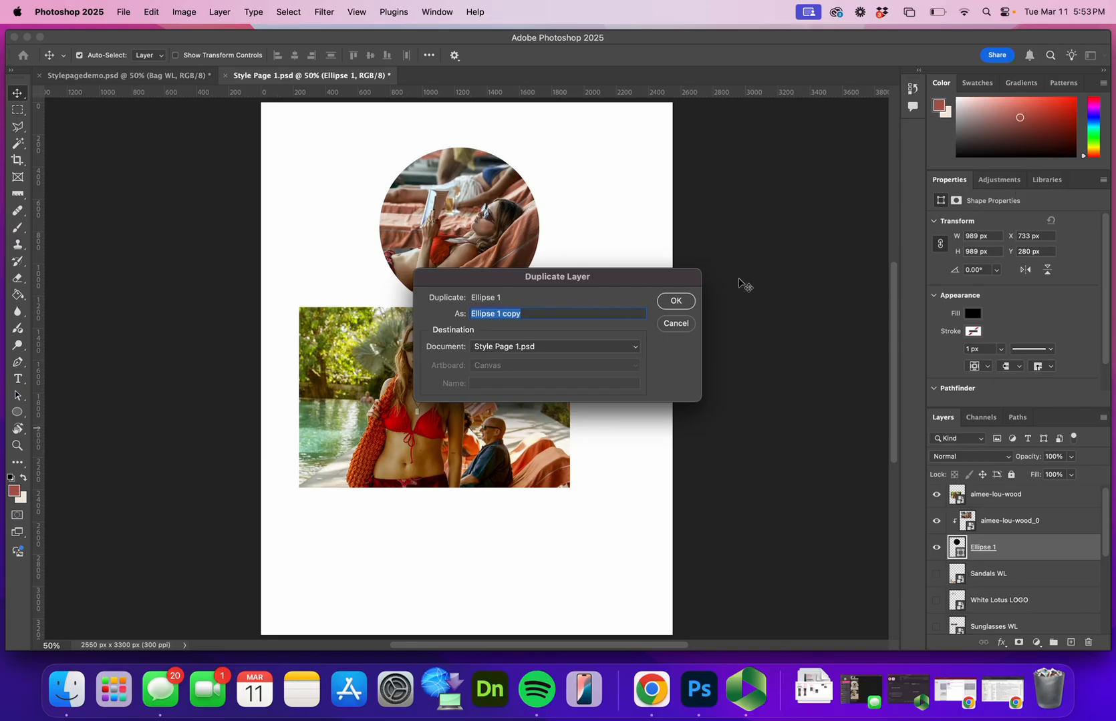
{"action": "left_click", "coordinate": [683, 301]}
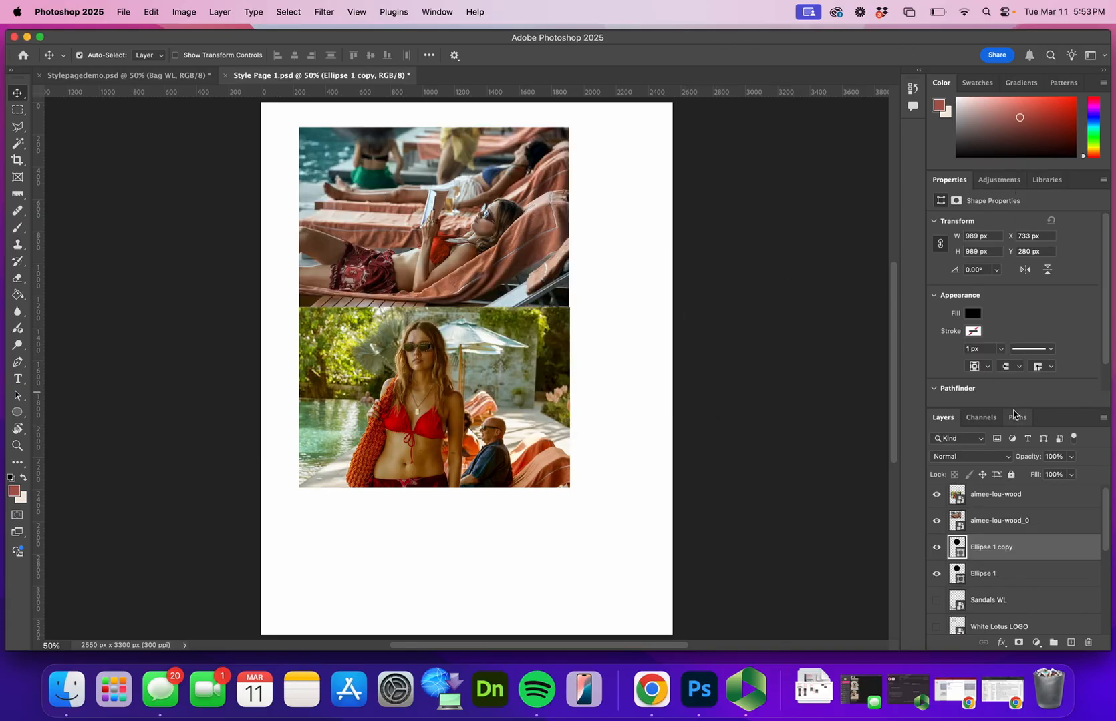
{"action": "left_click_drag", "start_coordinate": [974, 549], "coordinate": [987, 529]}
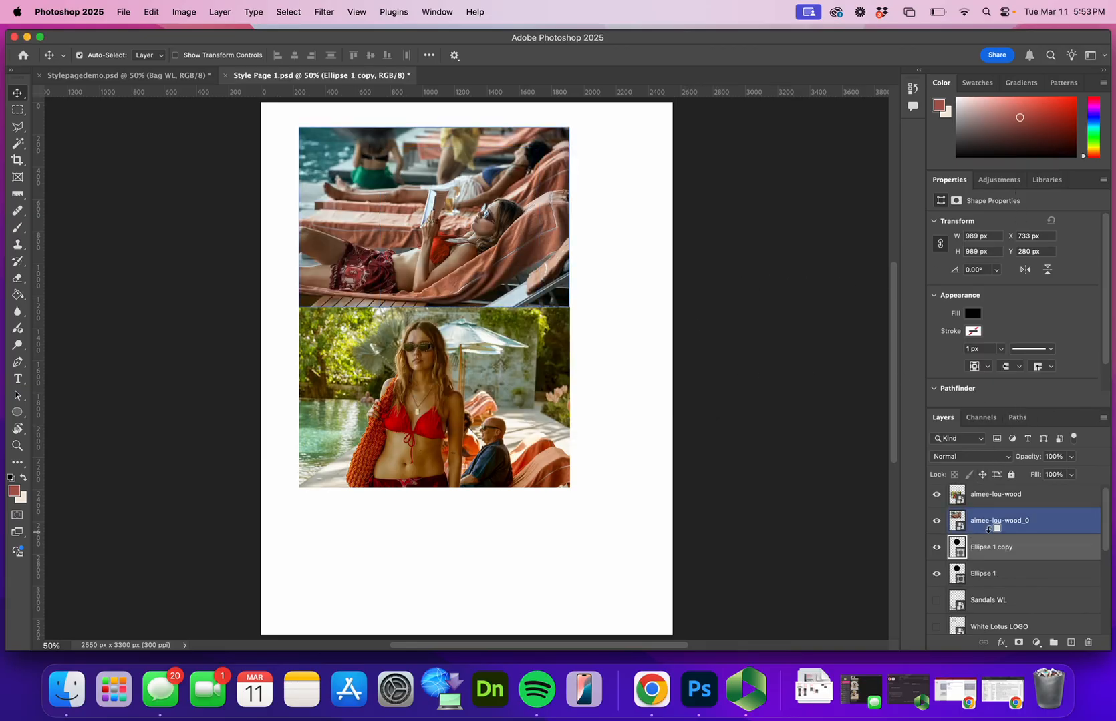
{"action": "left_click", "coordinate": [987, 529], "text": "alt"}
Place the original circle layer directly beneath aimee-lou-wood and shift the circle behind the woman in the poolside photo
{"action": "left_click", "coordinate": [970, 576]}
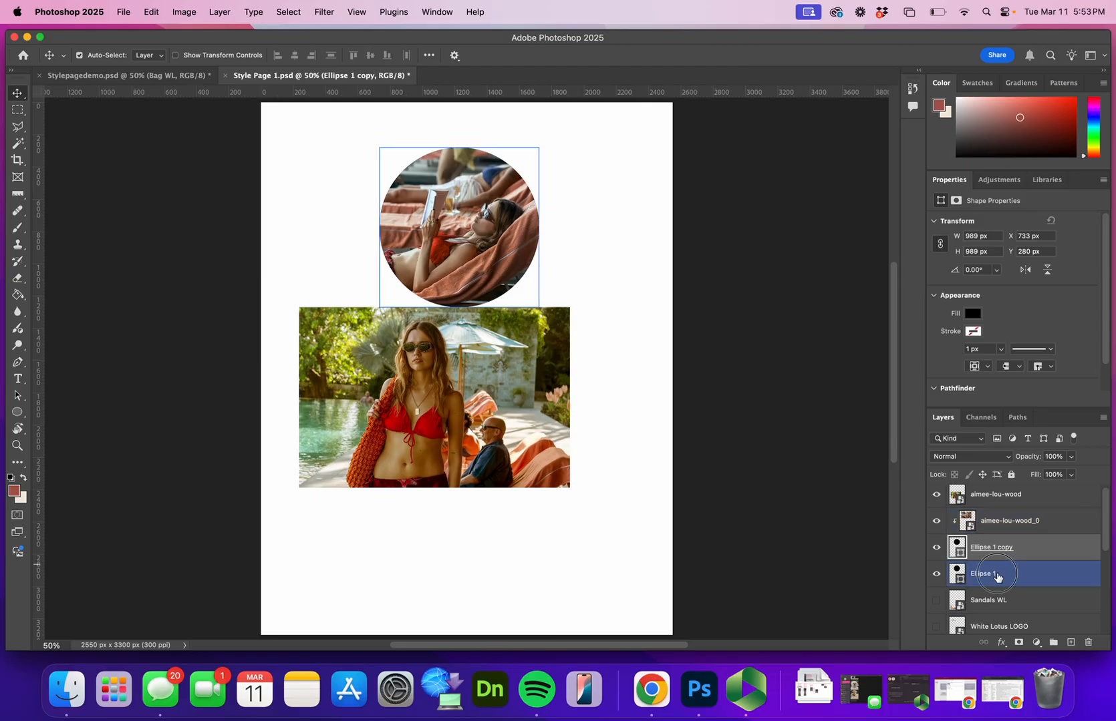
{"action": "left_click_drag", "start_coordinate": [970, 576], "coordinate": [998, 507]}
{"action": "left_click_drag", "start_coordinate": [498, 278], "coordinate": [442, 446]}
Clip the aimee-lou-wood photo to the circle beneath it with a clipping mask, and deselect all layers
{"action": "left_click", "coordinate": [481, 386]}
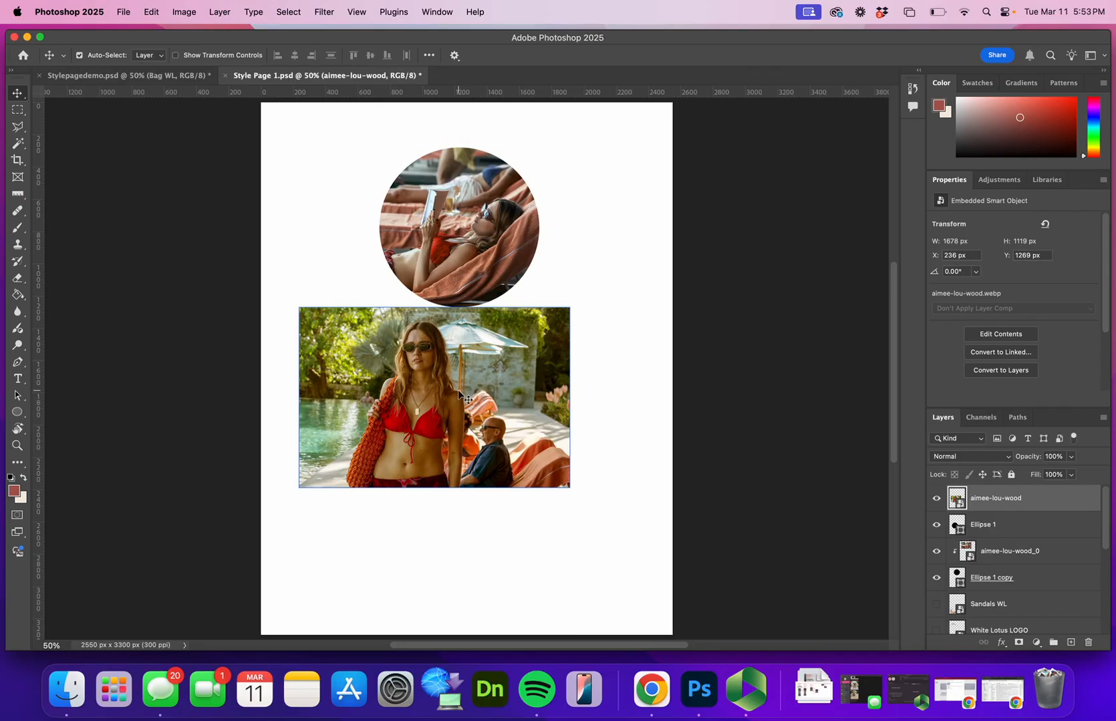
{"action": "left_click_drag", "start_coordinate": [990, 511], "coordinate": [995, 506]}
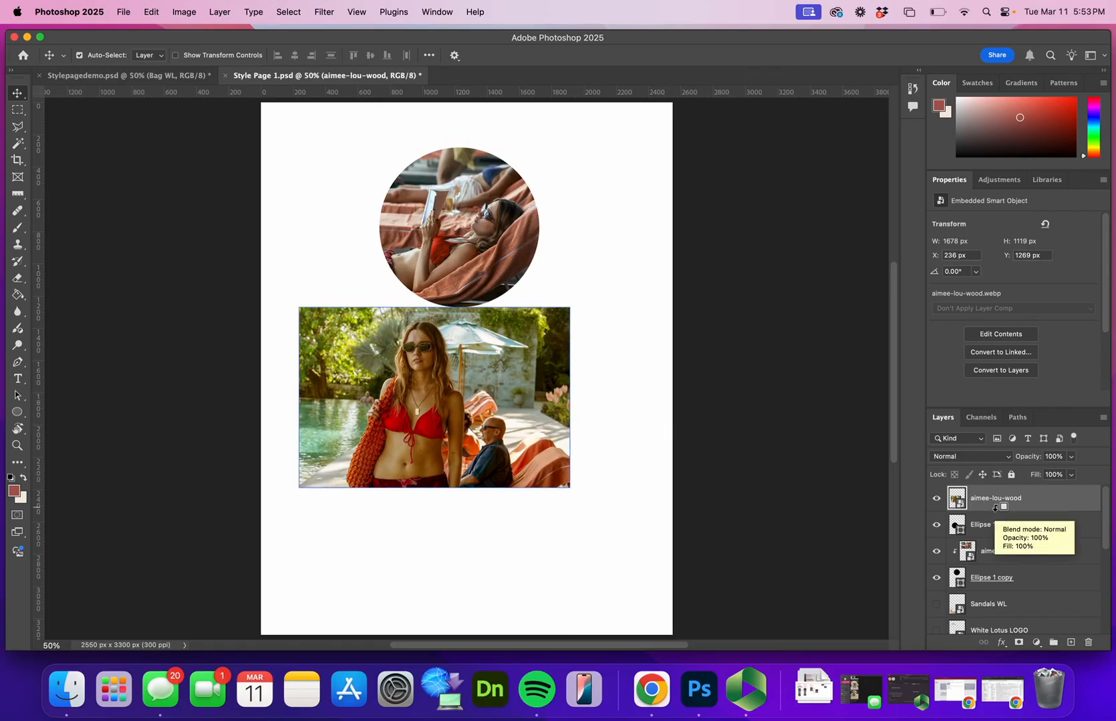
{"action": "left_click", "coordinate": [996, 509], "text": "alt"}
{"action": "left_click", "coordinate": [1104, 419]}
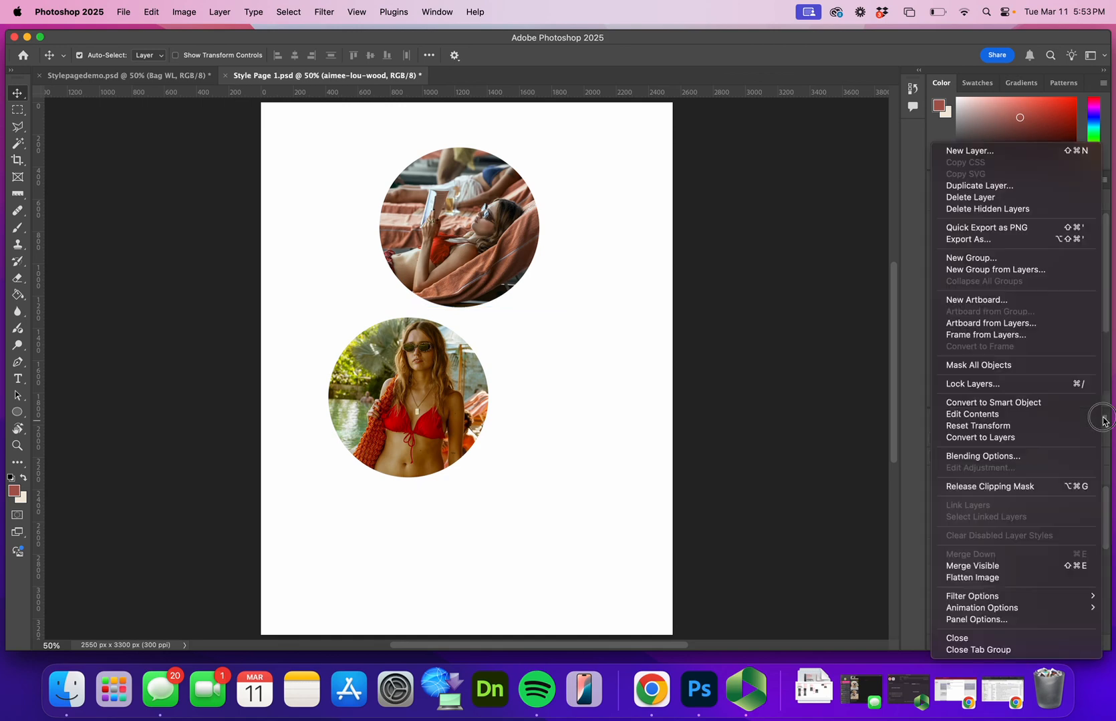
{"action": "left_click", "coordinate": [684, 427]}
{"action": "left_click", "coordinate": [618, 419]}
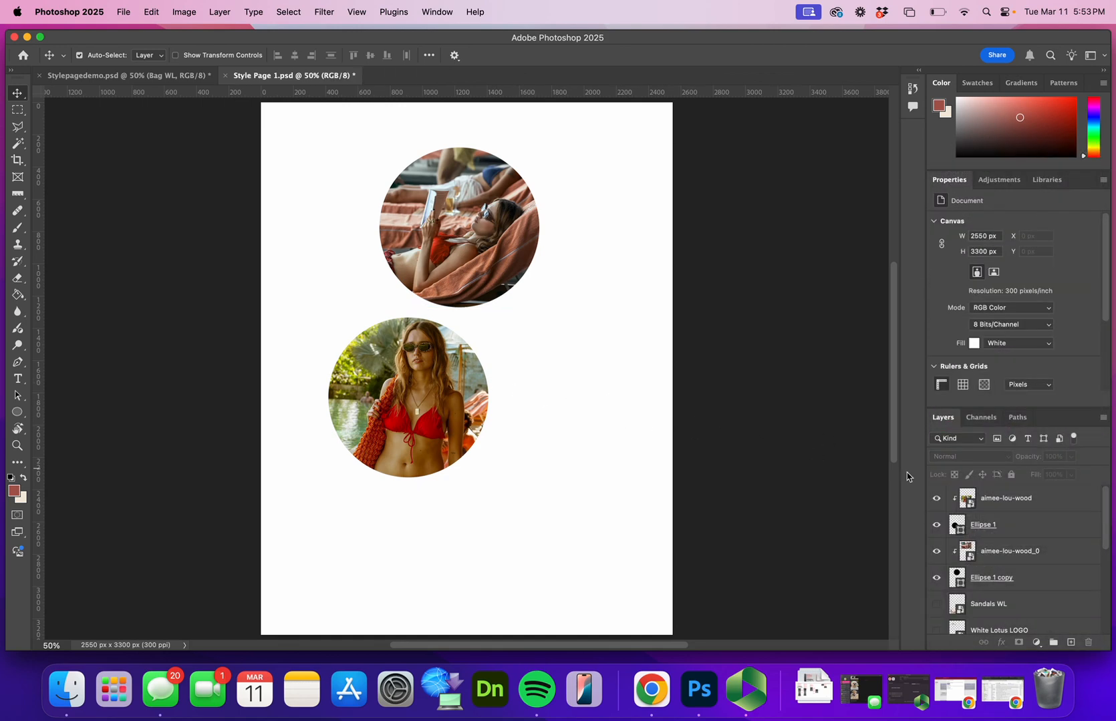
Group the aimee-lou-wood photo layer together with its circle layer
{"action": "left_click", "coordinate": [1019, 525]}
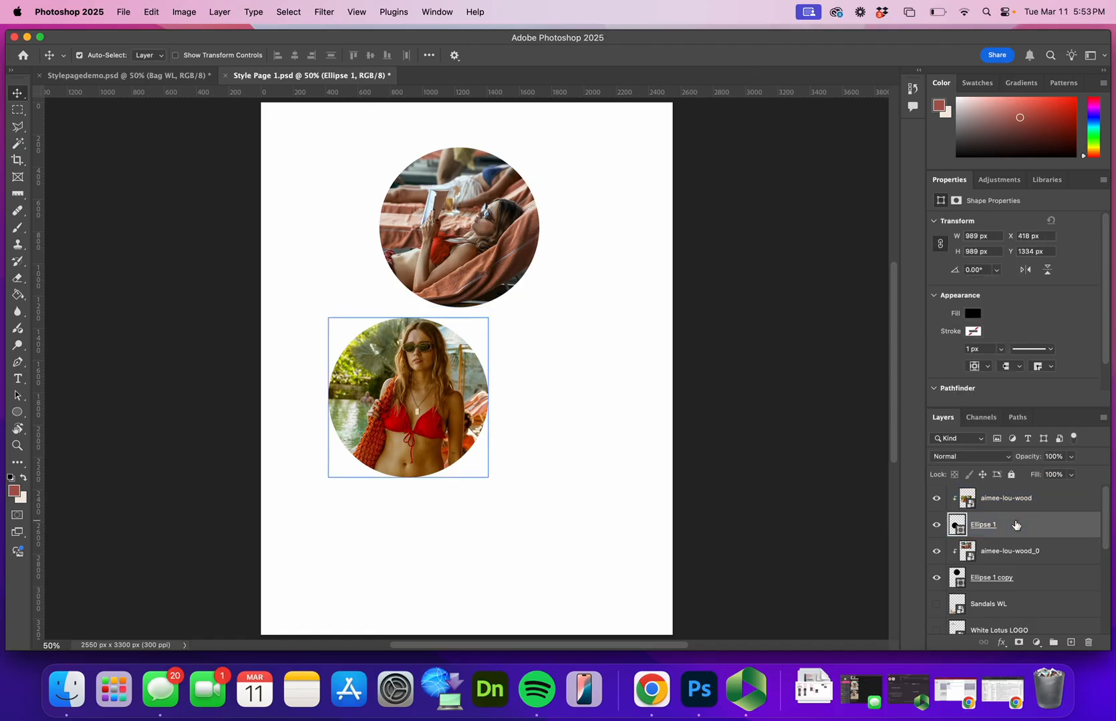
{"action": "left_click", "coordinate": [1046, 500], "text": "shift"}
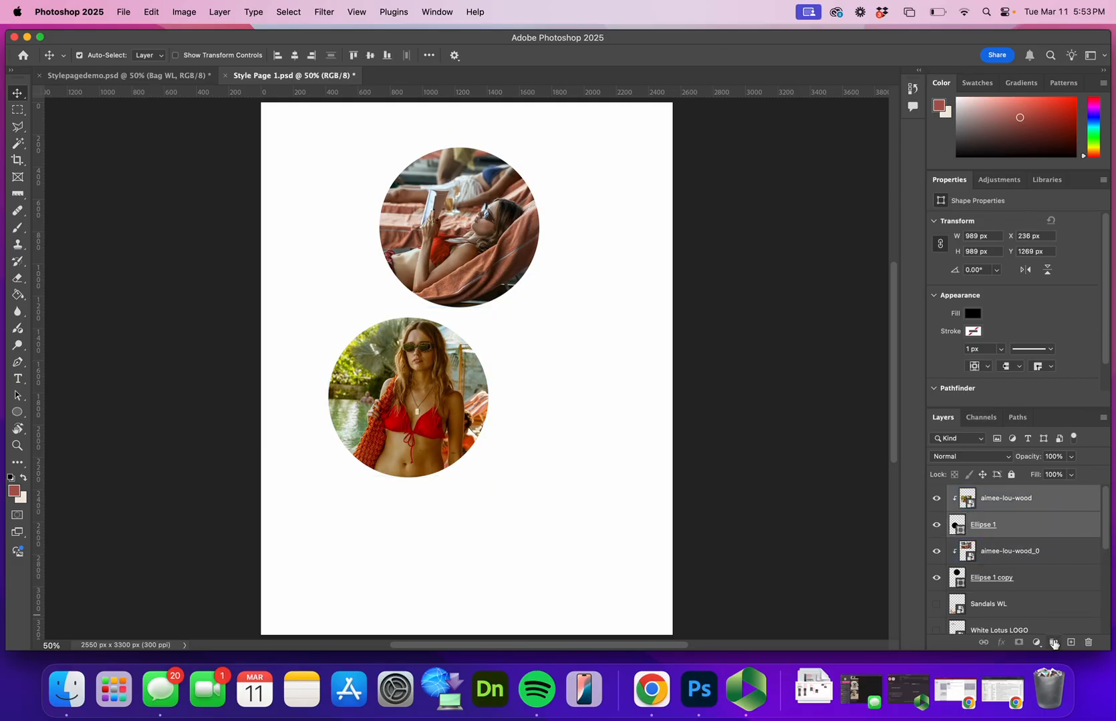
{"action": "left_click", "coordinate": [1053, 643]}
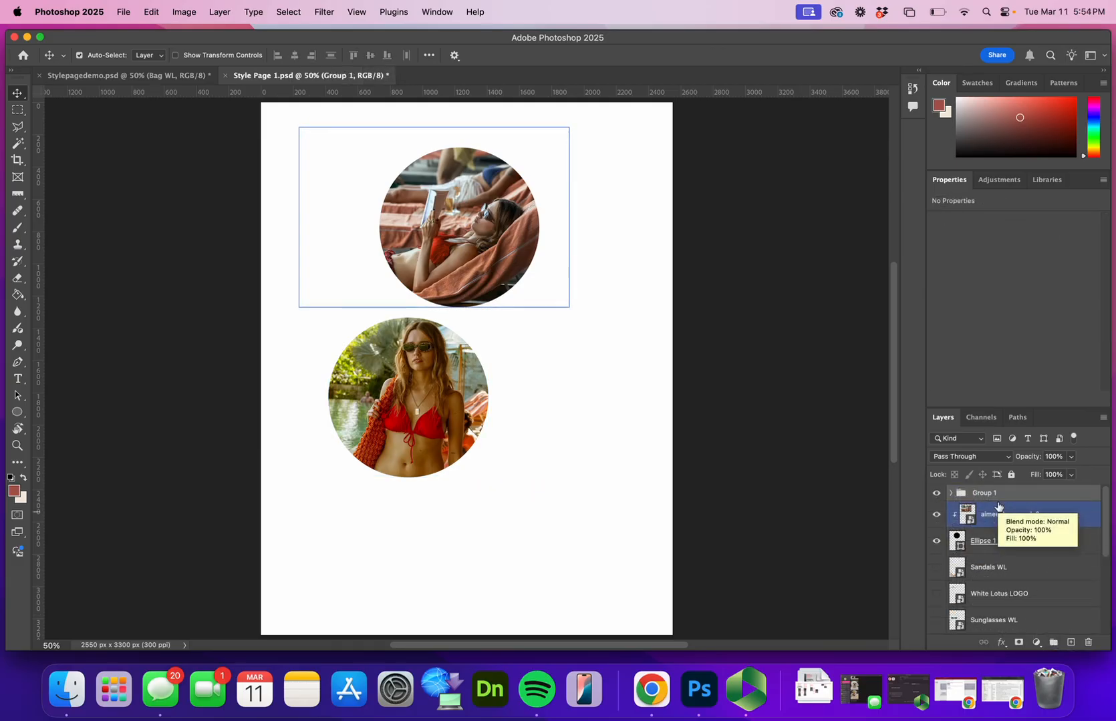
Rename the poolside photo's group as Style Image 1 and move the group partly off the page's upper-left corner with Auto-Select off
{"action": "left_click", "coordinate": [996, 501]}
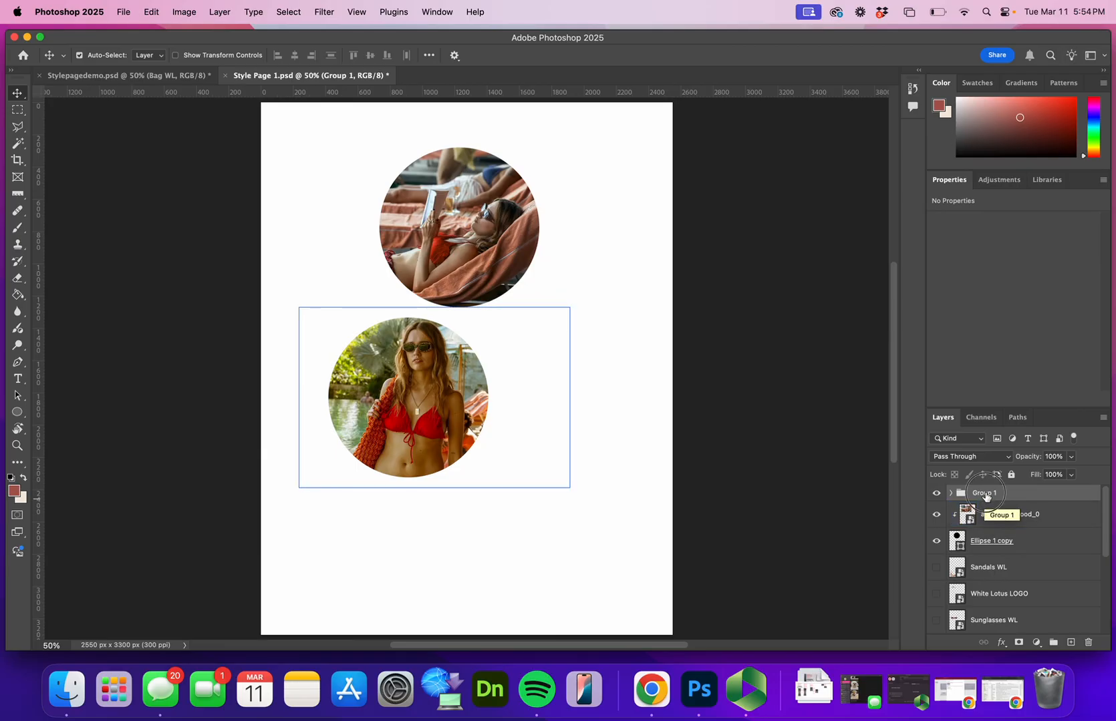
{"action": "double_click", "coordinate": [984, 493]}
{"action": "type", "text": "Style Imag"}
{"action": "type", "text": "e 1"}
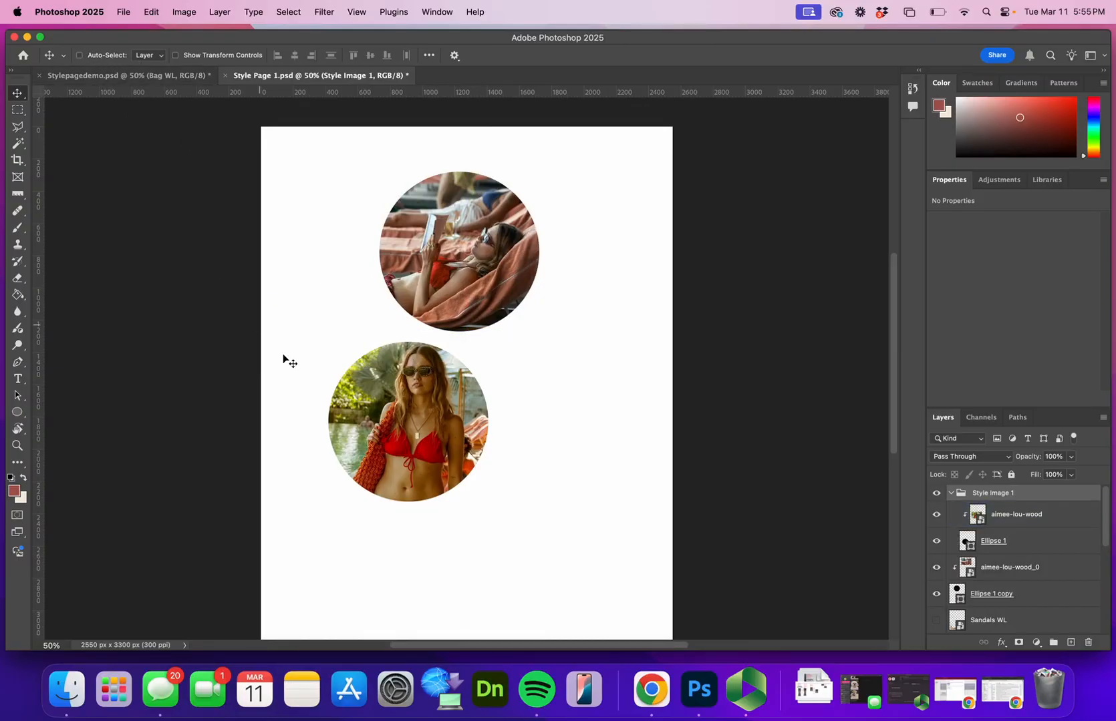
{"action": "left_click_drag", "start_coordinate": [391, 445], "coordinate": [290, 215]}
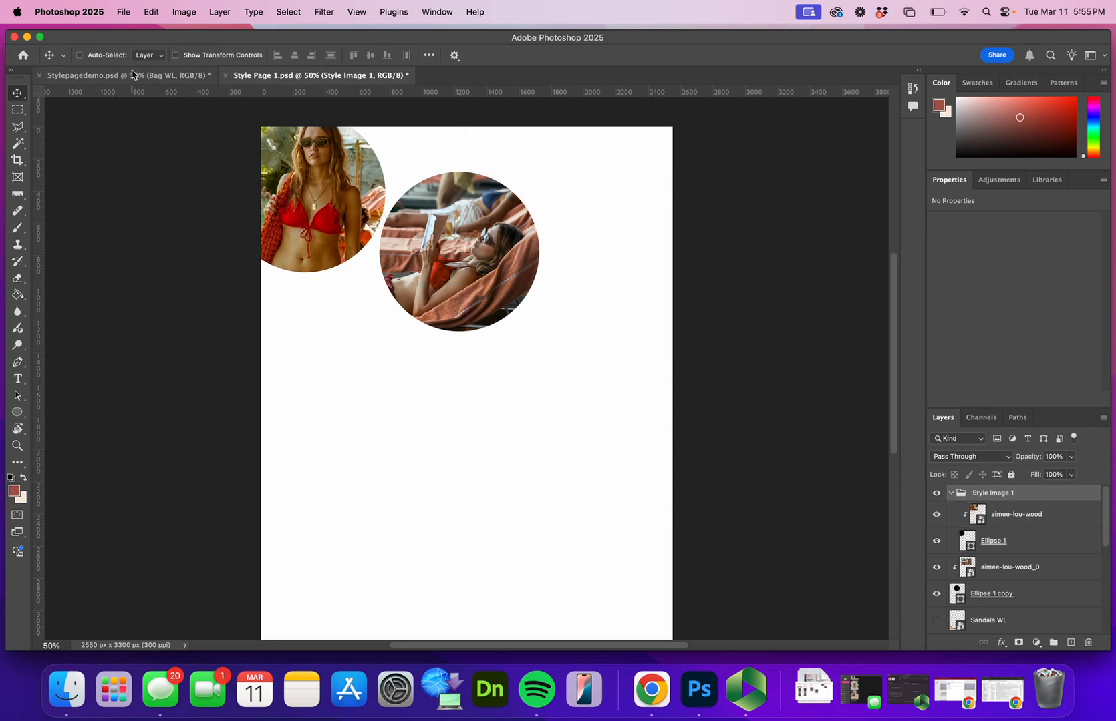
Turn Auto-Select on, reposition the poolside photo inside its circle so the woman's head shows fully, and deselect all layers
{"action": "left_click", "coordinate": [76, 56]}
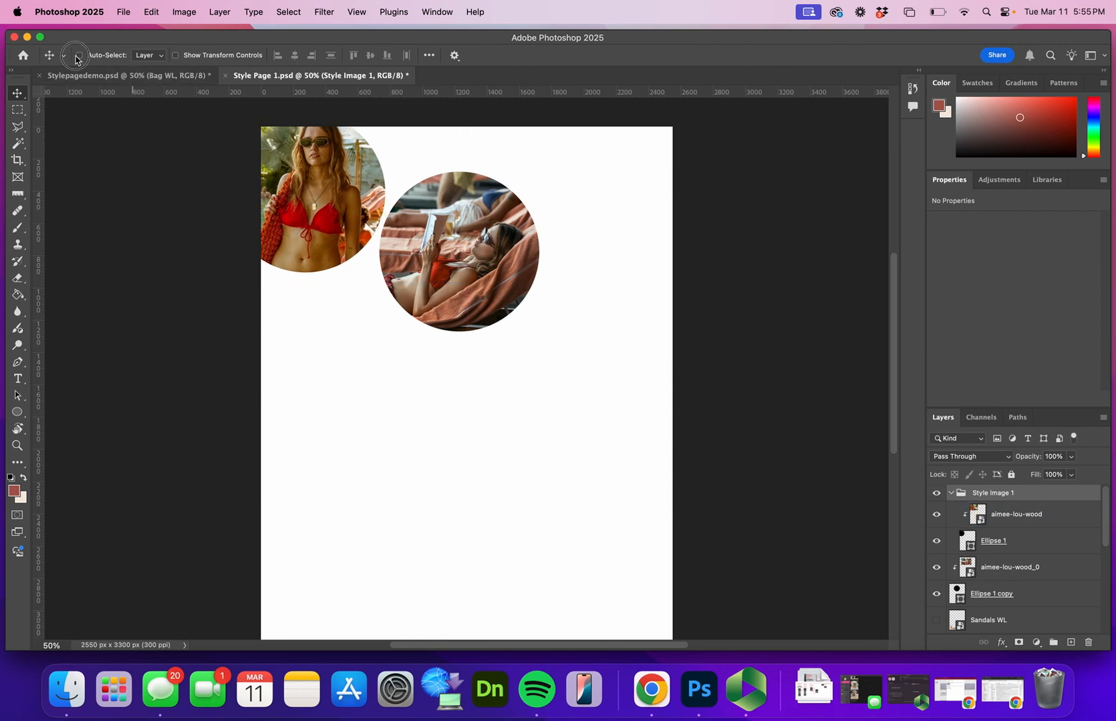
{"action": "left_click_drag", "start_coordinate": [329, 185], "coordinate": [285, 172]}
{"action": "left_click", "coordinate": [431, 306]}
{"action": "left_click", "coordinate": [274, 174]}
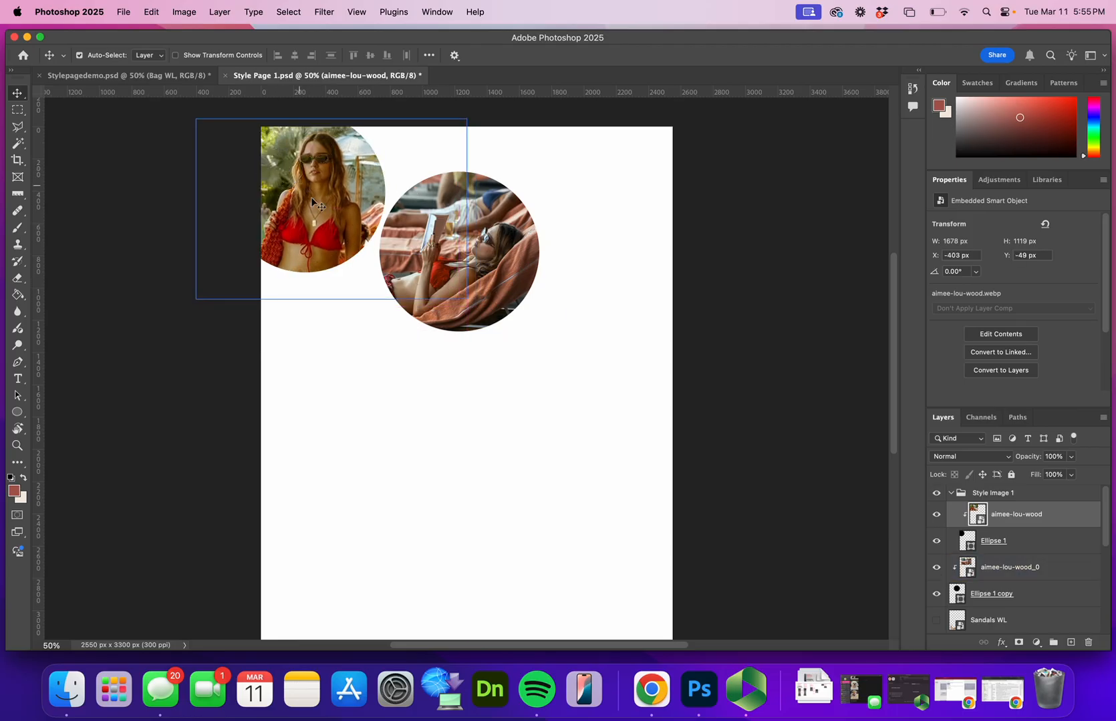
{"action": "left_click", "coordinate": [389, 344]}
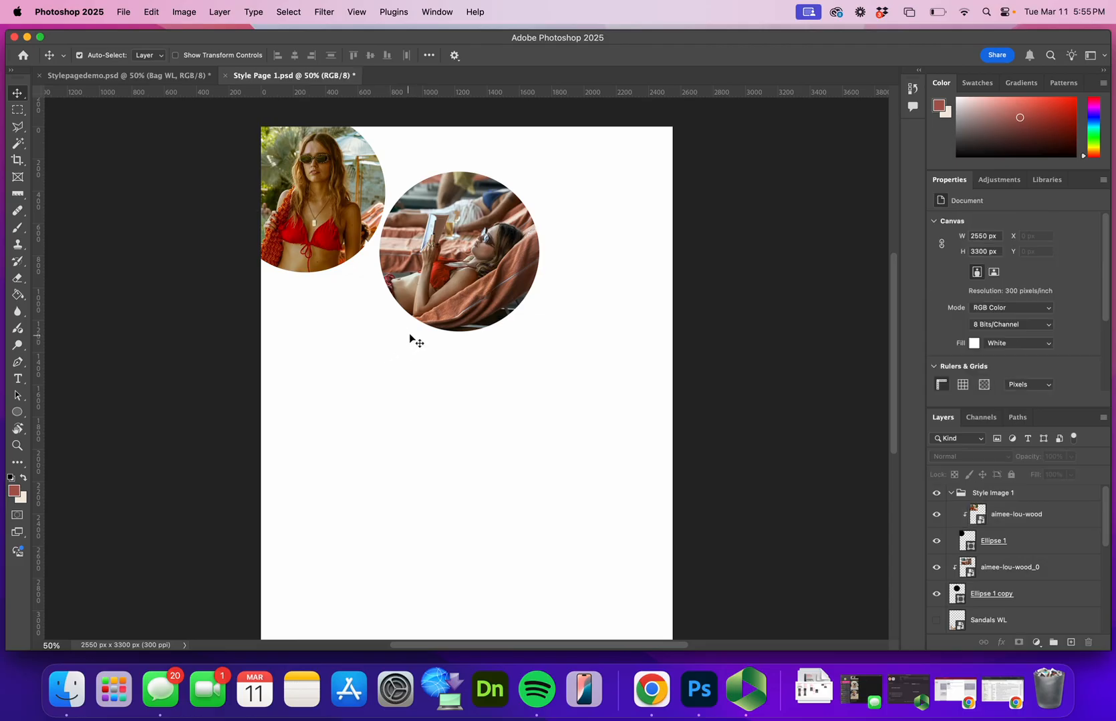
Group the lounge-chair photo layer aimee-lou-wood_0 together with its Ellipse 1 copy circle layer
{"action": "left_click", "coordinate": [409, 333]}
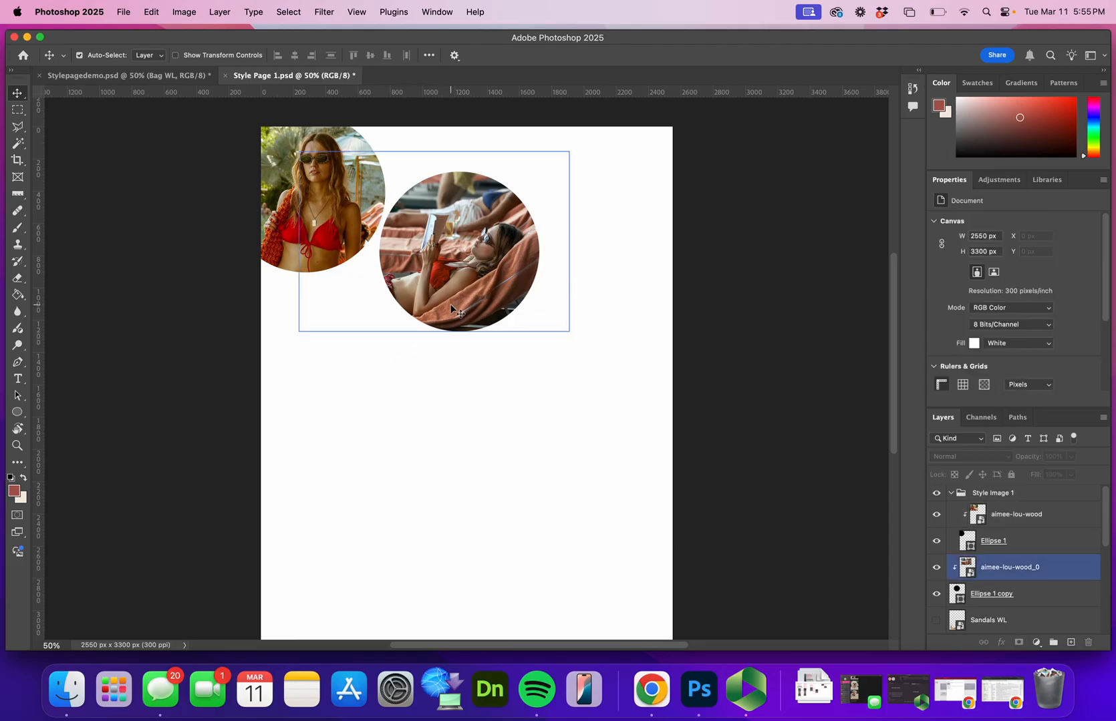
{"action": "left_click", "coordinate": [1042, 544]}
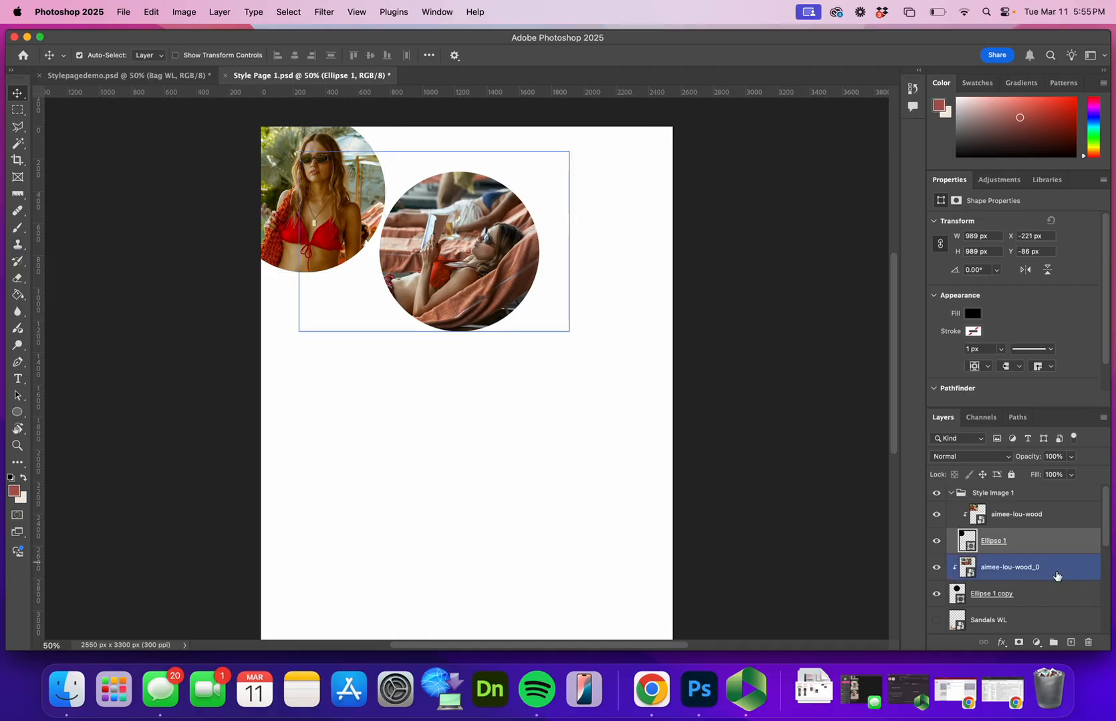
{"action": "left_click", "coordinate": [1056, 575]}
{"action": "left_click", "coordinate": [1044, 595], "text": "shift"}
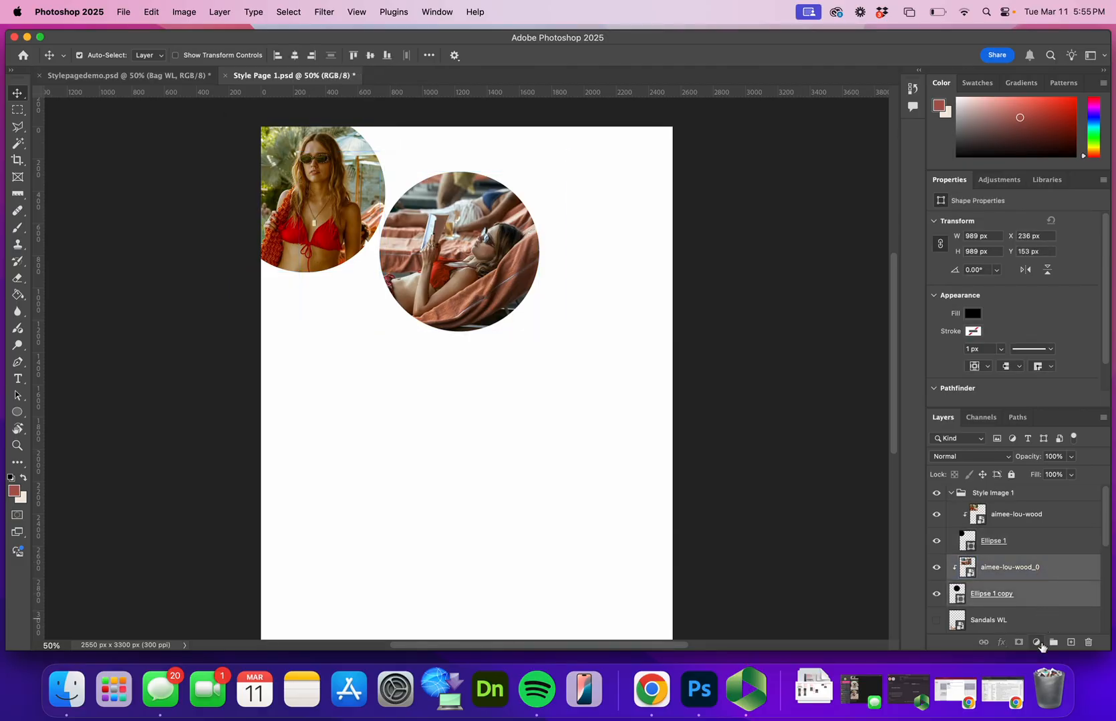
{"action": "left_click", "coordinate": [1053, 643]}
{"action": "left_click", "coordinate": [968, 552]}
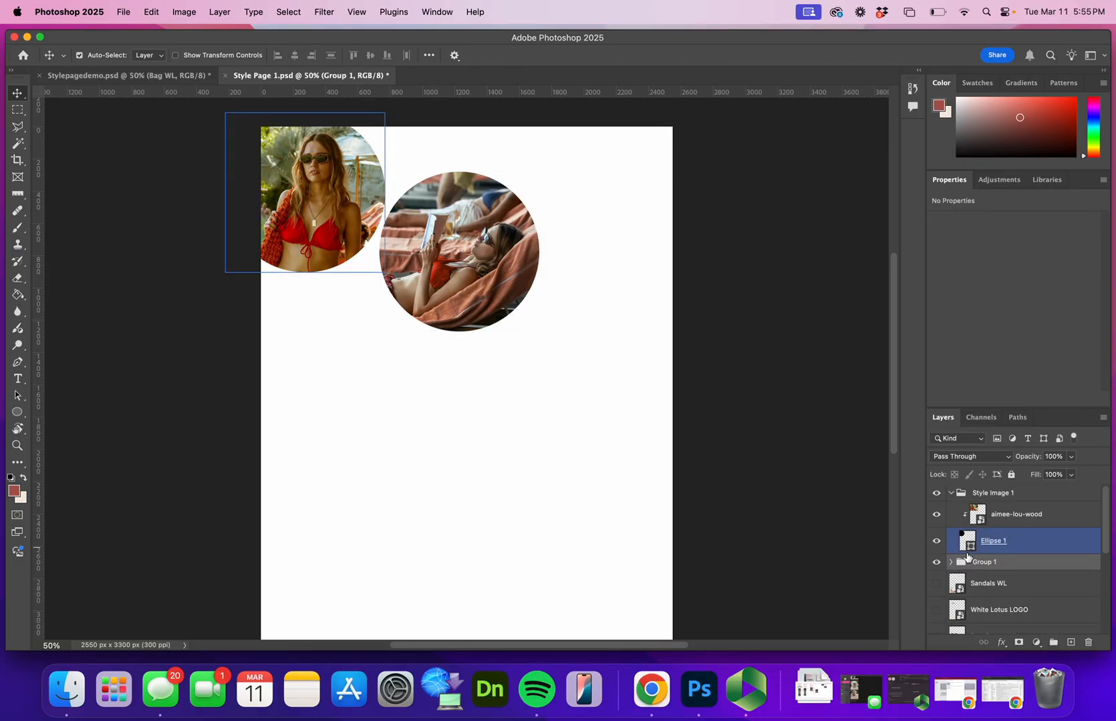
Rename the lounge-chair photo's group as Style Image 2
{"action": "double_click", "coordinate": [974, 561]}
{"action": "type", "text": "Style"}
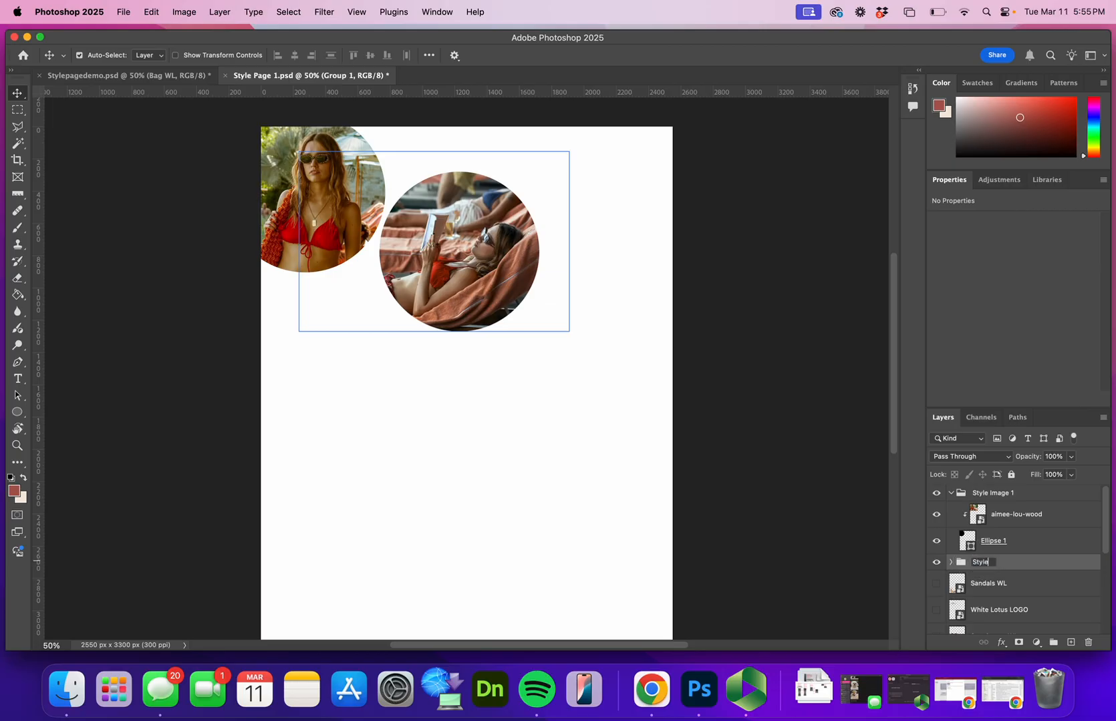
{"action": "type", "text": " Image 2"}
{"action": "key", "text": "Return"}
Turn Auto-Select off and move the Style Image 2 group partly off the page's lower-right corner
{"action": "left_click", "coordinate": [80, 55]}
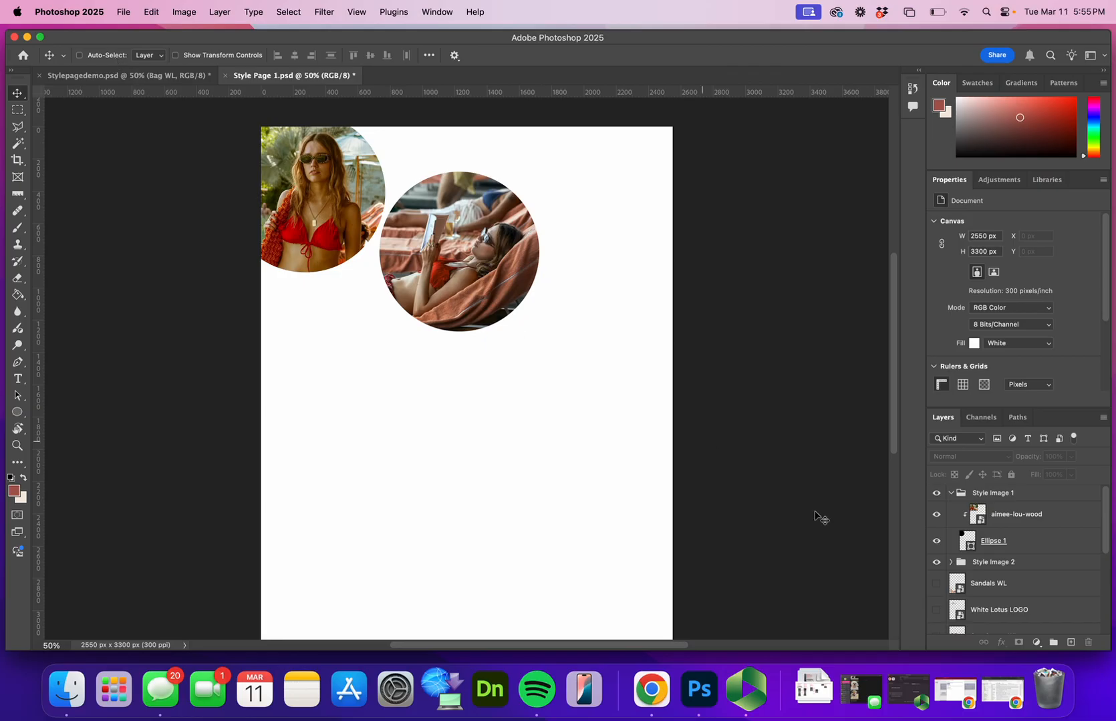
{"action": "left_click", "coordinate": [982, 567]}
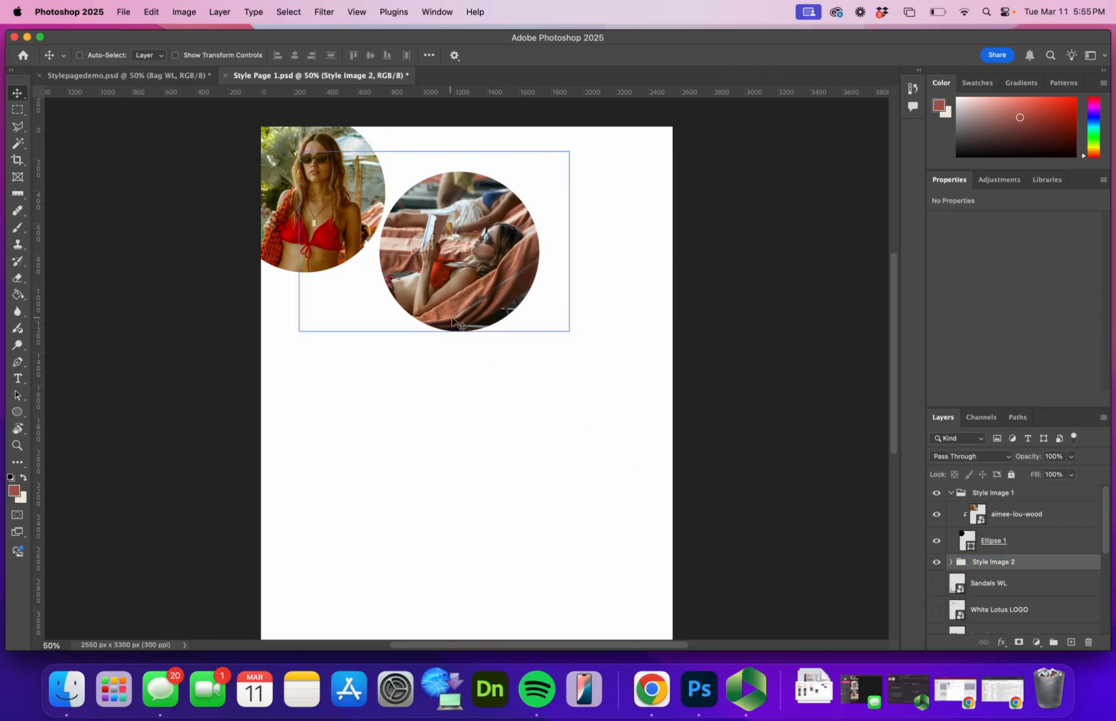
{"action": "left_click_drag", "start_coordinate": [502, 319], "coordinate": [661, 600]}
{"action": "scroll", "coordinate": [755, 542], "scroll_direction": "up", "scroll_amount": 1}
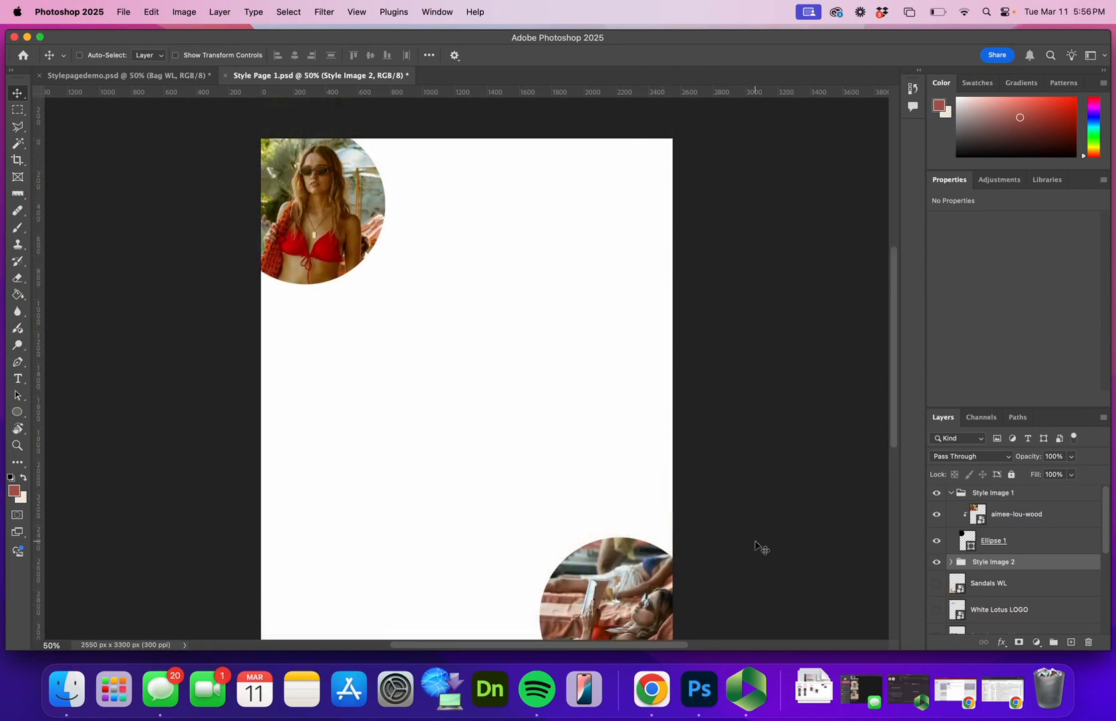
{"action": "scroll", "coordinate": [755, 543], "scroll_direction": "down", "scroll_amount": 2}
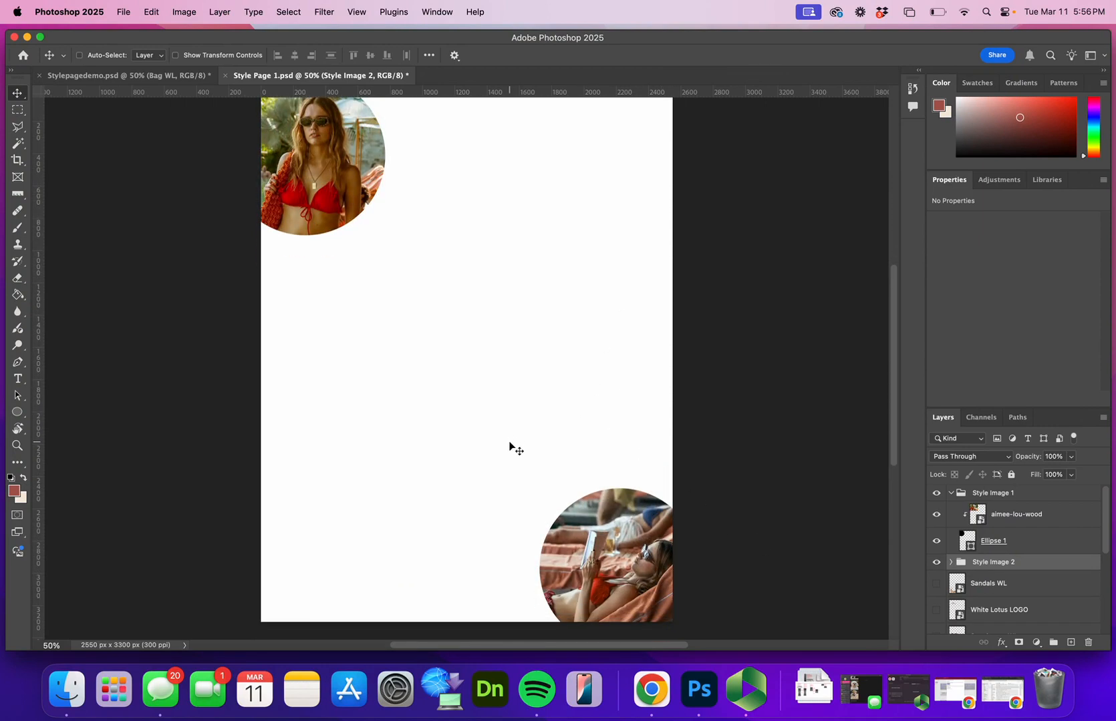
{"action": "scroll", "coordinate": [668, 576], "scroll_direction": "up", "scroll_amount": 2}
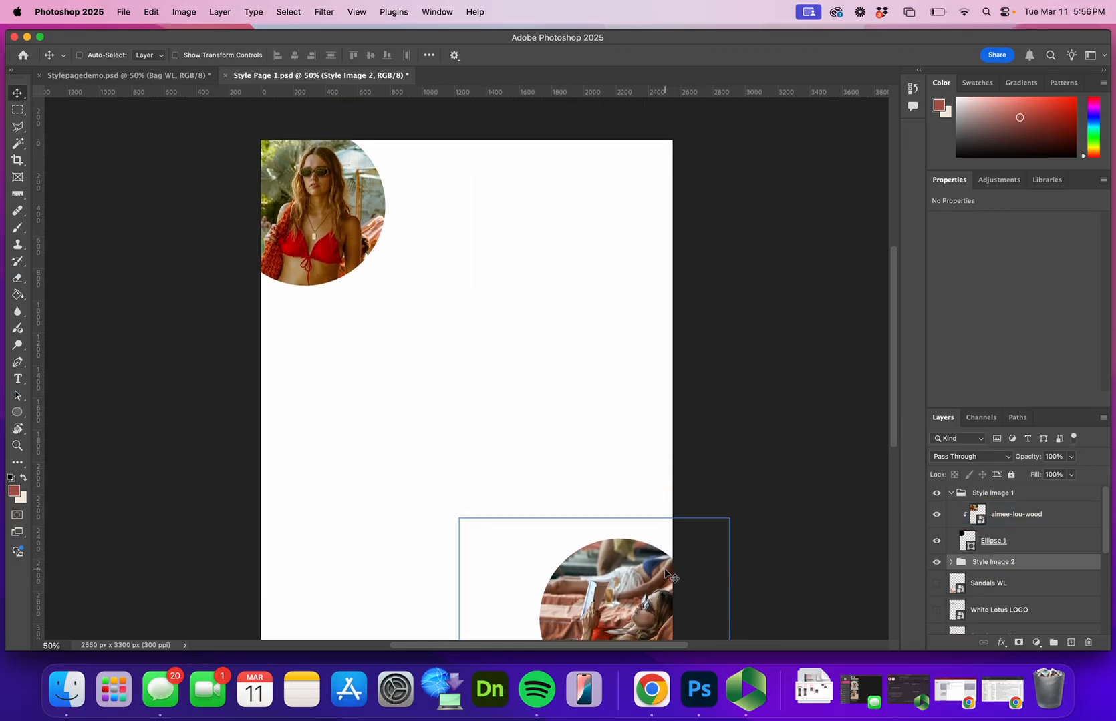
{"action": "scroll", "coordinate": [668, 576], "scroll_direction": "down", "scroll_amount": 3}
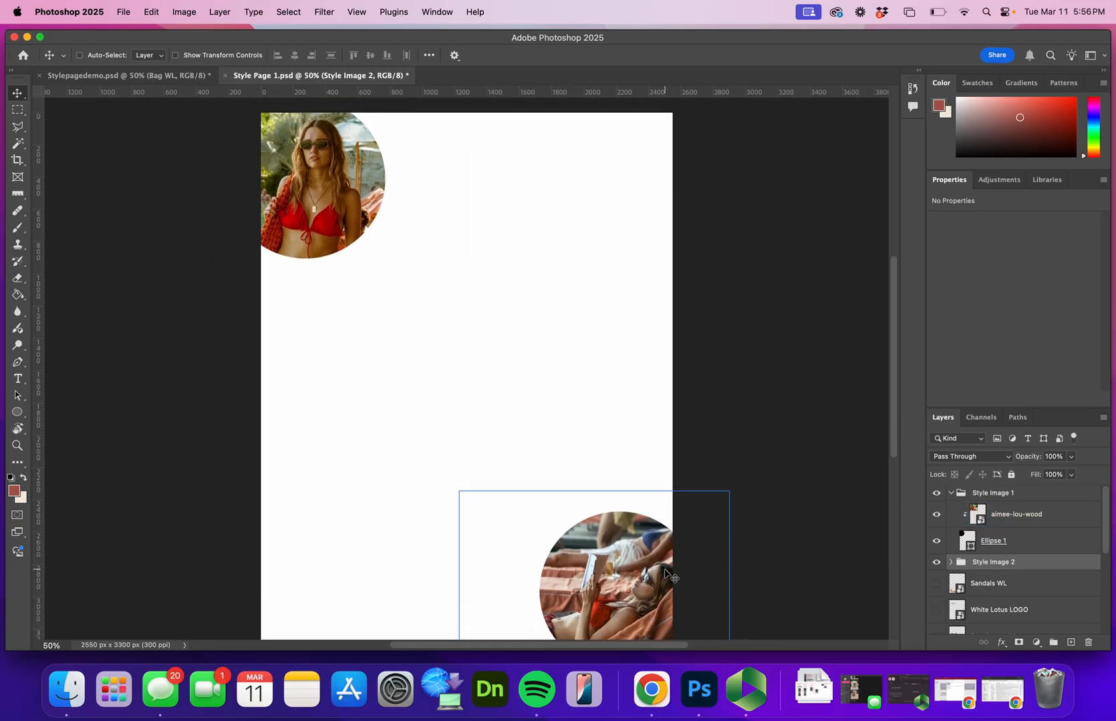
Show the White Lotus LOGO layer and move the logo to the lower-left area of the page
{"action": "left_click", "coordinate": [936, 610]}
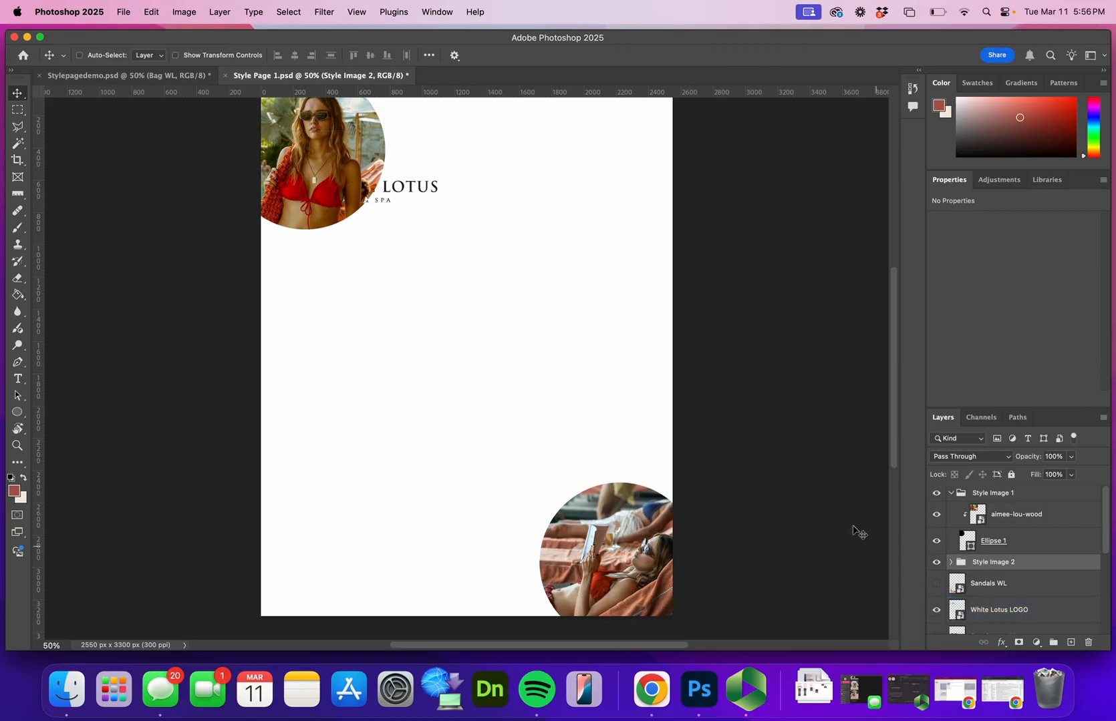
{"action": "left_click_drag", "start_coordinate": [424, 198], "coordinate": [428, 221]}
{"action": "key", "text": "super+z"}
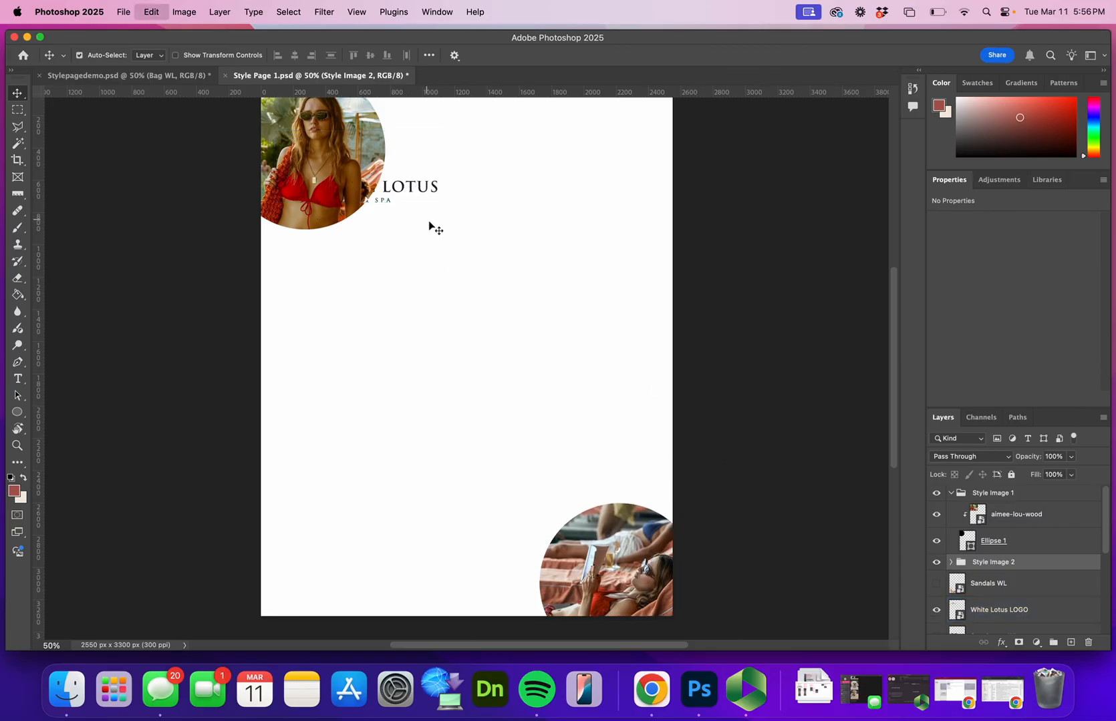
{"action": "left_click", "coordinate": [1032, 610]}
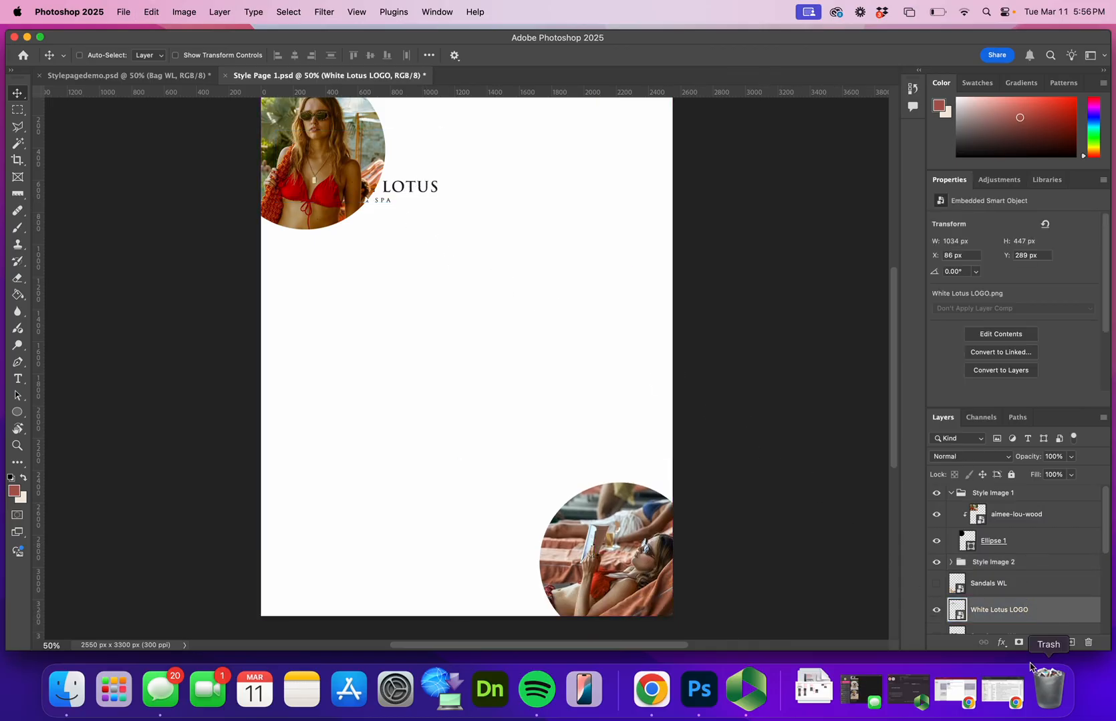
{"action": "left_click_drag", "start_coordinate": [416, 195], "coordinate": [435, 601]}
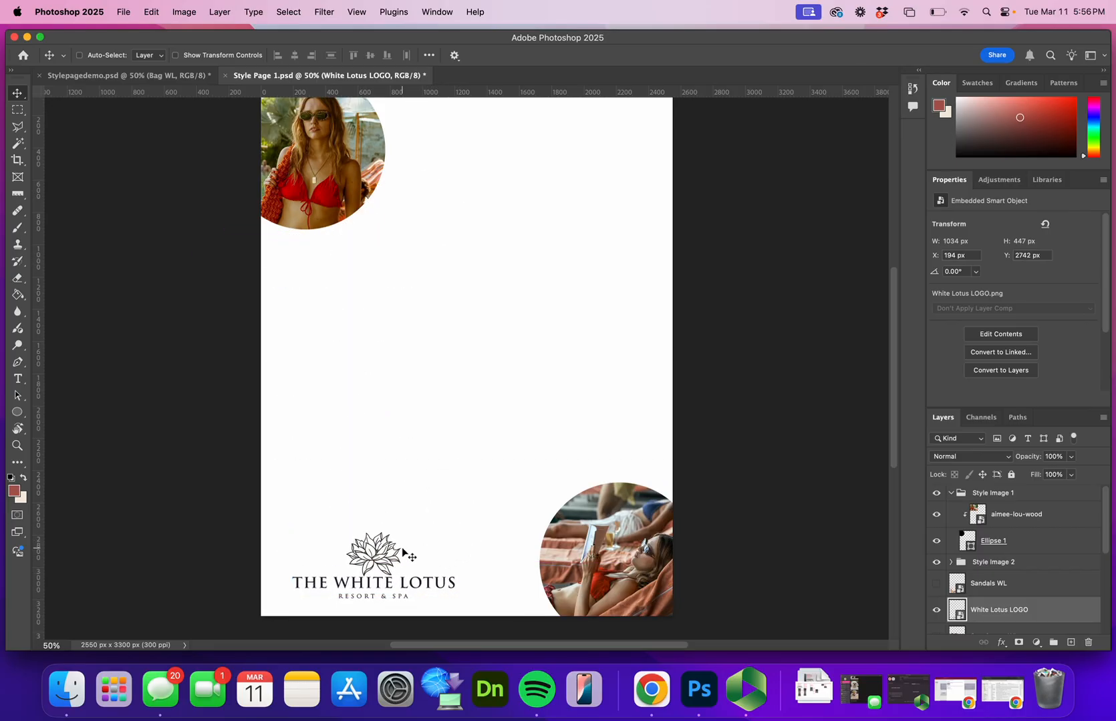
Scale the White Lotus logo down to about 21% with Free Transform and keep it in the page's lower-left corner
{"action": "key", "text": "super+t"}
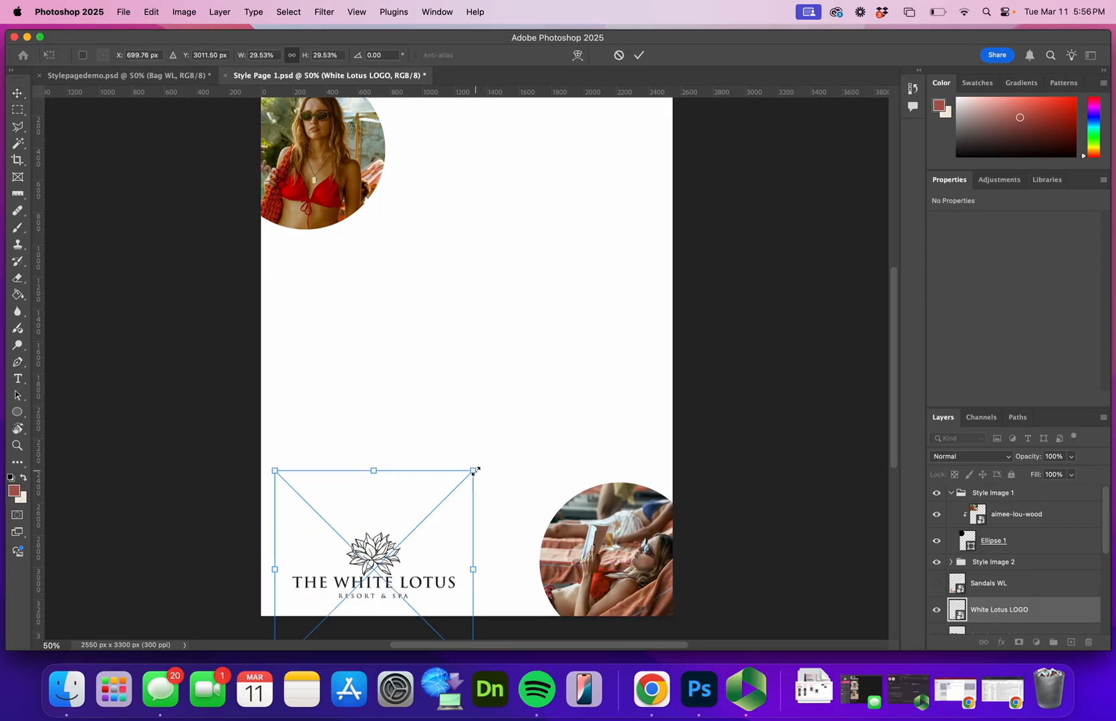
{"action": "left_click_drag", "start_coordinate": [475, 471], "coordinate": [427, 515]}
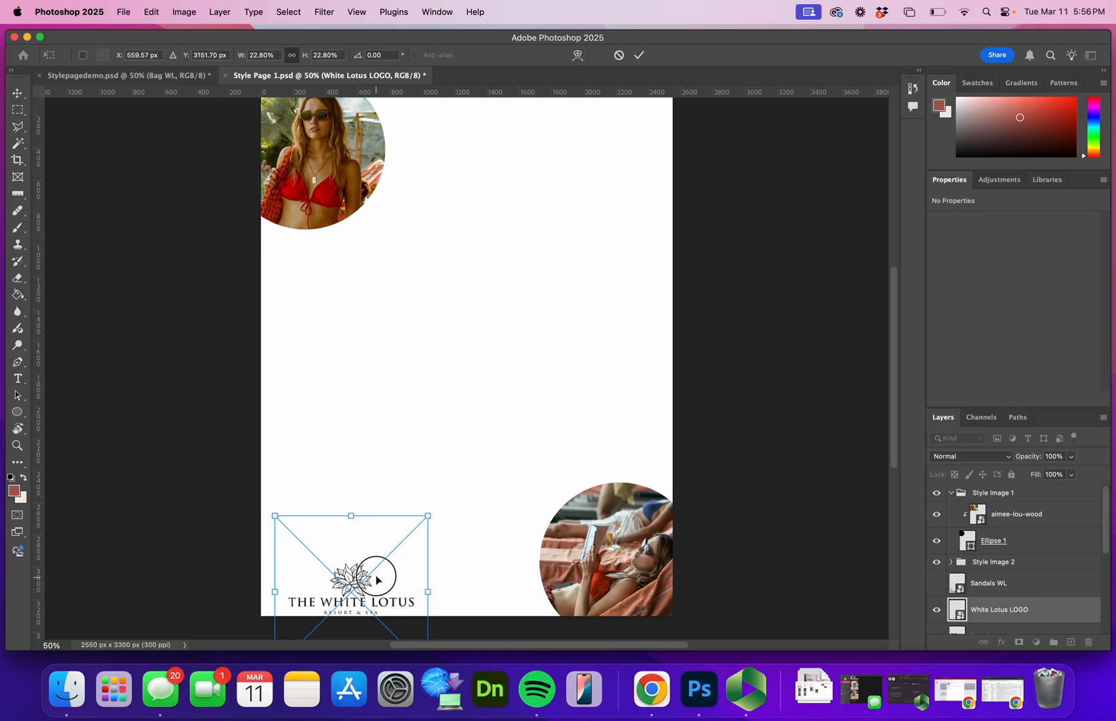
{"action": "left_click_drag", "start_coordinate": [377, 580], "coordinate": [379, 553]}
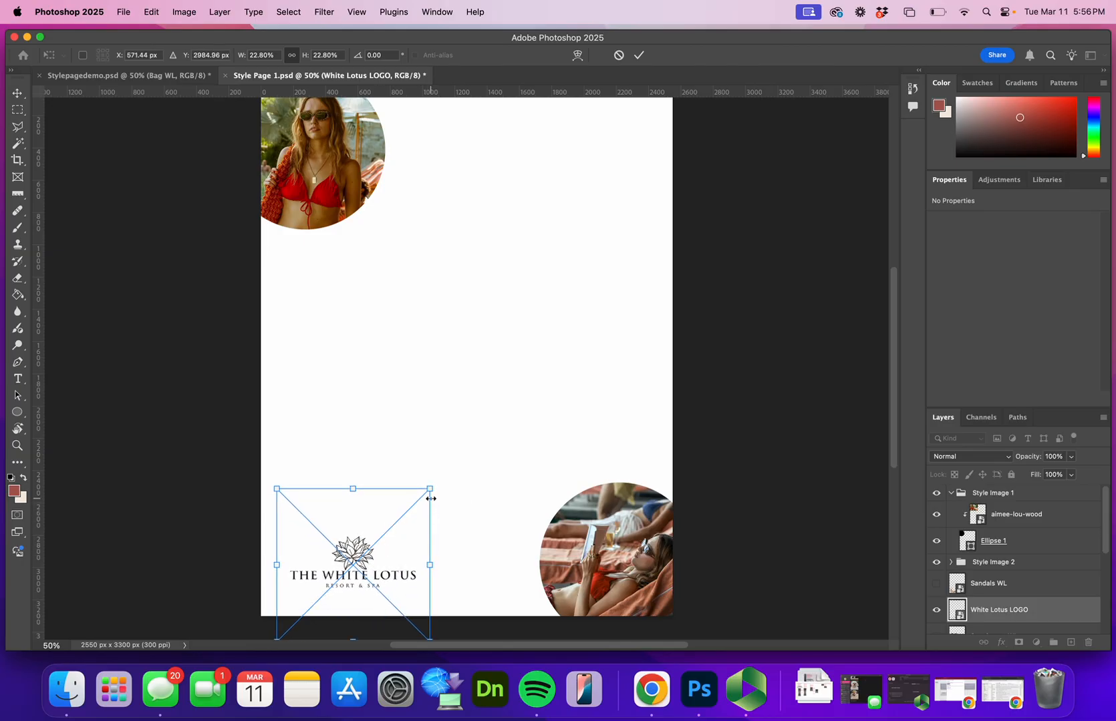
{"action": "left_click_drag", "start_coordinate": [431, 499], "coordinate": [422, 510]}
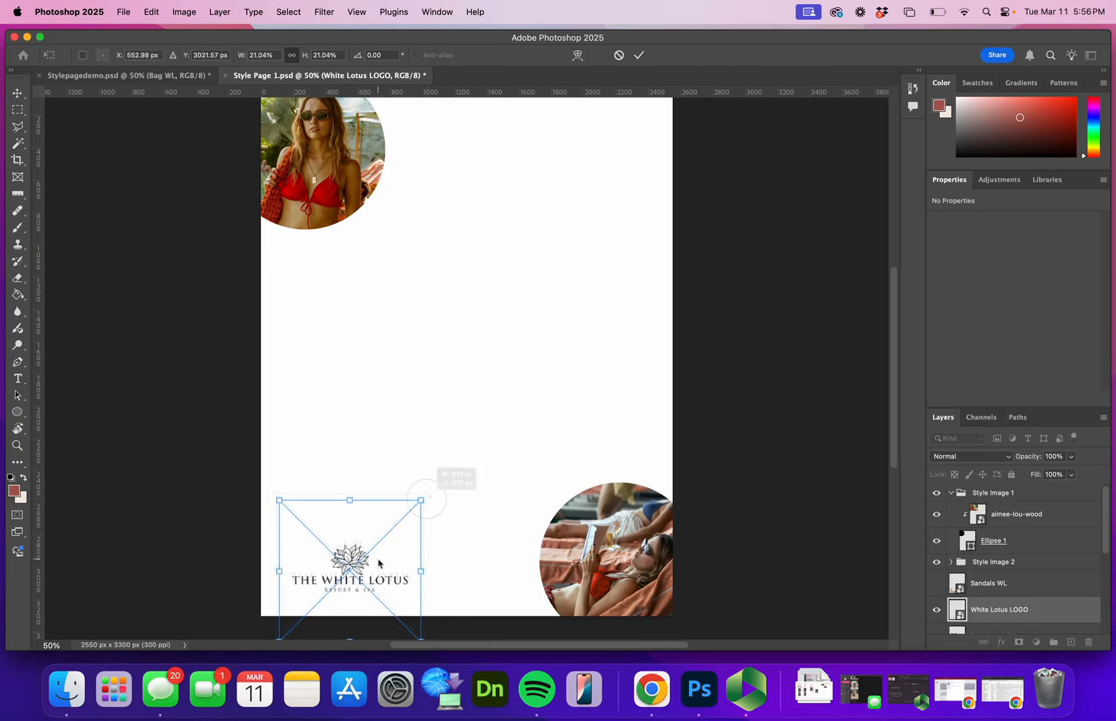
{"action": "left_click", "coordinate": [639, 54]}
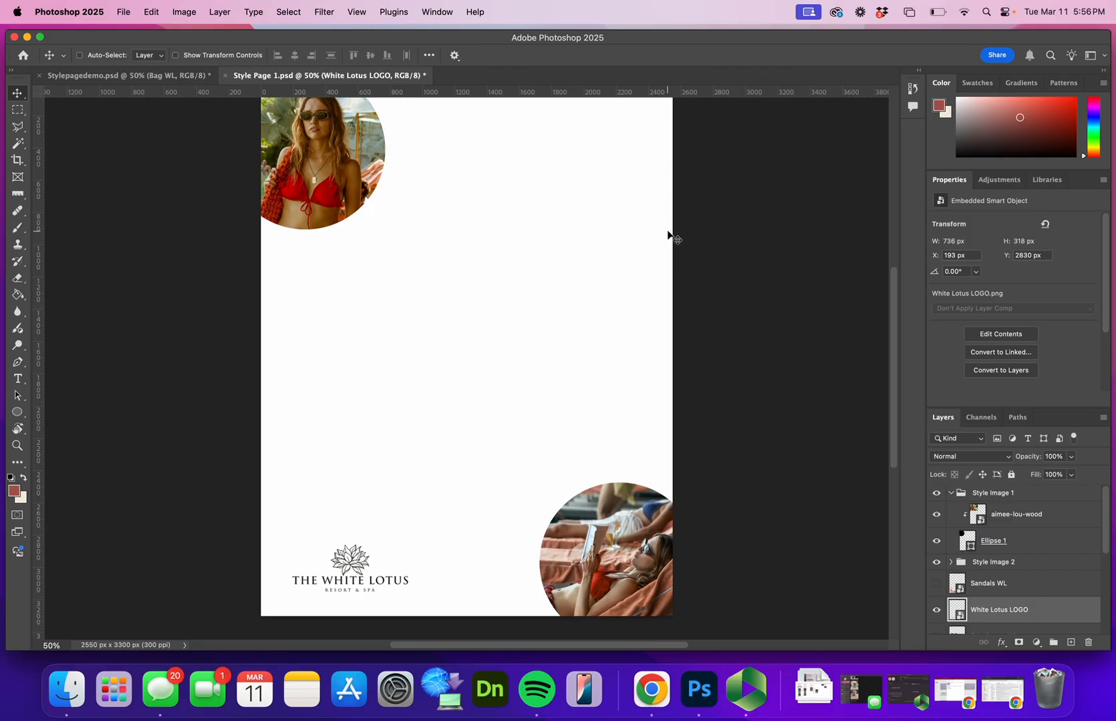
Switch to the Rectangle tool and set its fill to no color
{"action": "scroll", "coordinate": [531, 374], "scroll_direction": "up", "scroll_amount": 2}
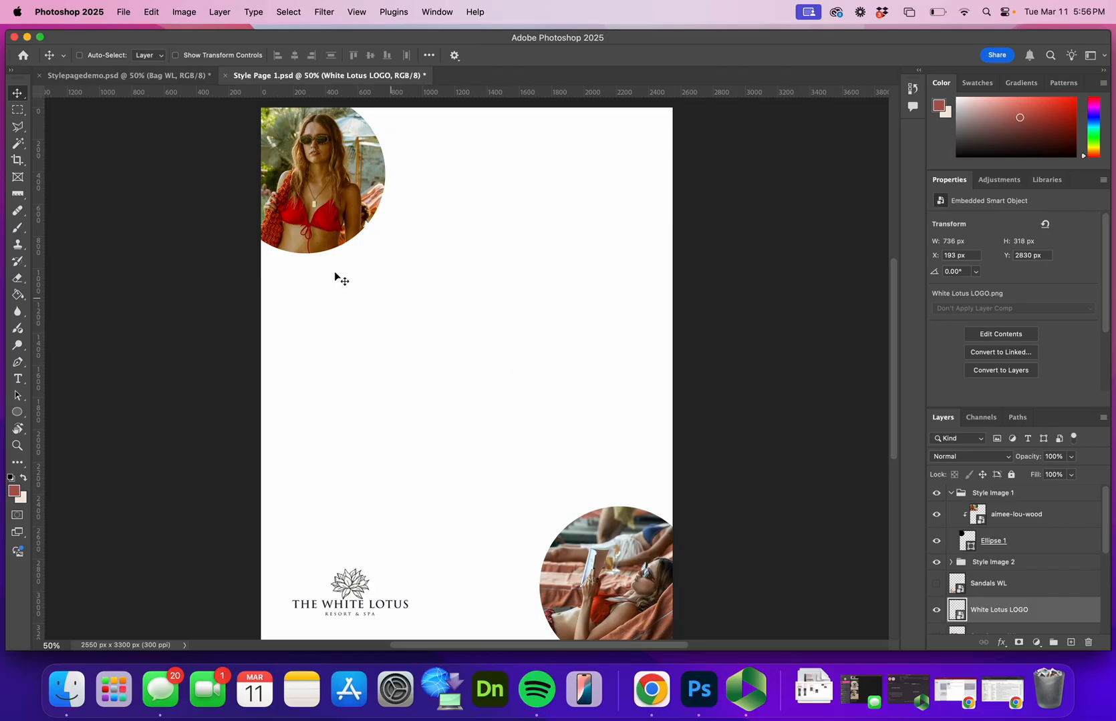
{"action": "left_click", "coordinate": [17, 412]}
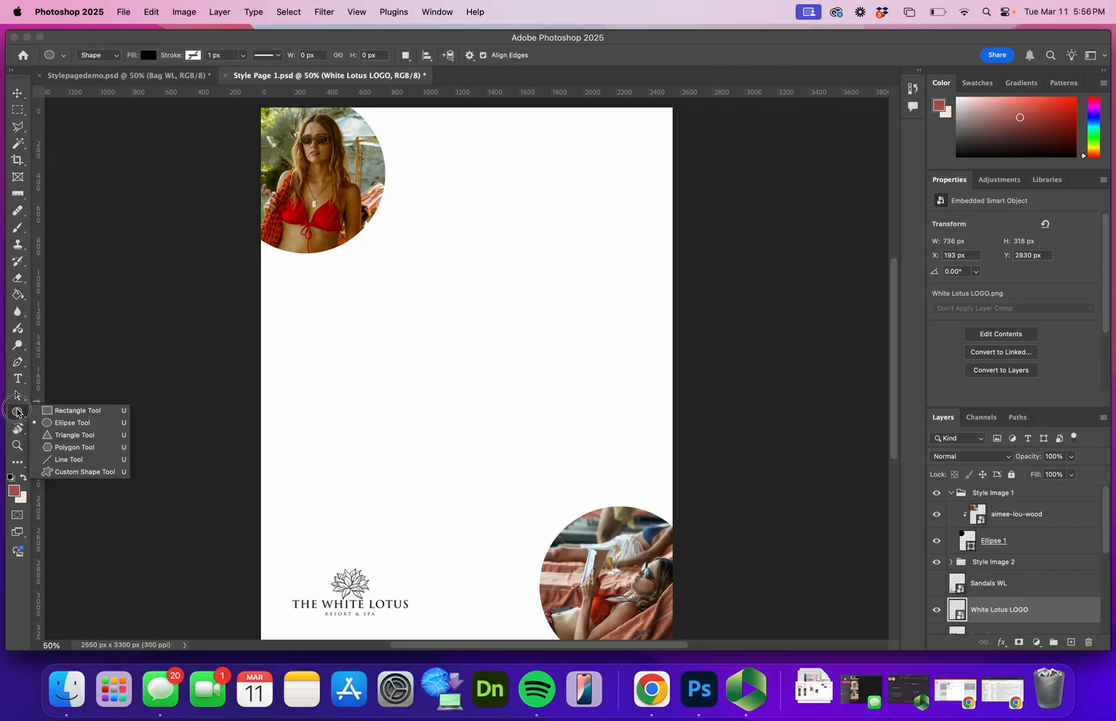
{"action": "left_click", "coordinate": [81, 411]}
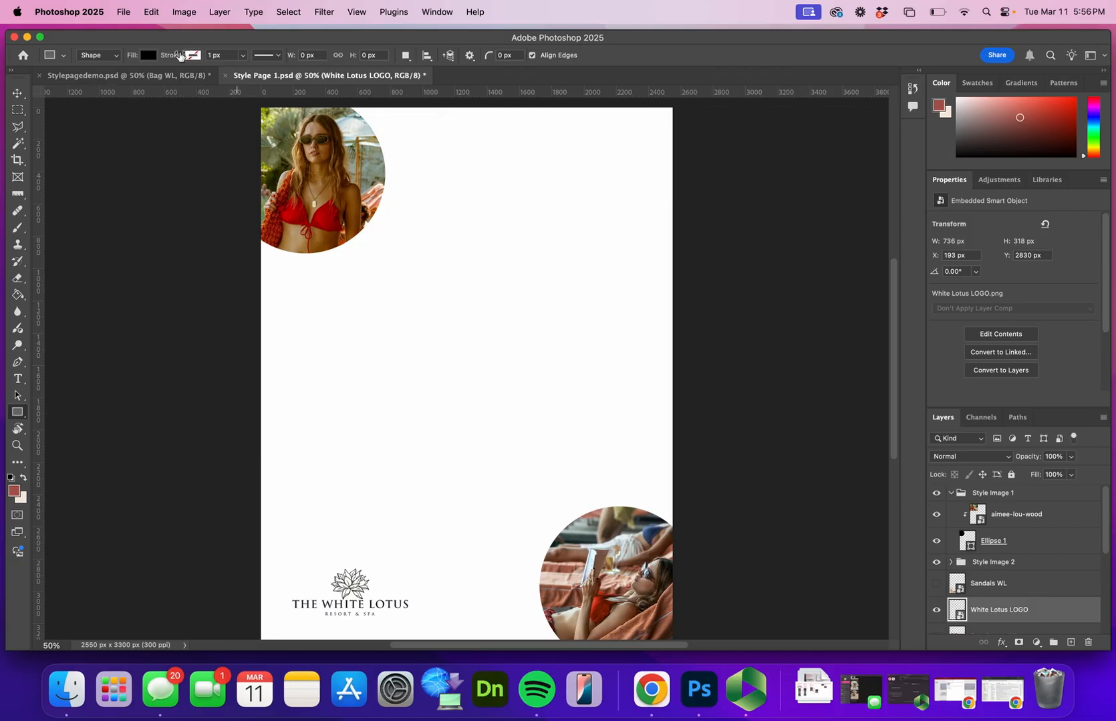
{"action": "left_click", "coordinate": [149, 58]}
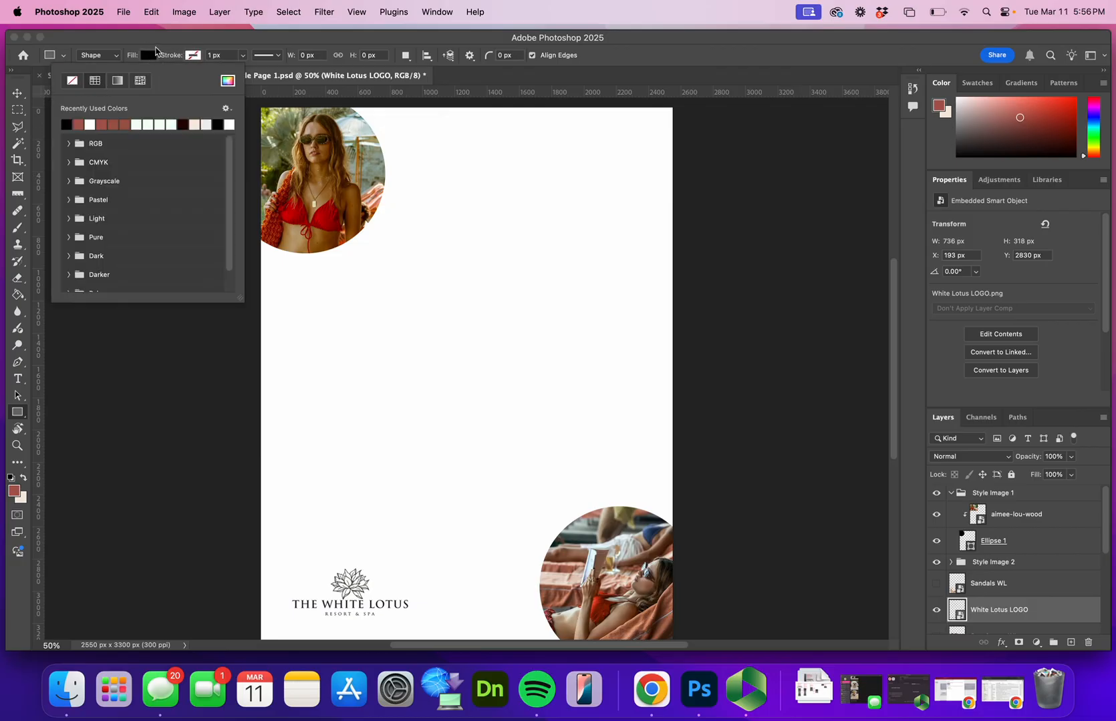
{"action": "left_click", "coordinate": [165, 47]}
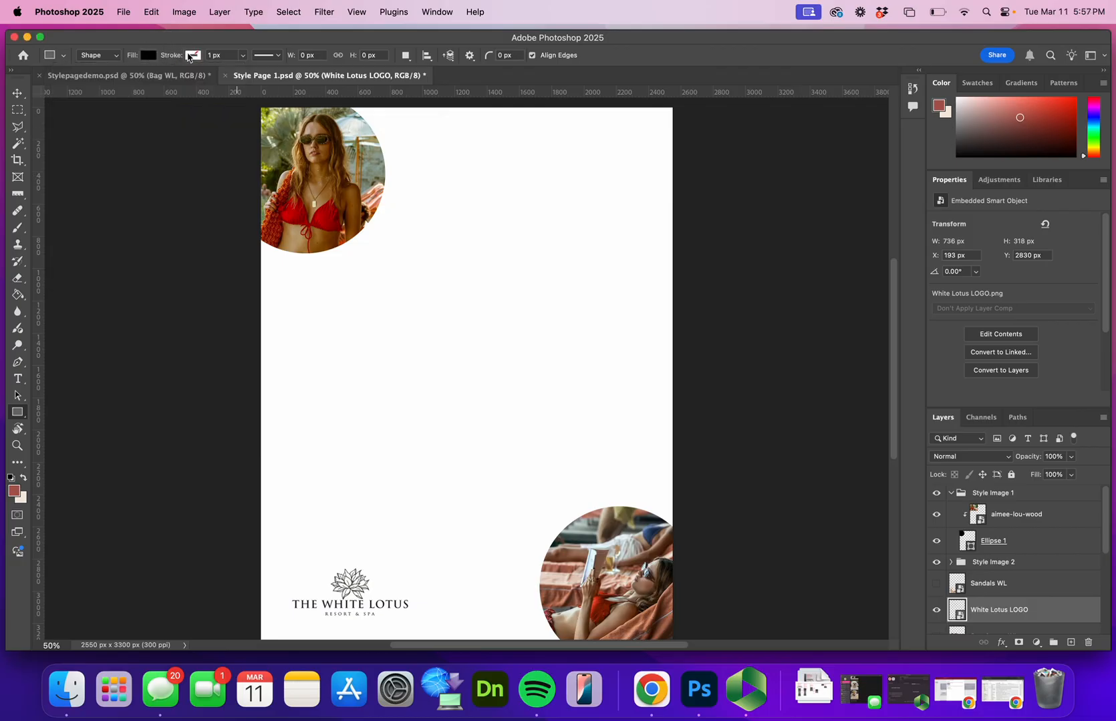
{"action": "left_click", "coordinate": [149, 56]}
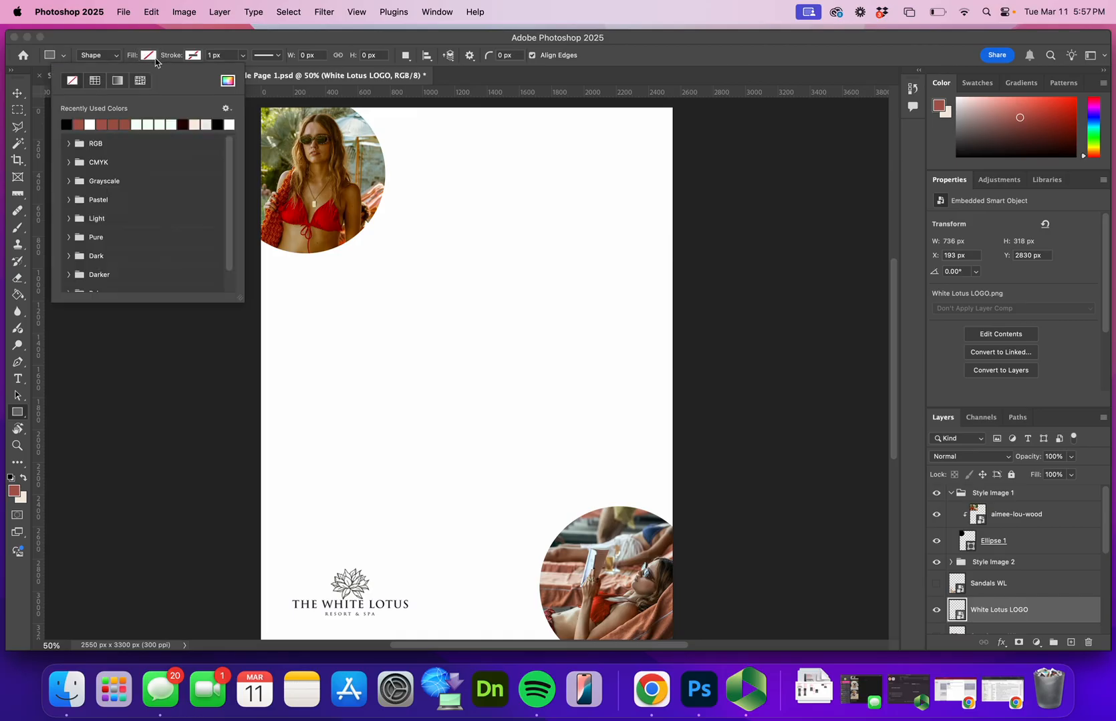
{"action": "left_click", "coordinate": [72, 81]}
Set the Rectangle tool's stroke to black with a width of 10 px
{"action": "left_click", "coordinate": [193, 55]}
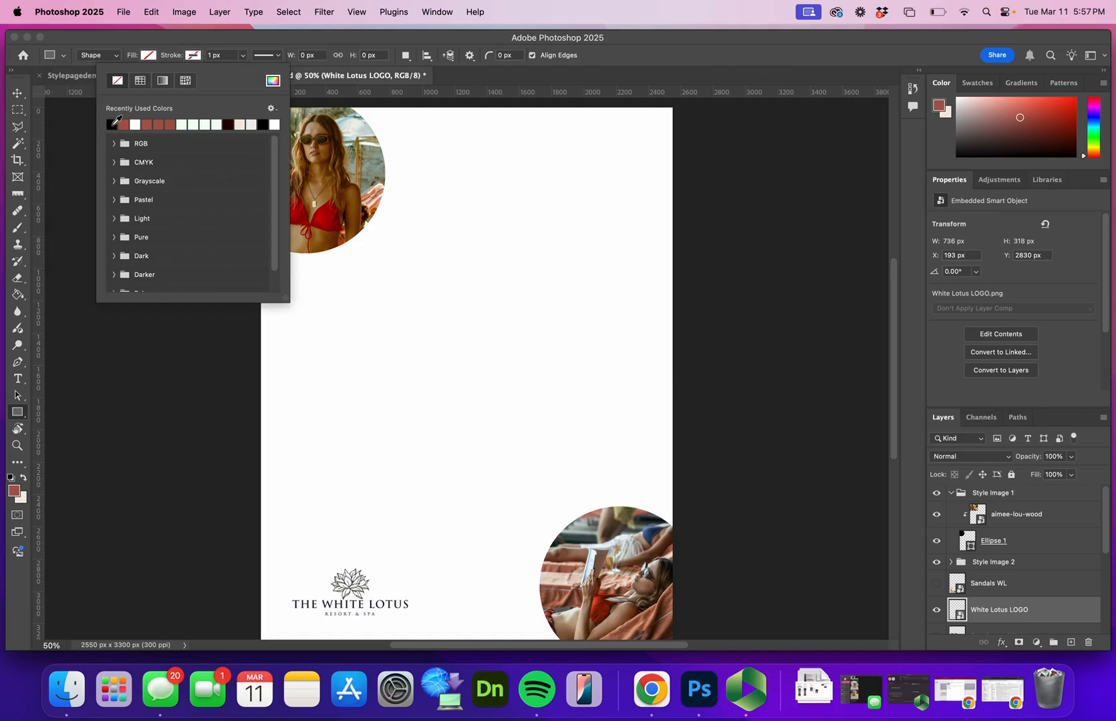
{"action": "left_click", "coordinate": [113, 124]}
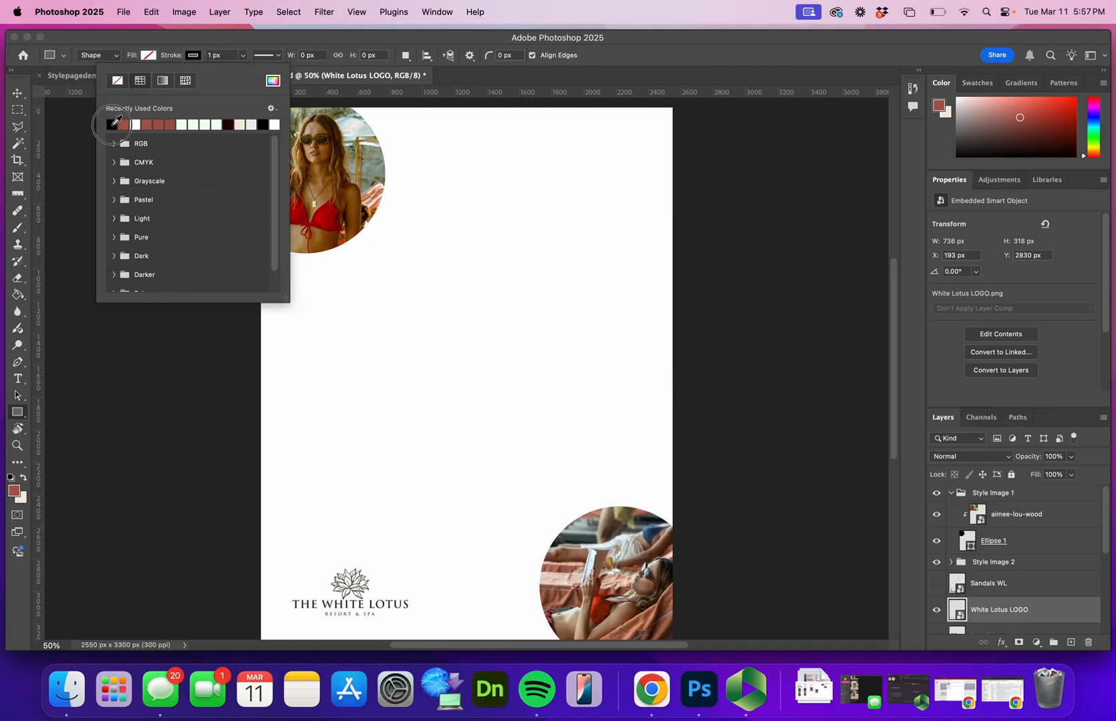
{"action": "left_click", "coordinate": [240, 58]}
{"action": "left_click", "coordinate": [241, 58]}
{"action": "left_click_drag", "start_coordinate": [243, 71], "coordinate": [227, 59]}
{"action": "type", "text": "1"}
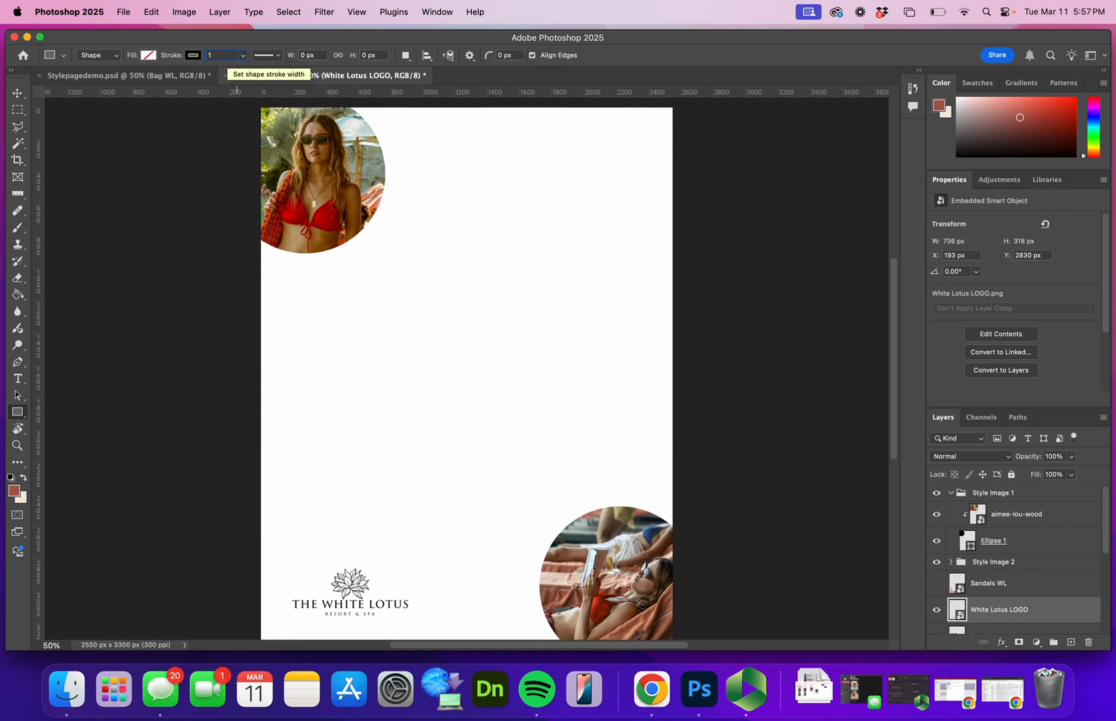
{"action": "type", "text": "0px"}
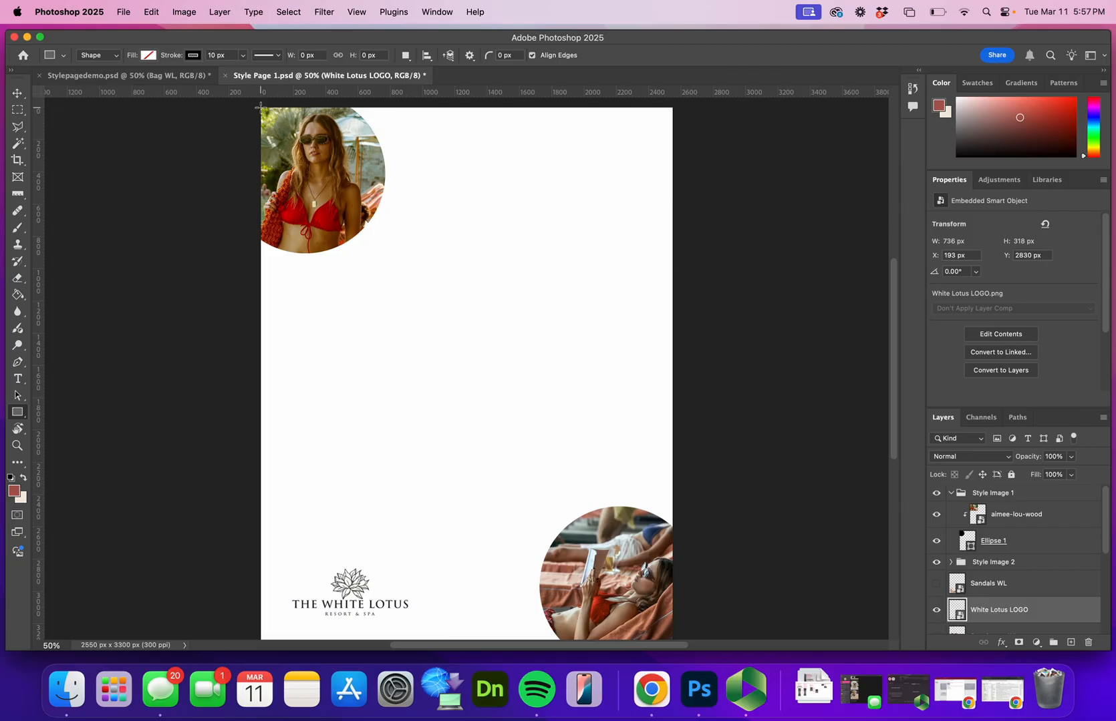
Draw an outlined rectangle over the whole page and set its size to 8 in wide by 10.5 in high
{"action": "left_click_drag", "start_coordinate": [261, 106], "coordinate": [673, 570]}
{"action": "left_click", "coordinate": [312, 54]}
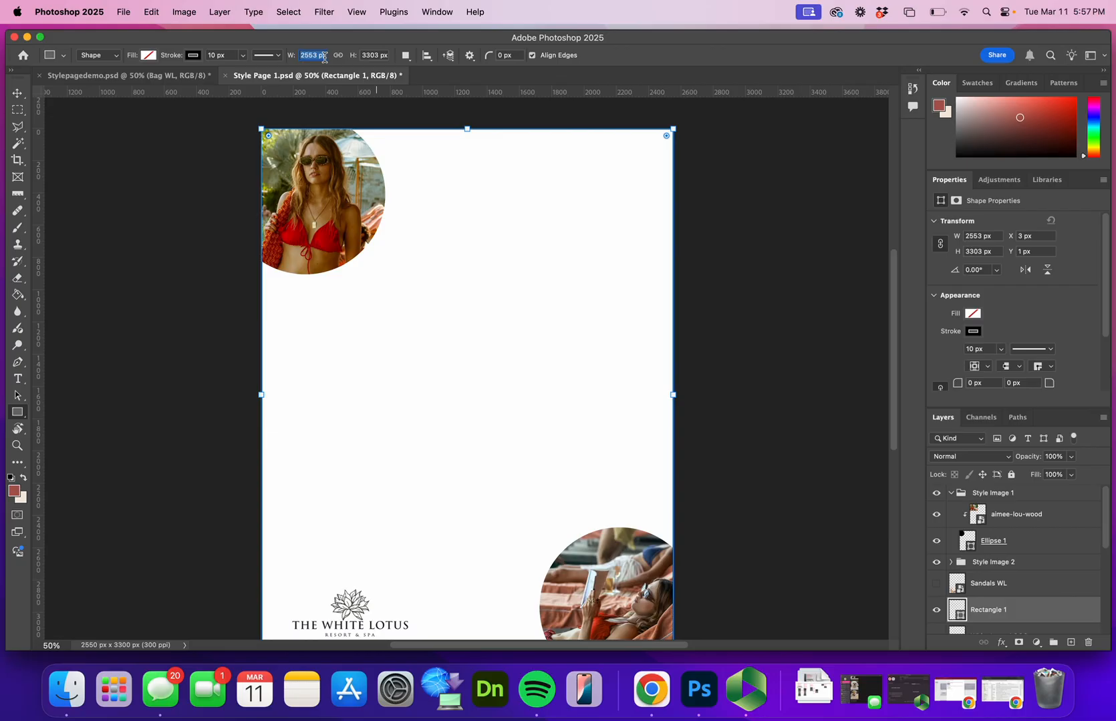
{"action": "type", "text": "8"}
{"action": "key", "text": "Tab"}
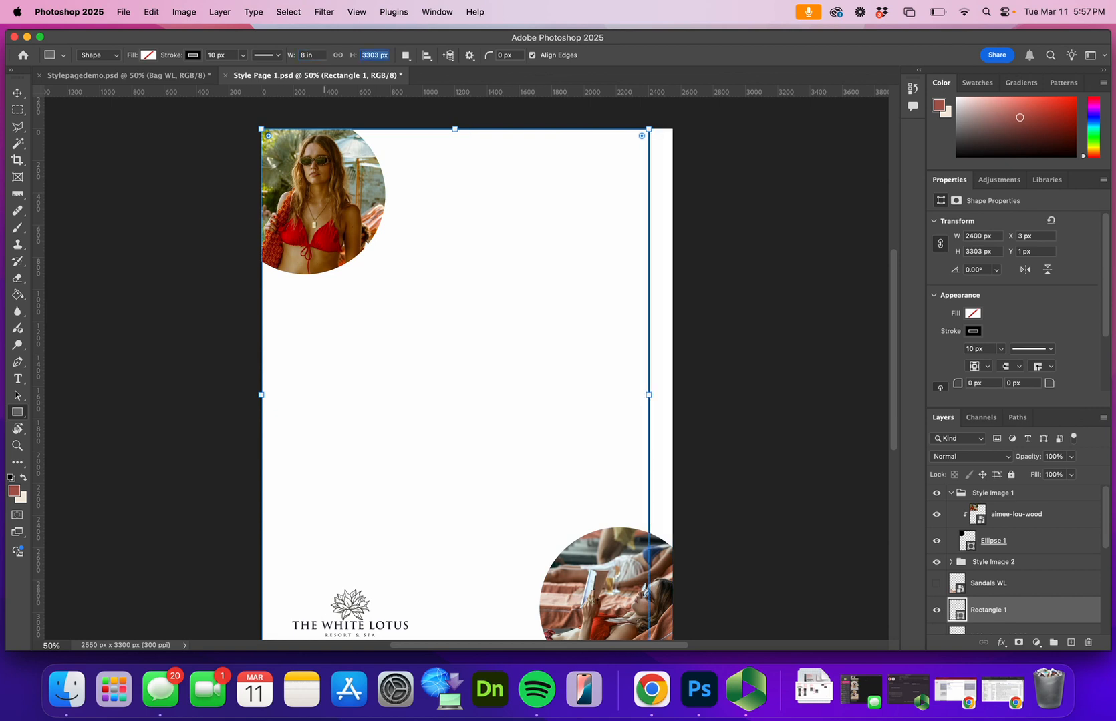
{"action": "type", "text": "10.5"}
{"action": "key", "text": "Return"}
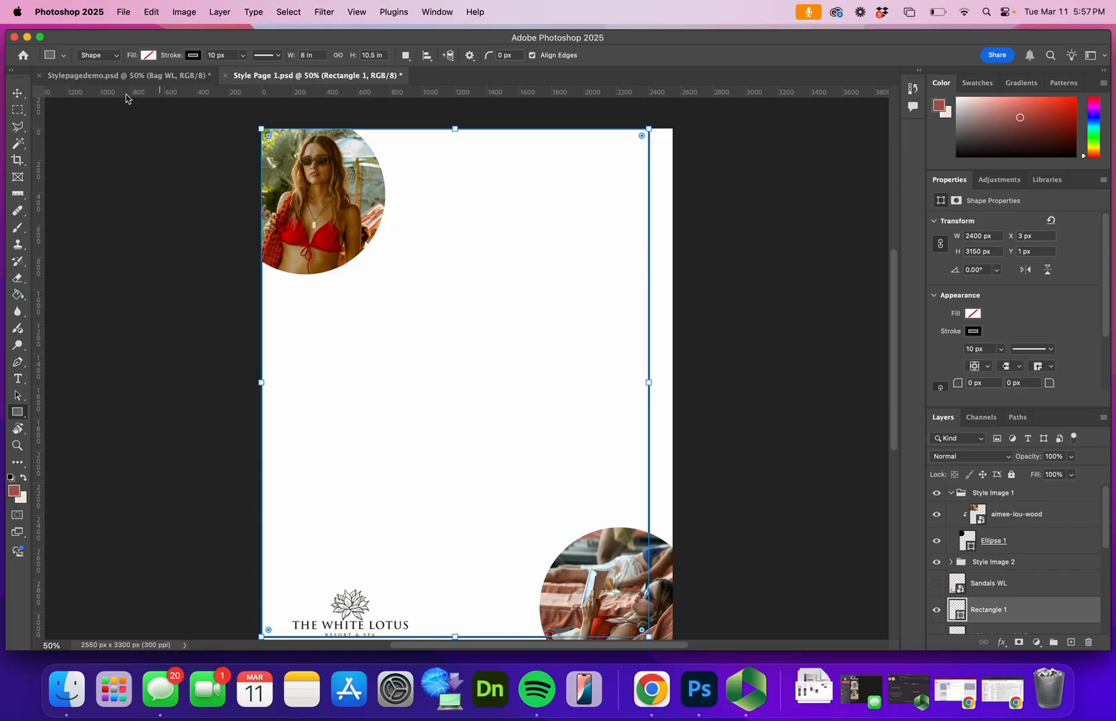
Move the rectangle border inward to about X 70 px, Y 70 px so it sits evenly inside the page edges
{"action": "left_click", "coordinate": [17, 93]}
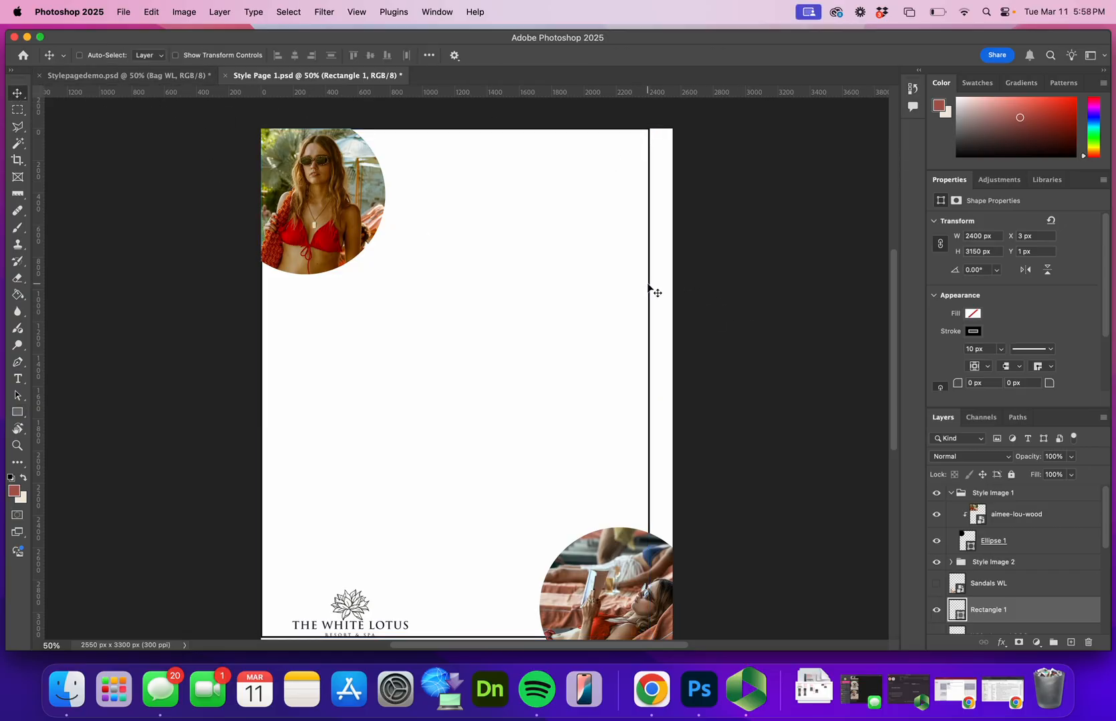
{"action": "left_click_drag", "start_coordinate": [653, 293], "coordinate": [666, 303]}
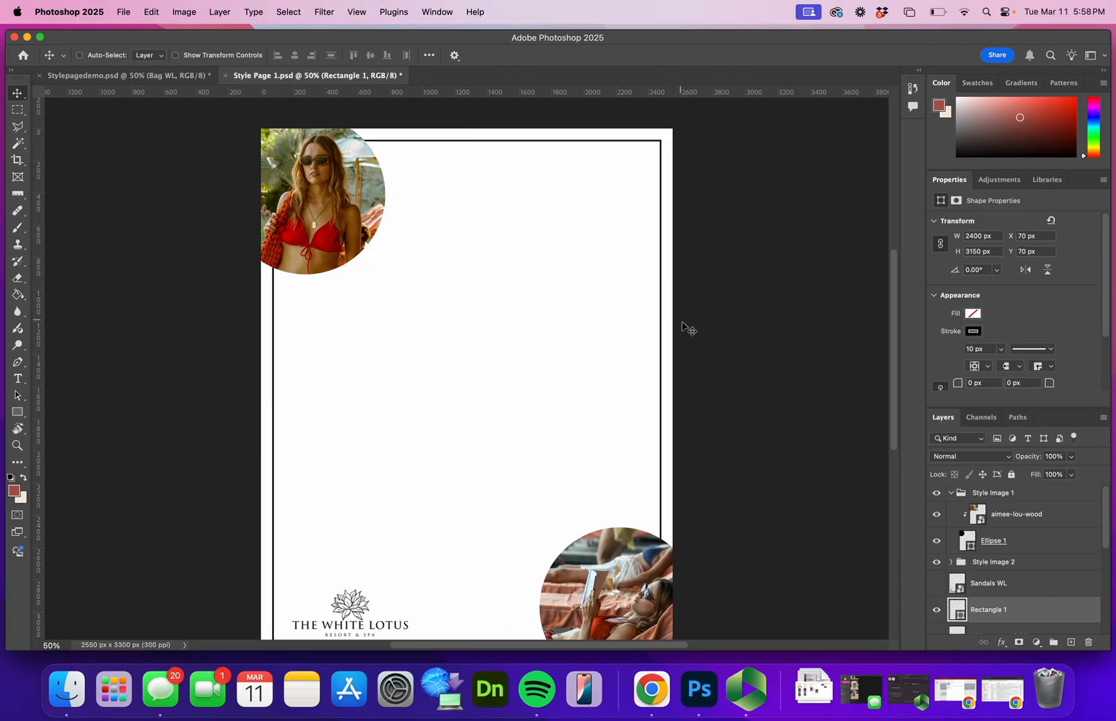
{"action": "scroll", "coordinate": [683, 329], "scroll_direction": "down", "scroll_amount": 2}
{"action": "scroll", "coordinate": [680, 323], "scroll_direction": "up", "scroll_amount": 2}
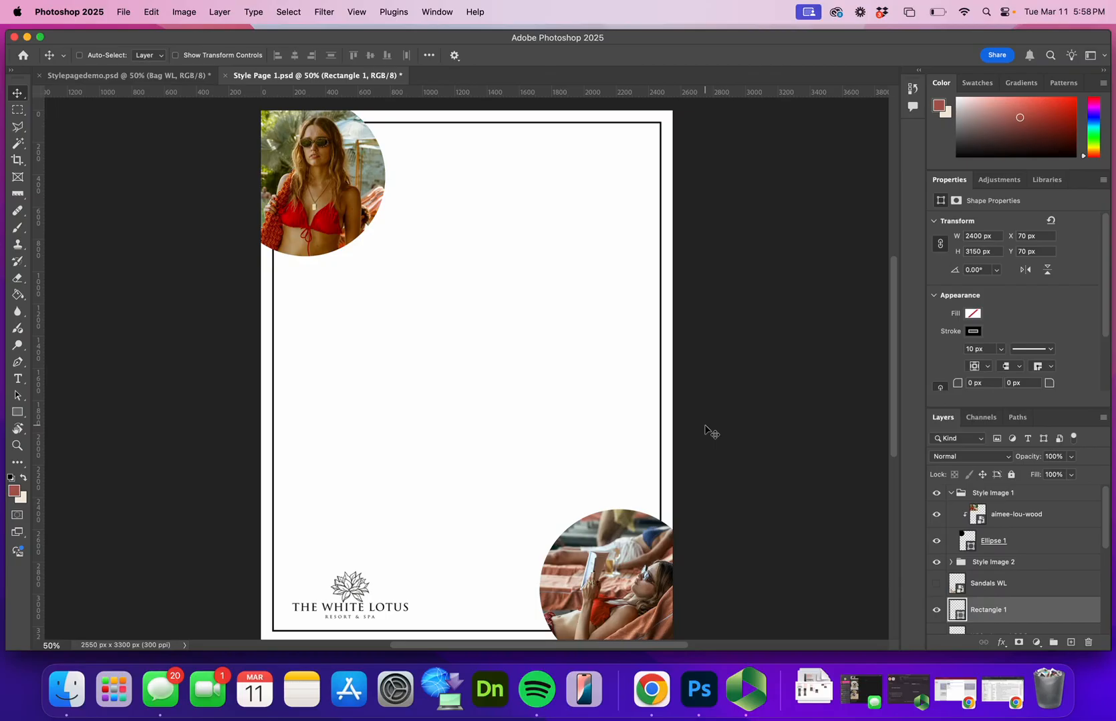
Bring the Rectangle 1 layer to the top of the layer stack, above Style Image 1, and lock it
{"action": "scroll", "coordinate": [1050, 567], "scroll_direction": "down", "scroll_amount": 3}
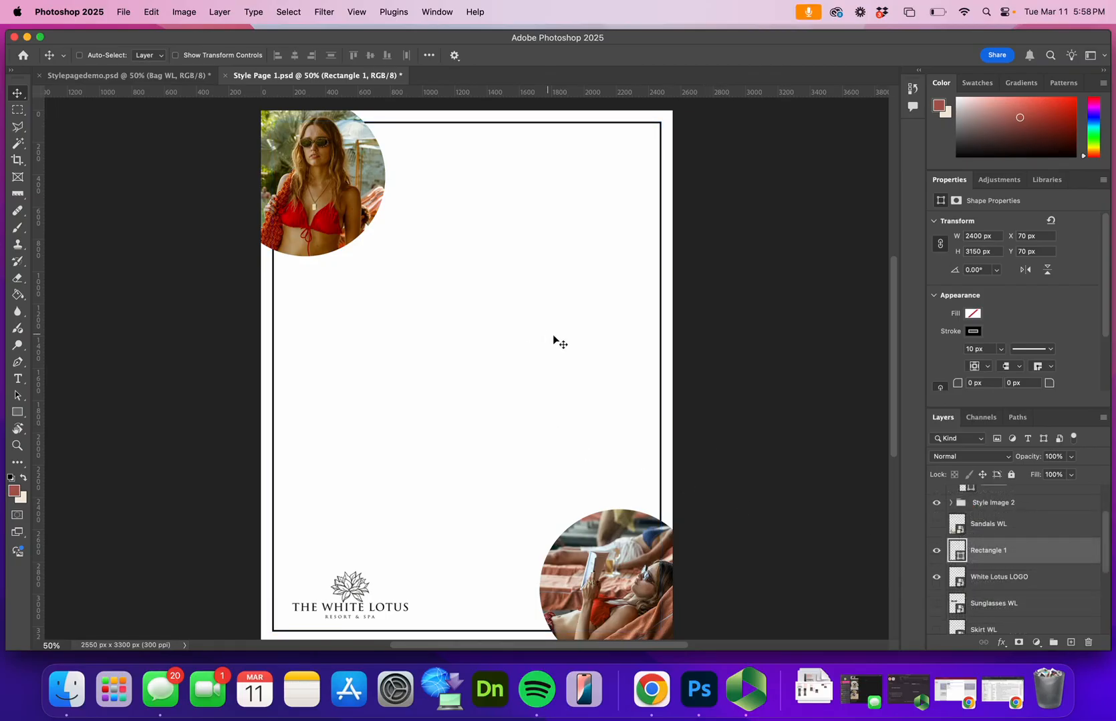
{"action": "mouse_move", "coordinate": [1036, 546]}
{"action": "left_mouse_down"}
{"action": "mouse_move", "coordinate": [986, 549]}
{"action": "mouse_move", "coordinate": [978, 487]}
{"action": "left_mouse_up"}
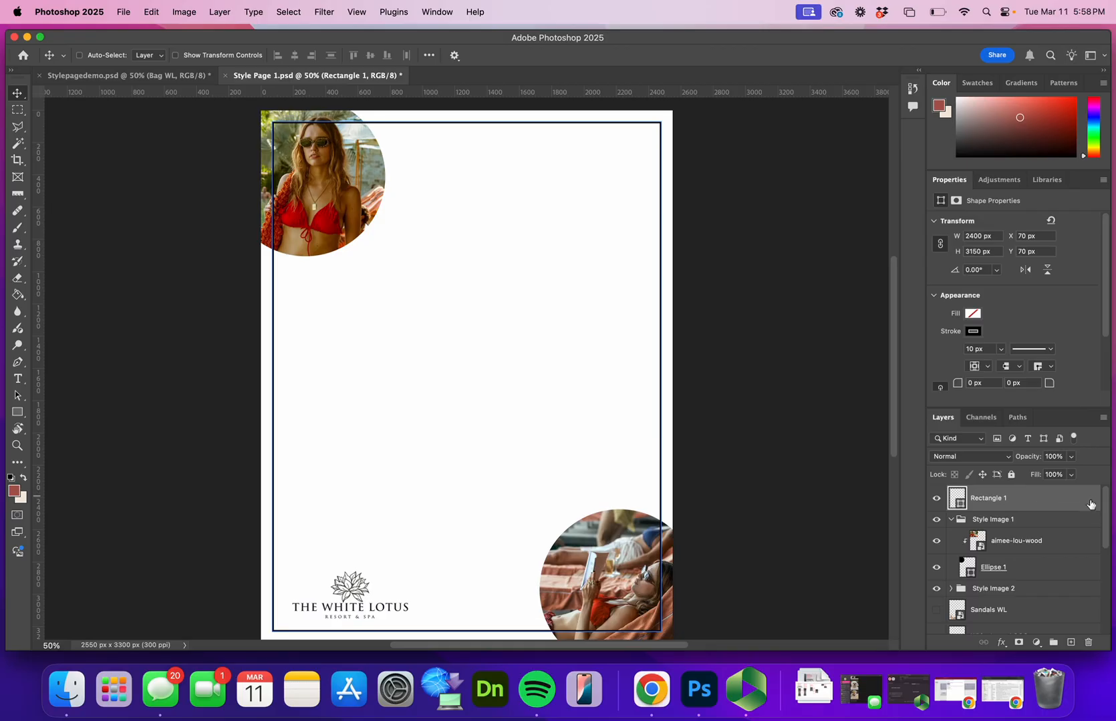
{"action": "left_click", "coordinate": [1011, 475]}
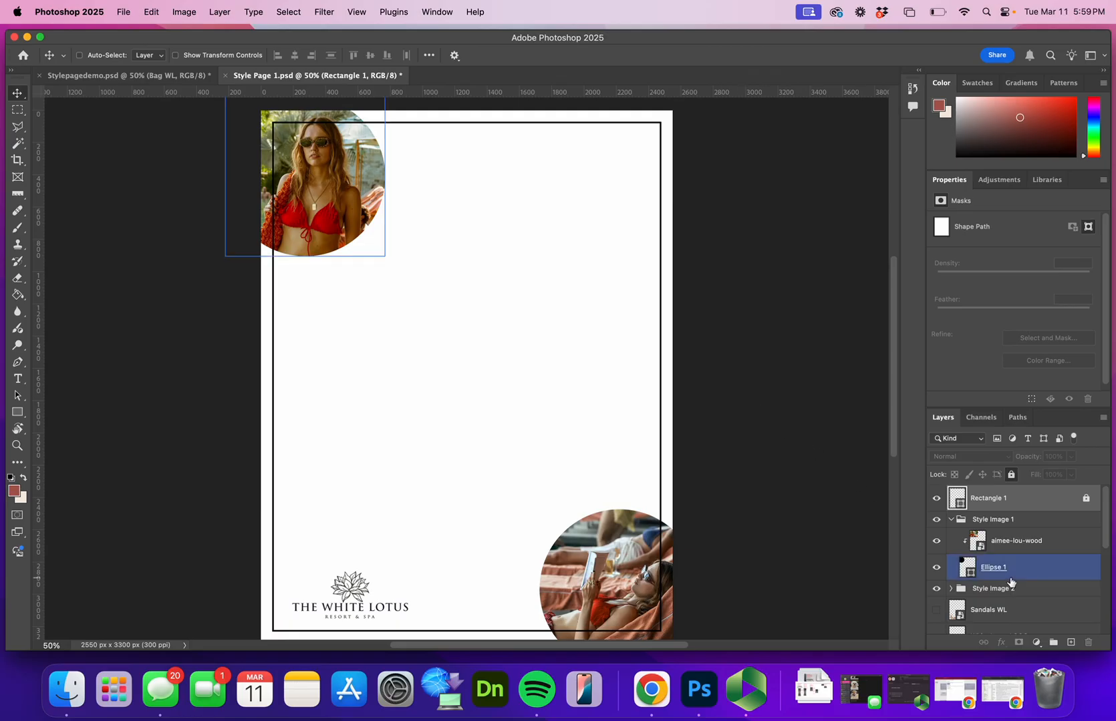
Make the hidden Sandals, Sunglasses, Skirt, Necklace, Earrings, Bag and Bikini WL layers visible
{"action": "scroll", "coordinate": [1008, 579], "scroll_direction": "down", "scroll_amount": 1}
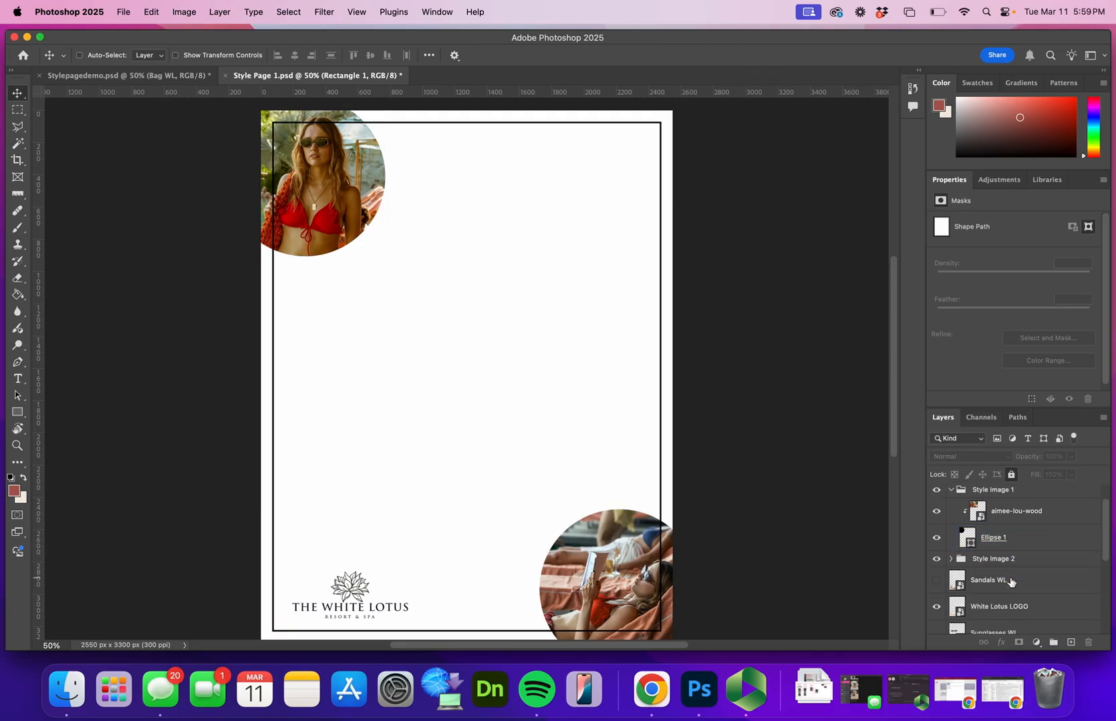
{"action": "left_click", "coordinate": [936, 581]}
{"action": "scroll", "coordinate": [953, 590], "scroll_direction": "down", "scroll_amount": 1}
{"action": "left_click", "coordinate": [936, 603]}
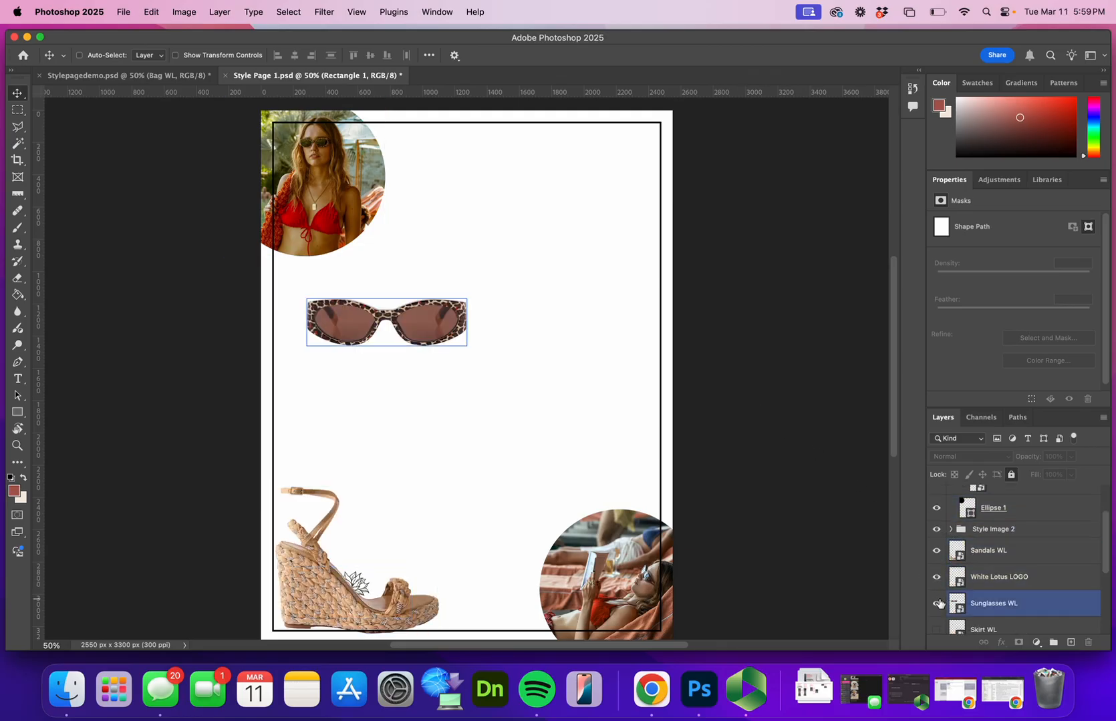
{"action": "scroll", "coordinate": [939, 603], "scroll_direction": "down", "scroll_amount": 1}
{"action": "left_click", "coordinate": [936, 601]}
{"action": "scroll", "coordinate": [941, 606], "scroll_direction": "down", "scroll_amount": 1}
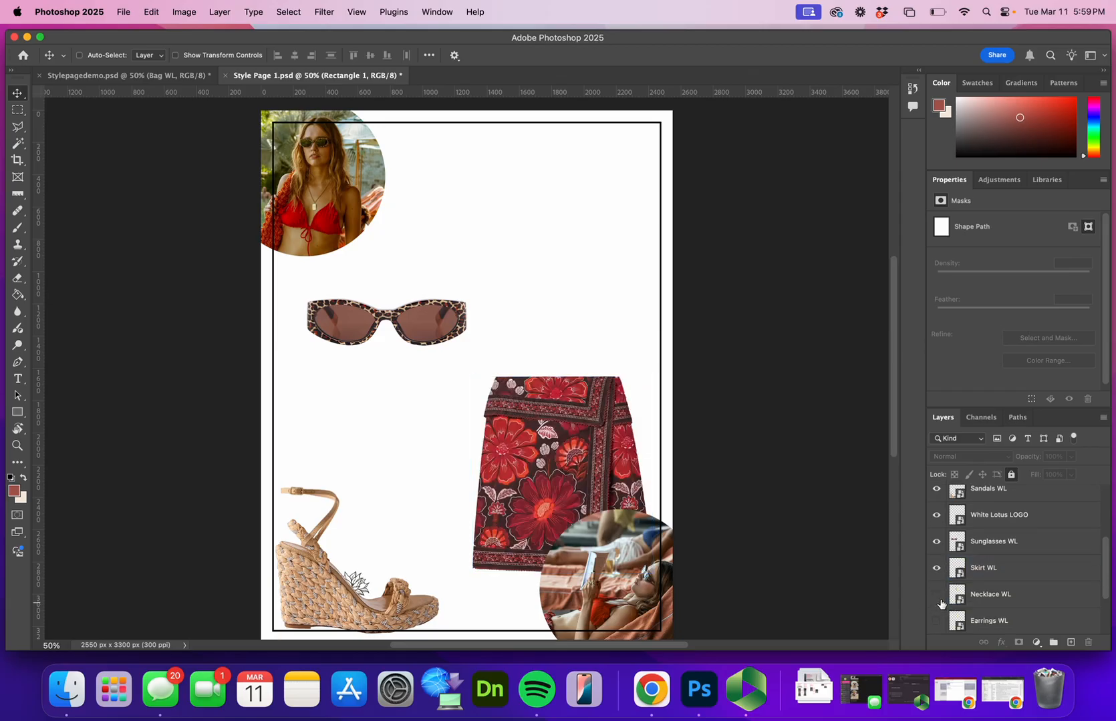
{"action": "left_click", "coordinate": [936, 601]}
{"action": "scroll", "coordinate": [943, 609], "scroll_direction": "down", "scroll_amount": 1}
{"action": "left_click", "coordinate": [937, 593]}
{"action": "scroll", "coordinate": [938, 597], "scroll_direction": "down", "scroll_amount": 2}
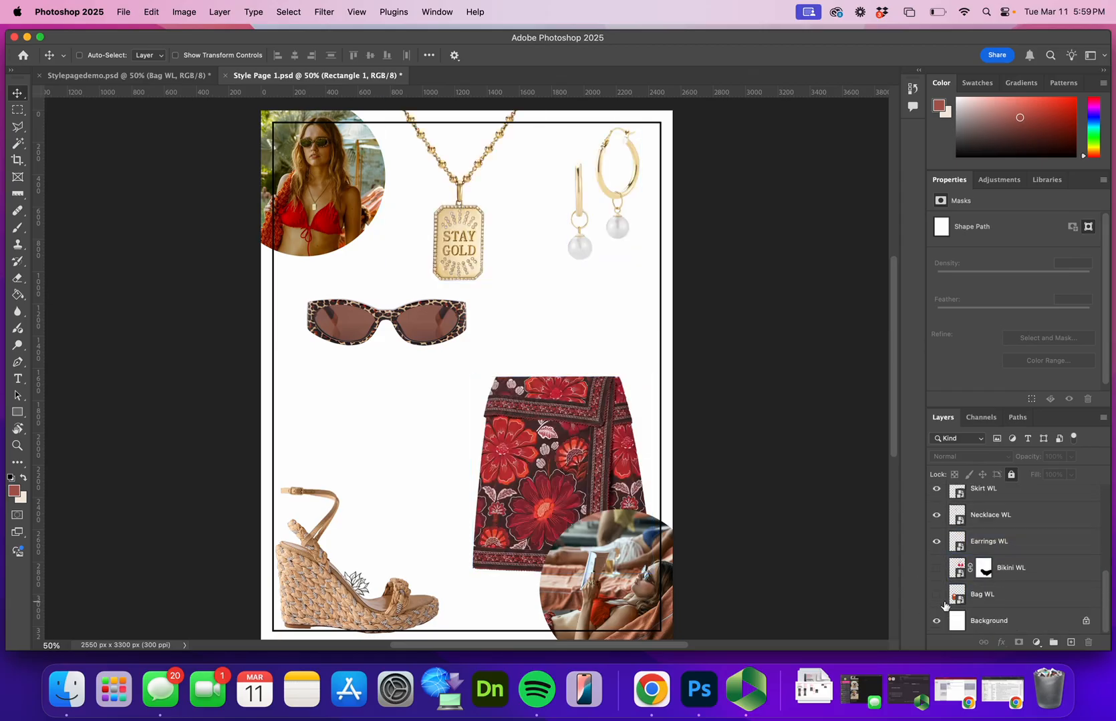
{"action": "left_click", "coordinate": [937, 597]}
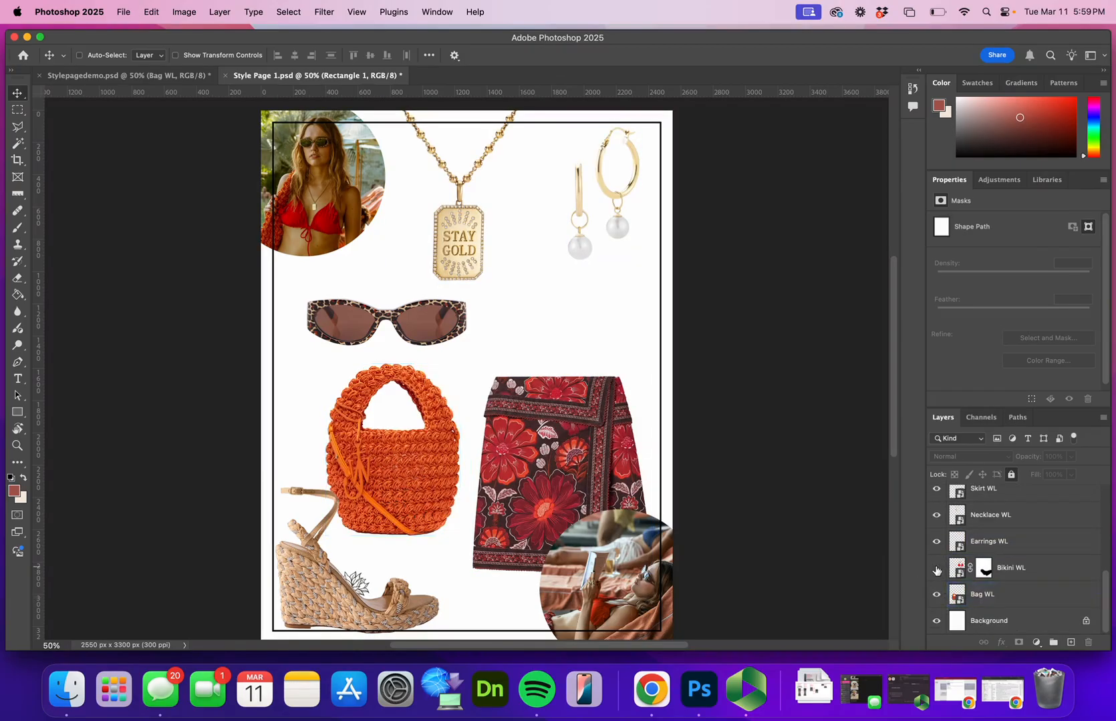
{"action": "left_click", "coordinate": [937, 567]}
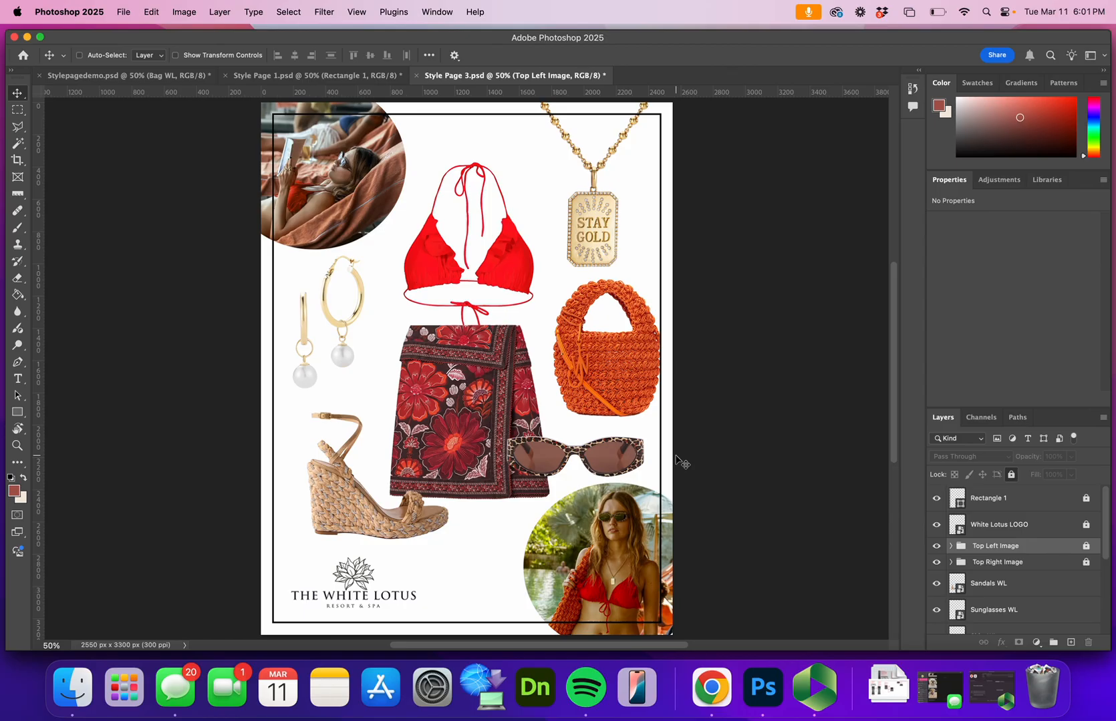
Switch to Adobe Fonts in Chrome and search for the font "trajan"
{"action": "left_click", "coordinate": [703, 690]}
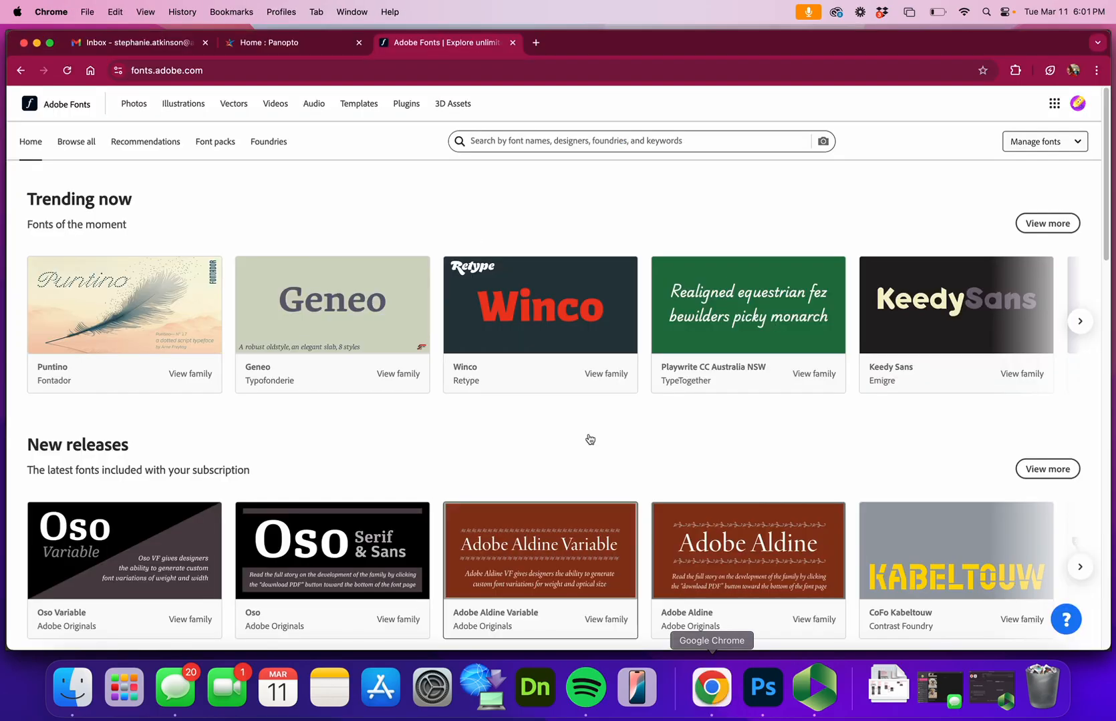
{"action": "left_click", "coordinate": [491, 139]}
{"action": "type", "text": "t"}
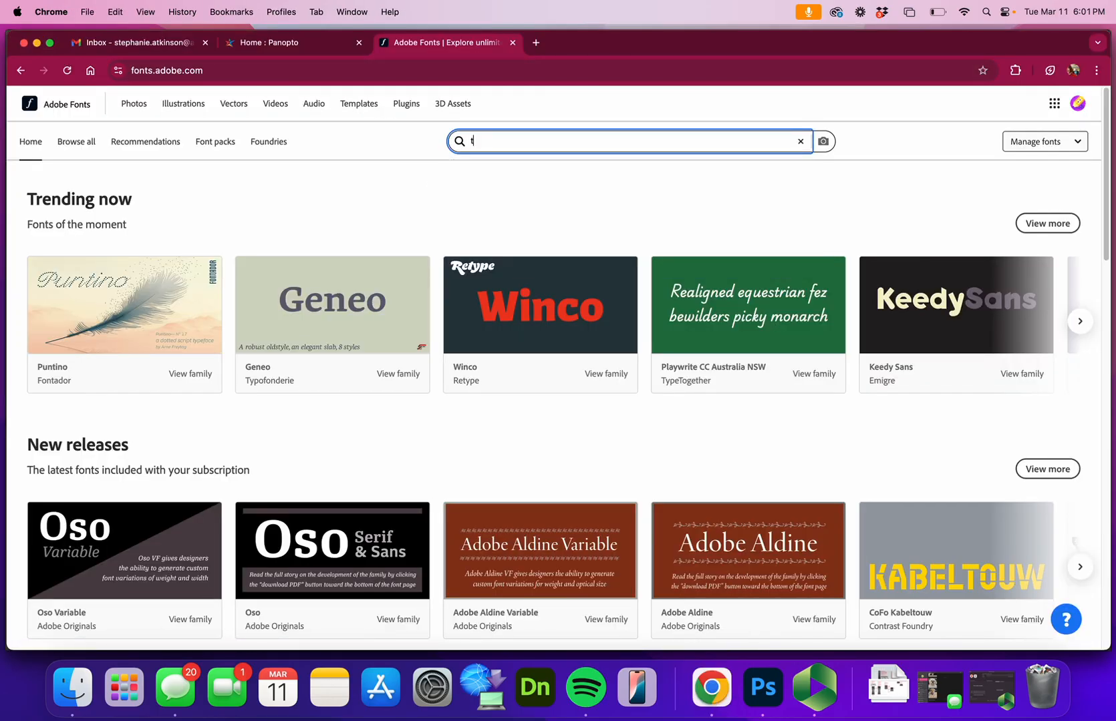
{"action": "type", "text": "rajan"}
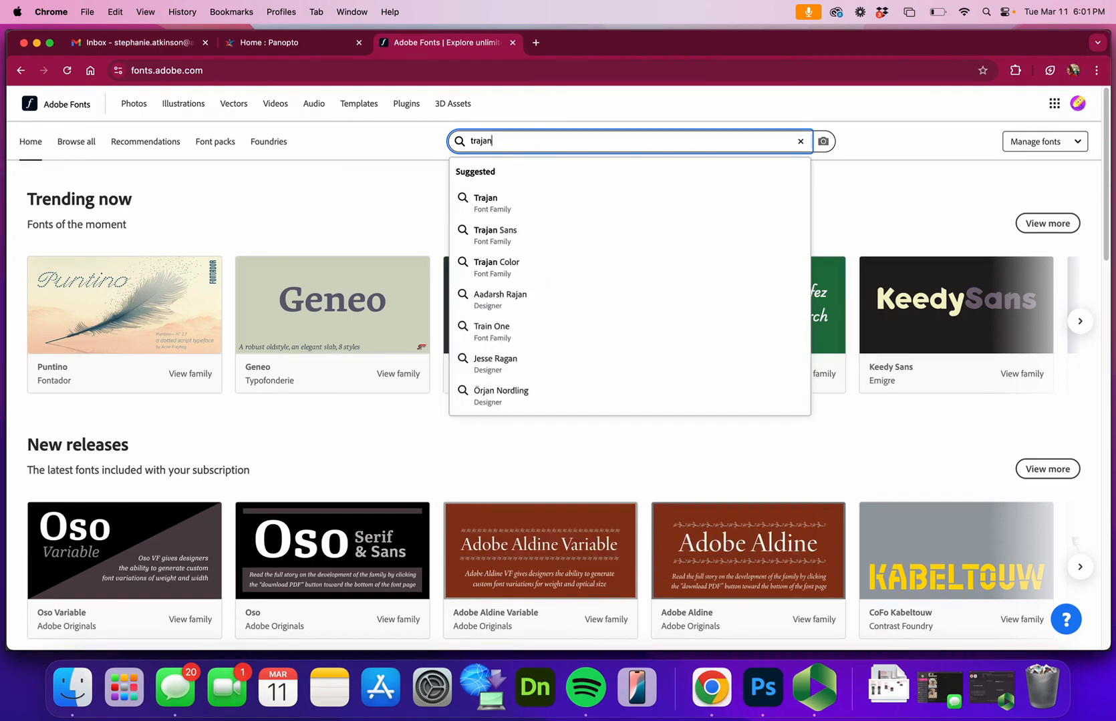
{"action": "key", "text": "Return"}
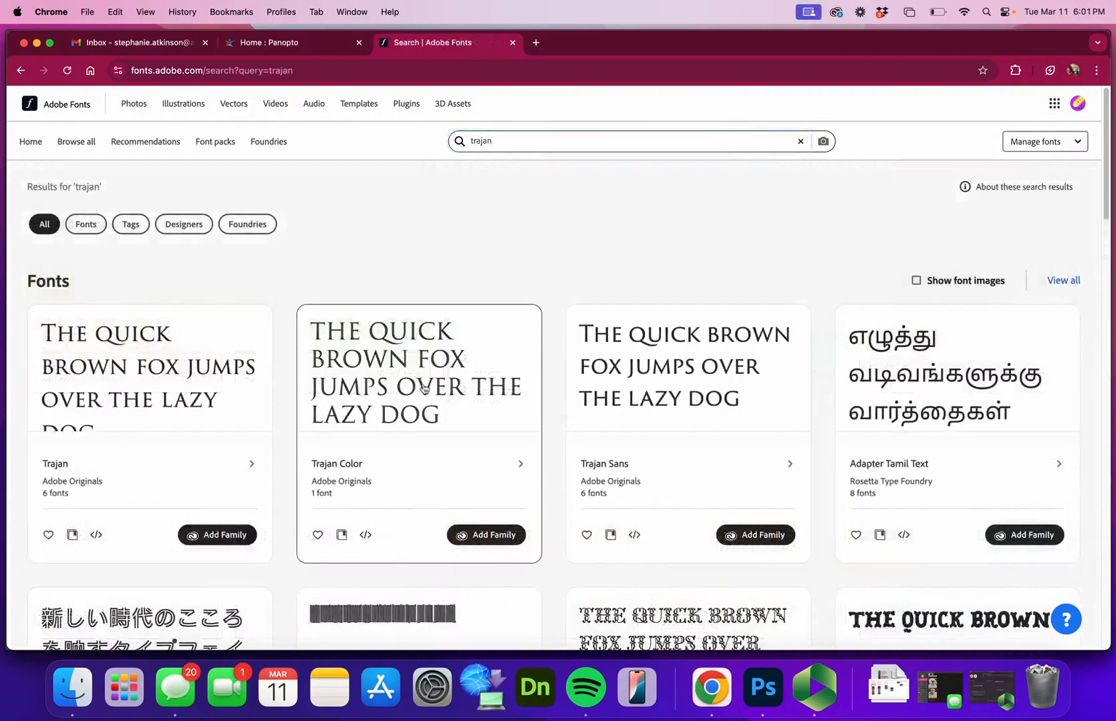
Open the Trajan family from the search results and review its font styles and which are already added
{"action": "scroll", "coordinate": [449, 382], "scroll_direction": "down", "scroll_amount": 1}
{"action": "scroll", "coordinate": [484, 465], "scroll_direction": "down", "scroll_amount": 1}
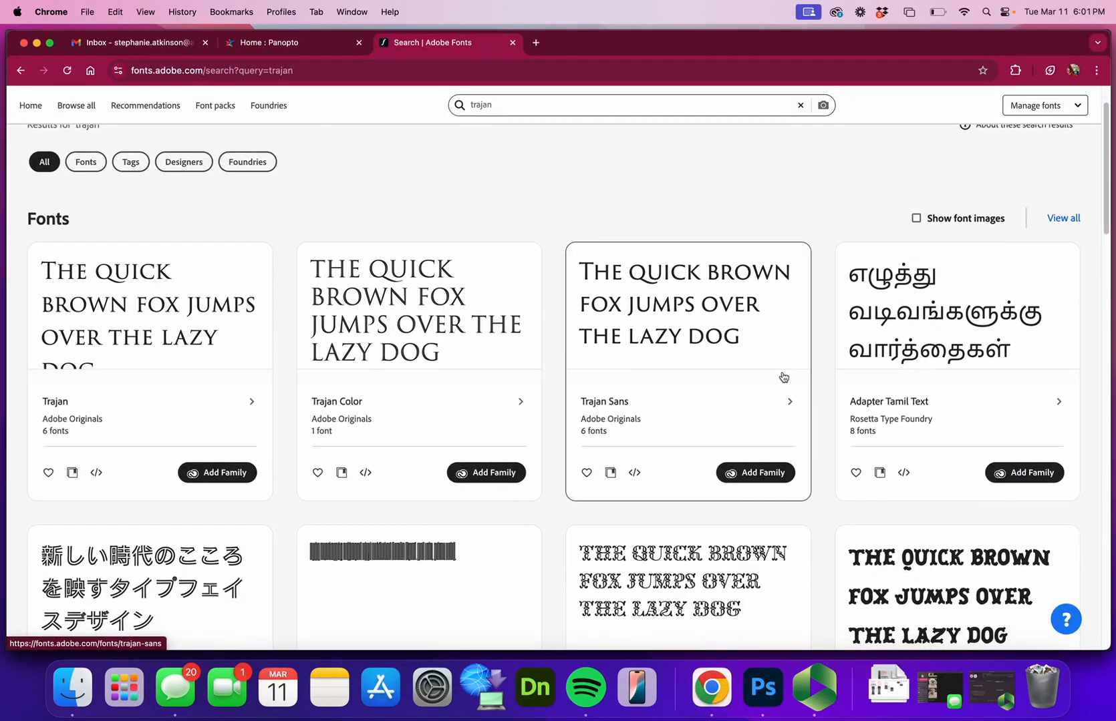
{"action": "left_click", "coordinate": [172, 353]}
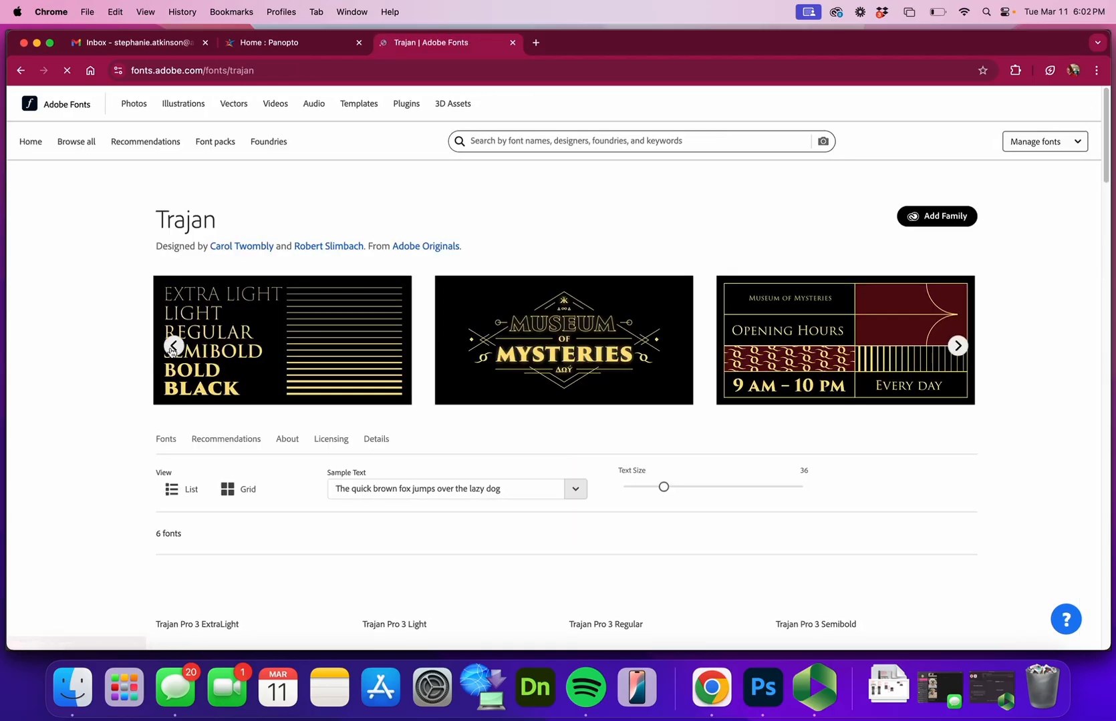
{"action": "scroll", "coordinate": [347, 417], "scroll_direction": "down", "scroll_amount": 1}
{"action": "scroll", "coordinate": [347, 416], "scroll_direction": "down", "scroll_amount": 5}
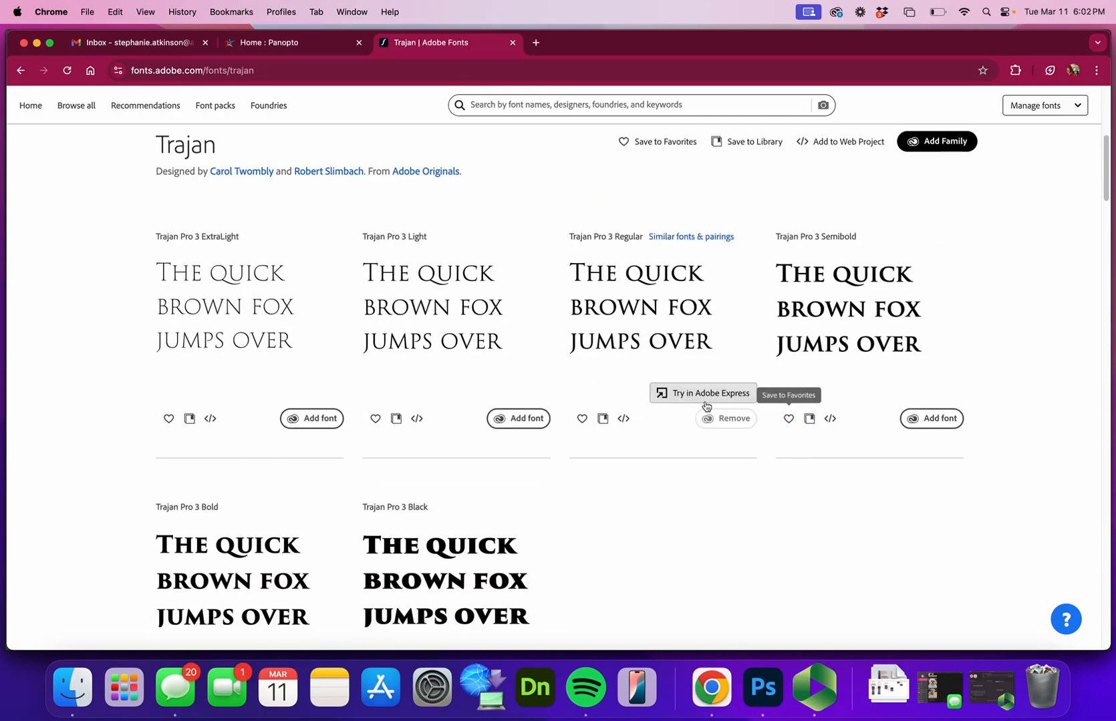
{"action": "scroll", "coordinate": [700, 406], "scroll_direction": "up", "scroll_amount": 4}
{"action": "scroll", "coordinate": [695, 409], "scroll_direction": "down", "scroll_amount": 5}
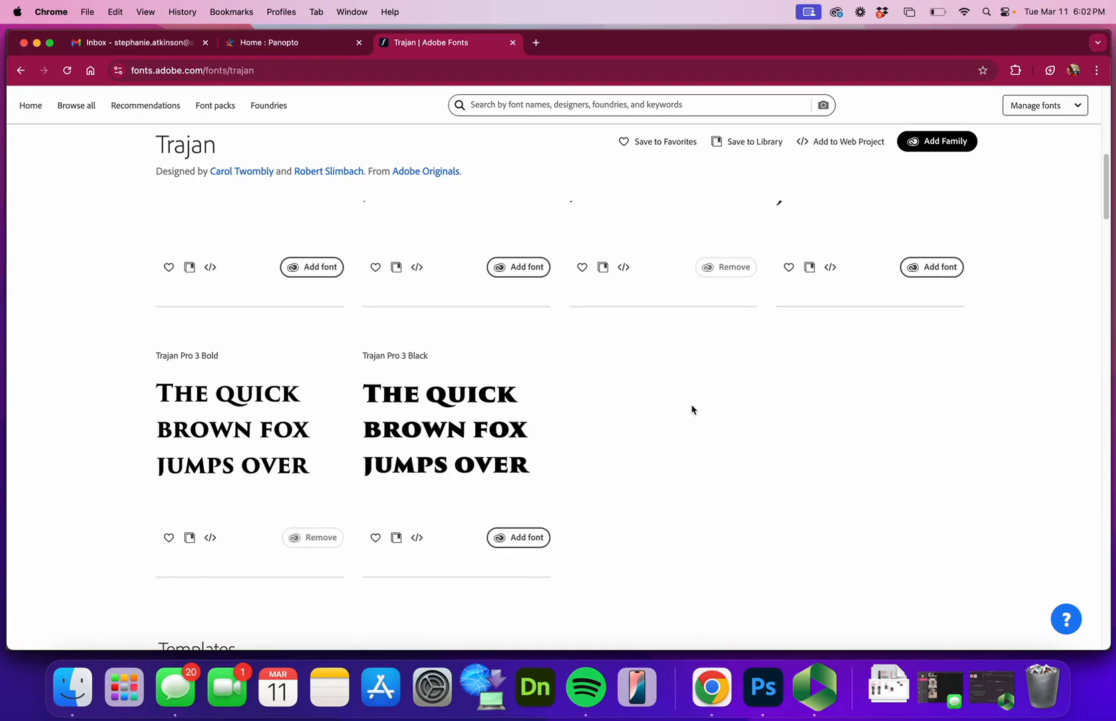
{"action": "scroll", "coordinate": [706, 475], "scroll_direction": "up", "scroll_amount": 1}
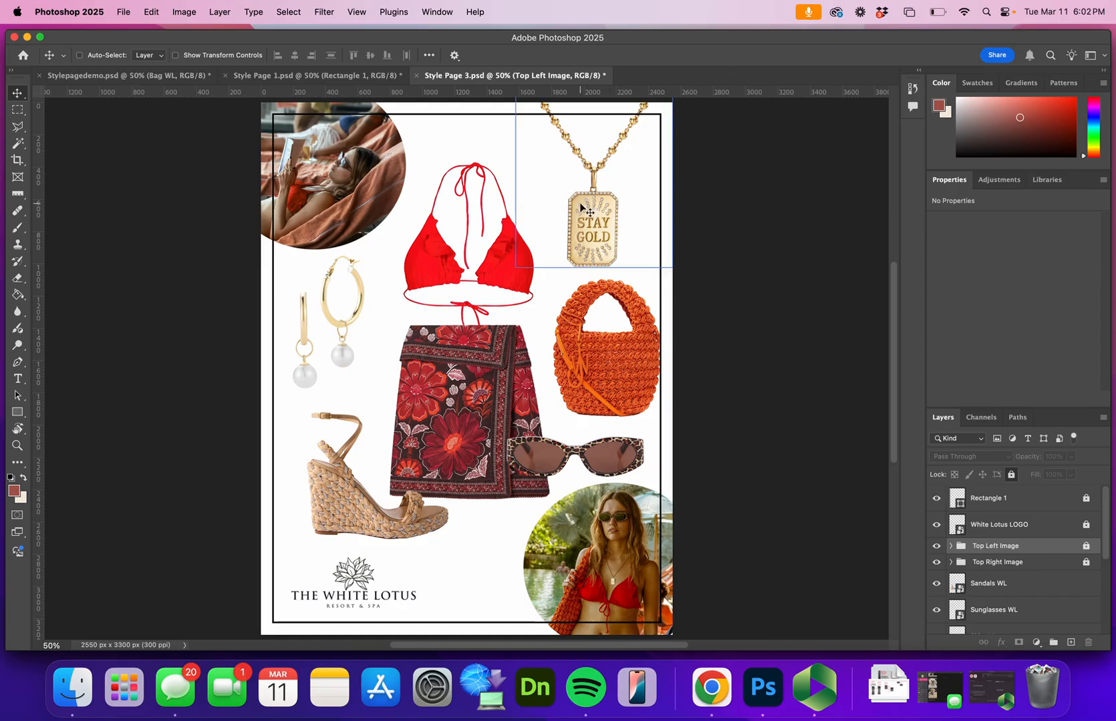
Add a text box above the bikini on Style Page 3 with the title "Beach Bohemian" in Trajan Pro 3 Regular
{"action": "left_click", "coordinate": [20, 383]}
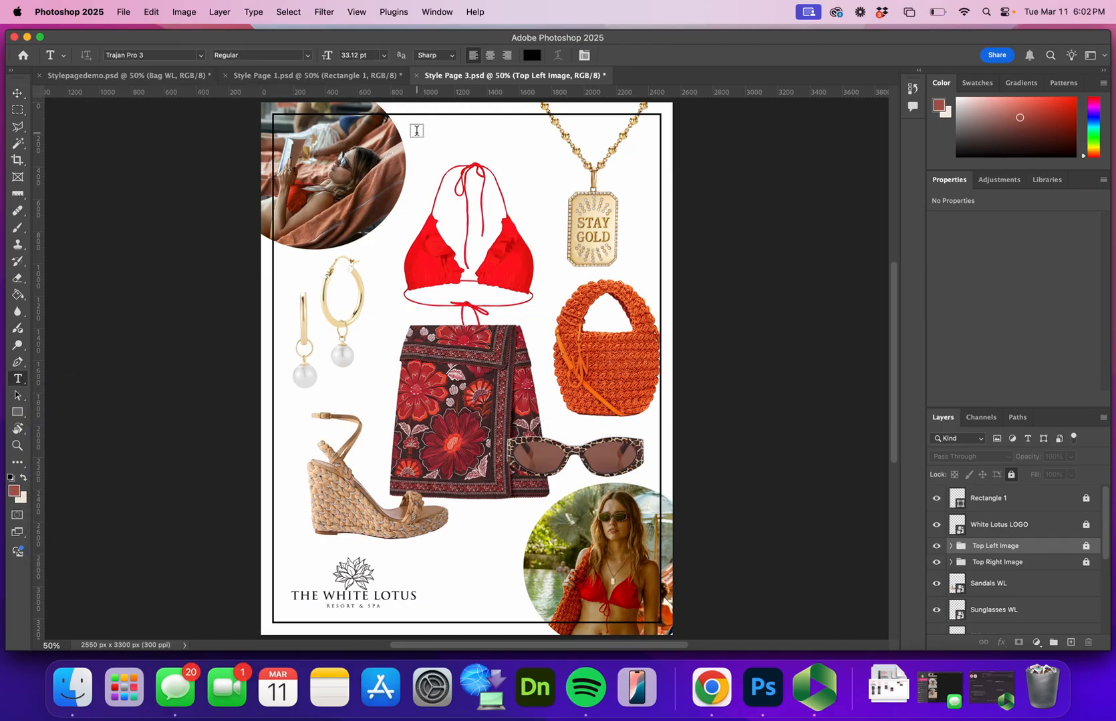
{"action": "left_click_drag", "start_coordinate": [419, 133], "coordinate": [605, 165]}
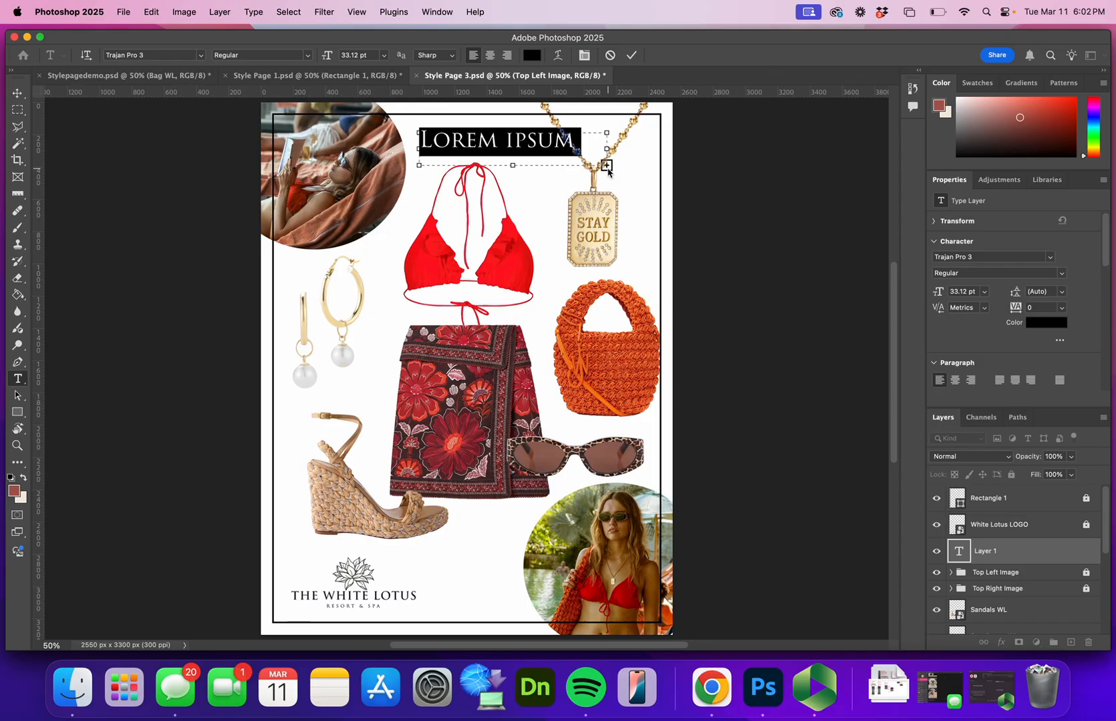
{"action": "type", "text": "Beach Bohe"}
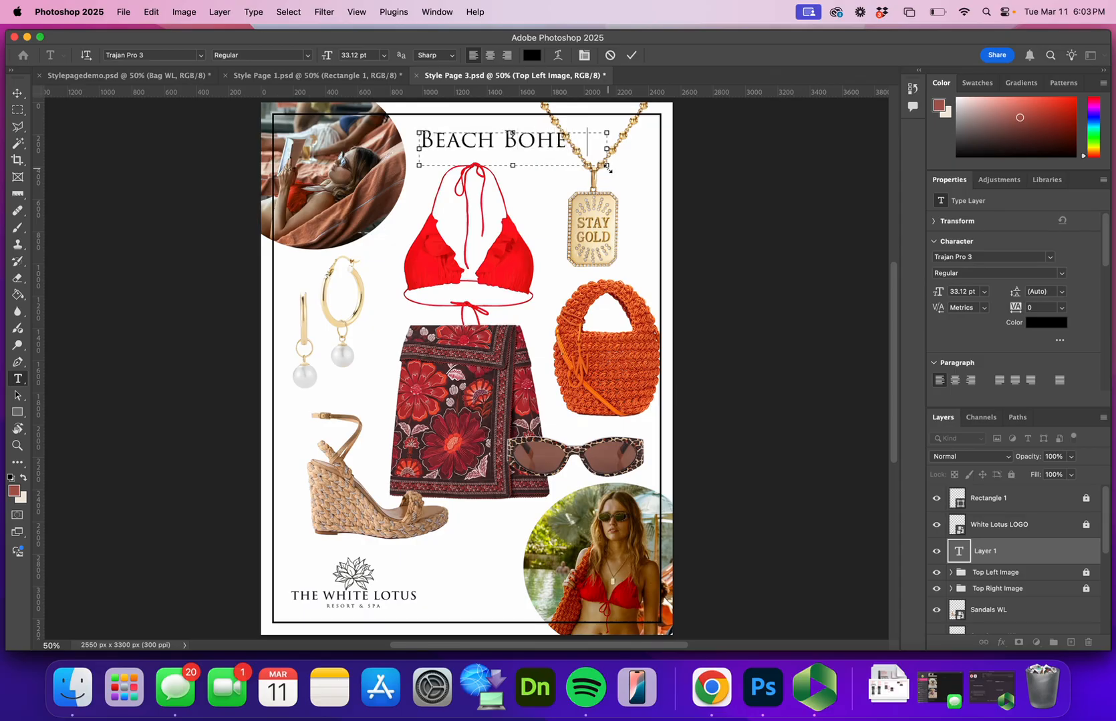
{"action": "type", "text": "mian"}
{"action": "left_click", "coordinate": [17, 93]}
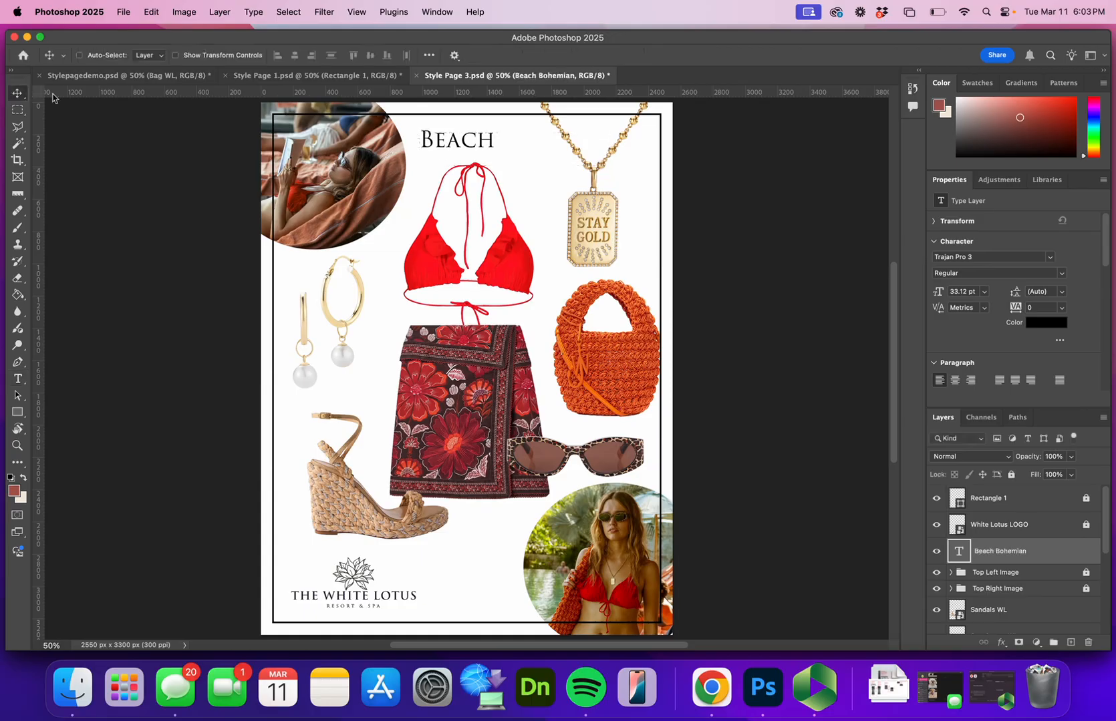
Reopen the title text for editing and widen its text box so "Beach Bohemian" fits on one line
{"action": "left_click", "coordinate": [480, 142]}
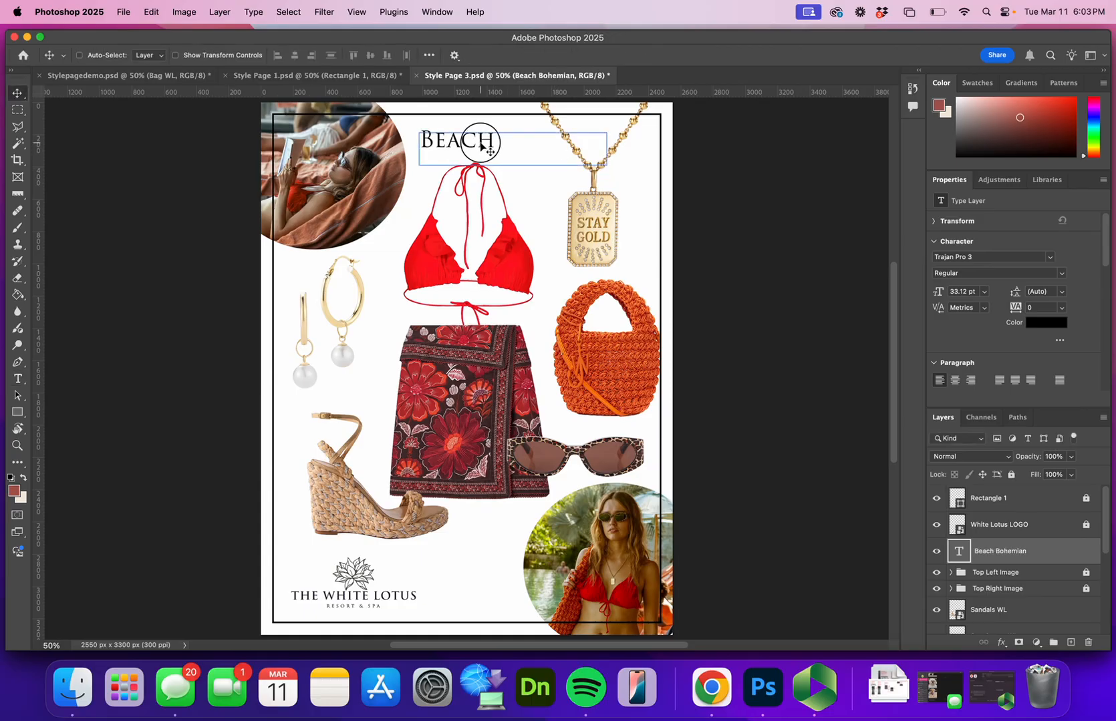
{"action": "double_click", "coordinate": [480, 143]}
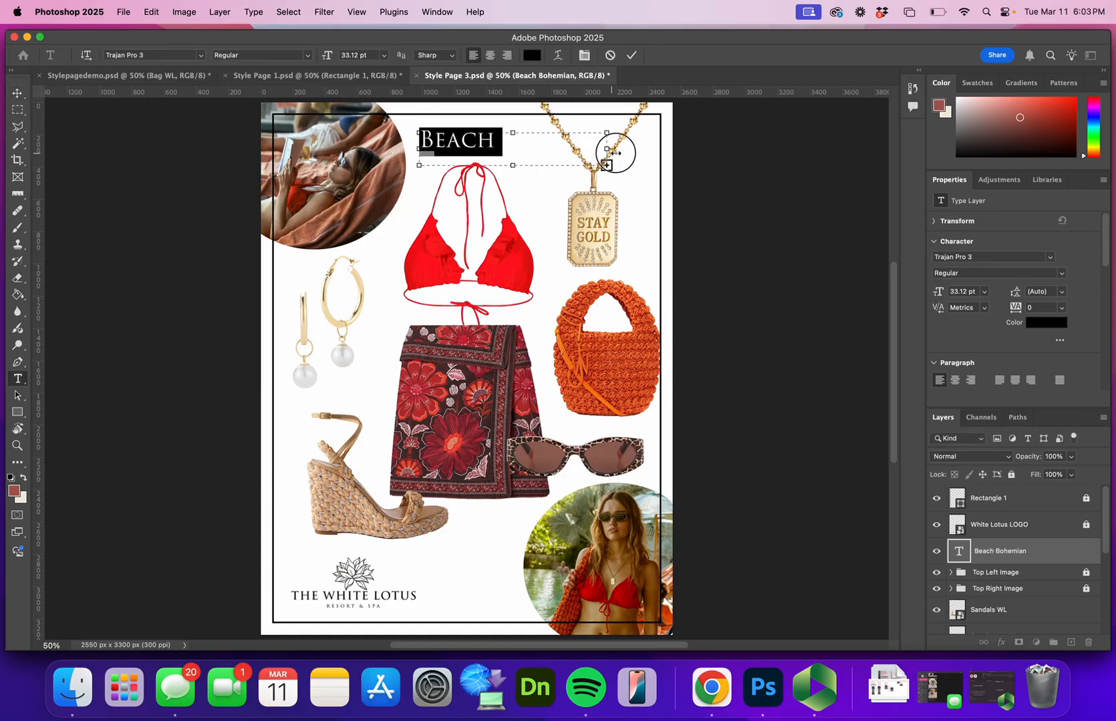
{"action": "left_click_drag", "start_coordinate": [614, 153], "coordinate": [647, 153]}
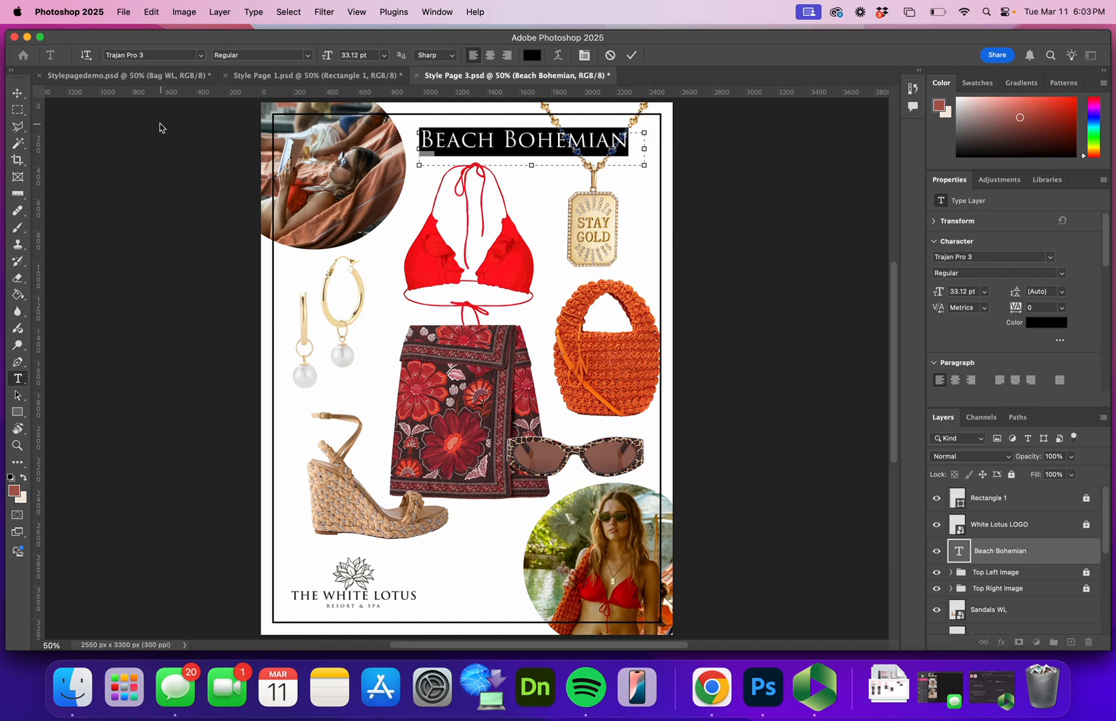
Preview other installed fonts on the "Beach Bohemian" title, then keep Trajan Pro 3 Regular and commit the text
{"action": "left_click", "coordinate": [201, 59]}
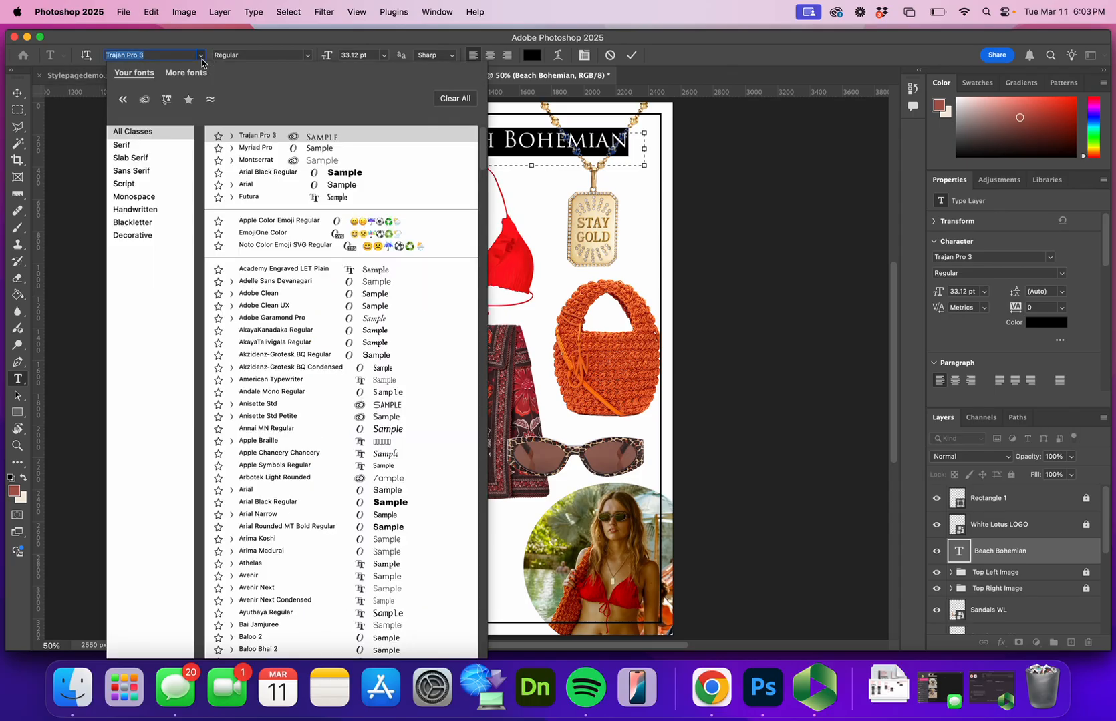
{"action": "left_click", "coordinate": [201, 59]}
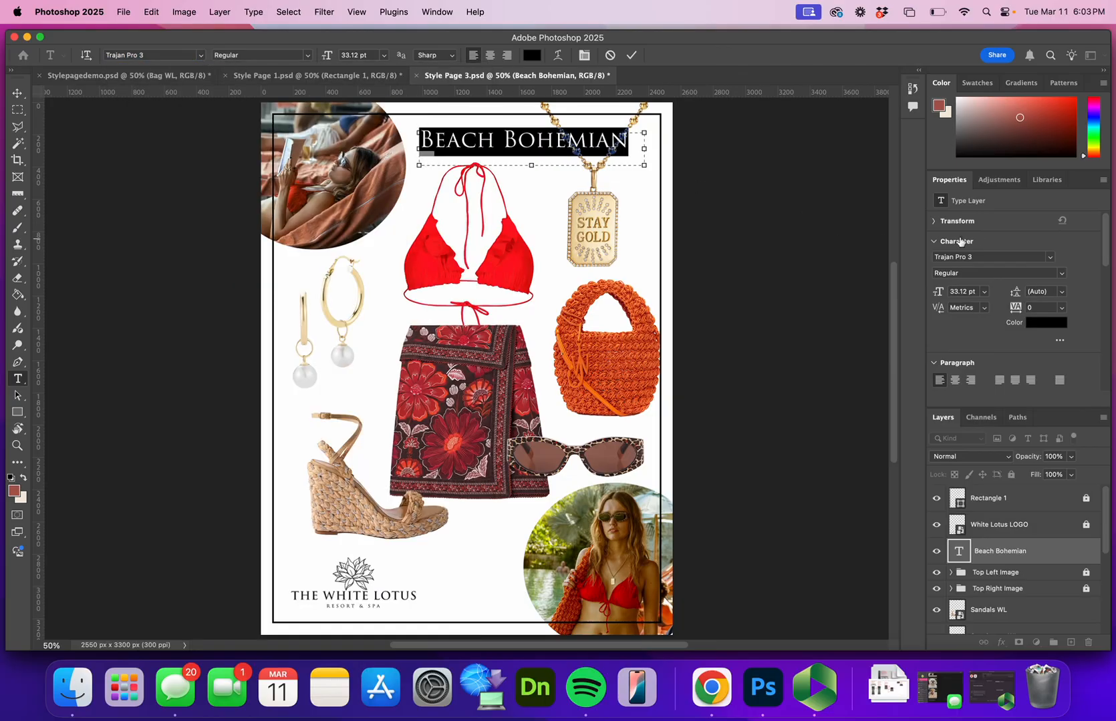
{"action": "left_click", "coordinate": [1009, 257]}
{"action": "left_click", "coordinate": [1050, 256]}
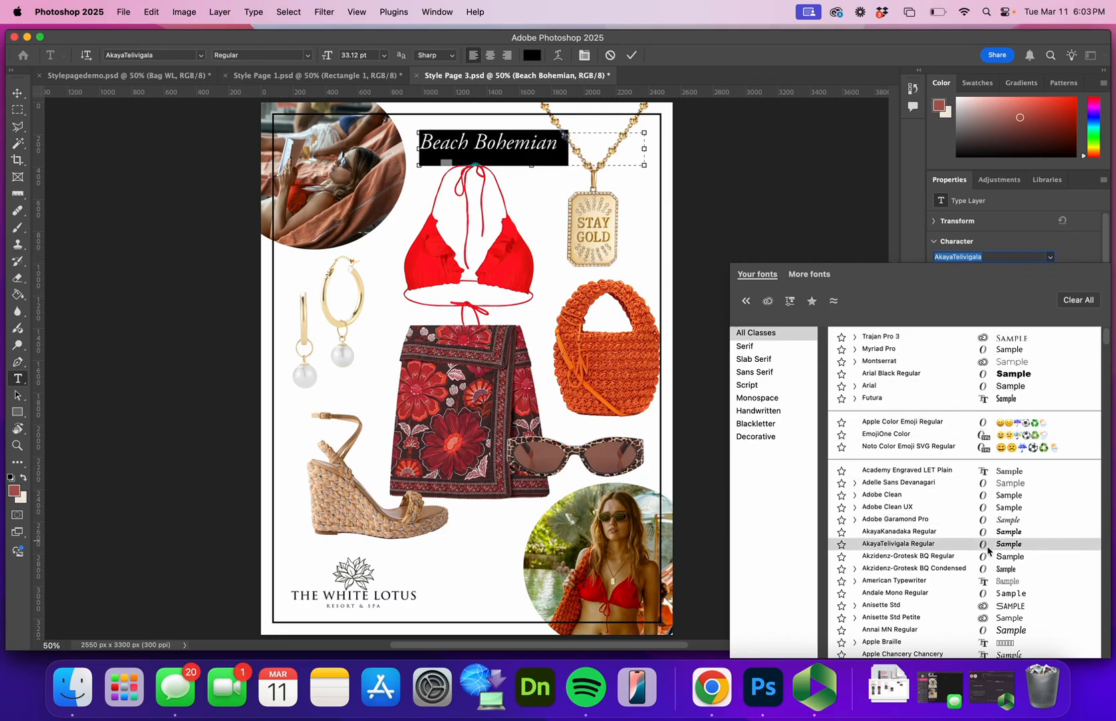
{"action": "scroll", "coordinate": [960, 576], "scroll_direction": "down", "scroll_amount": 3}
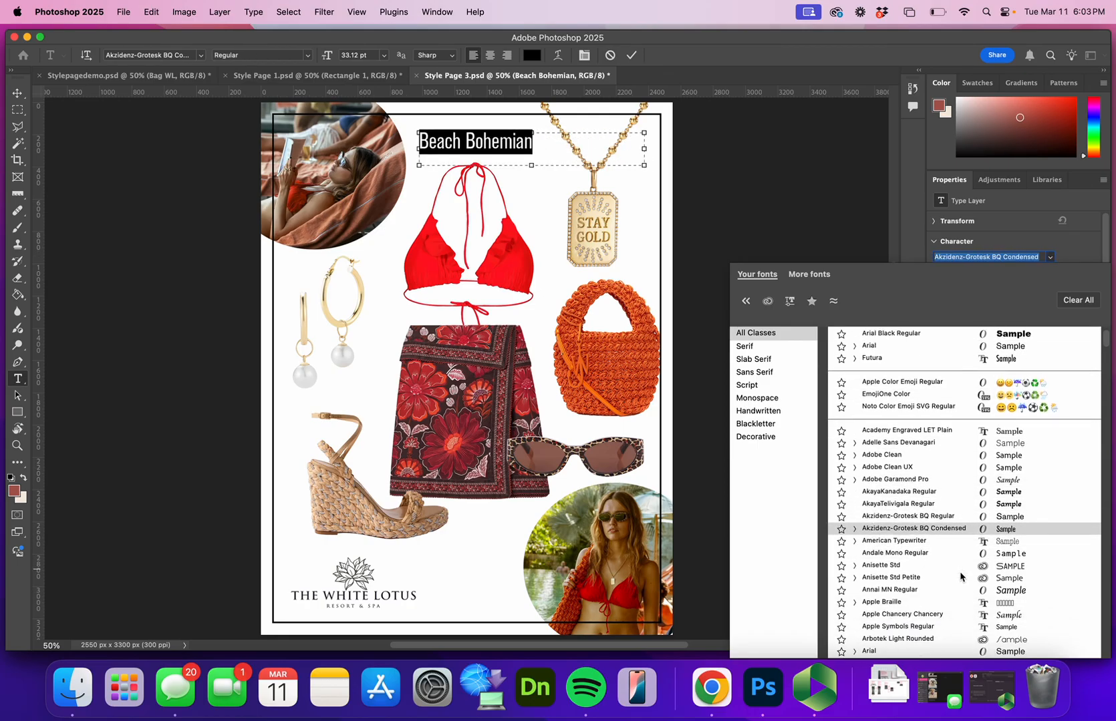
{"action": "scroll", "coordinate": [964, 605], "scroll_direction": "down", "scroll_amount": 3}
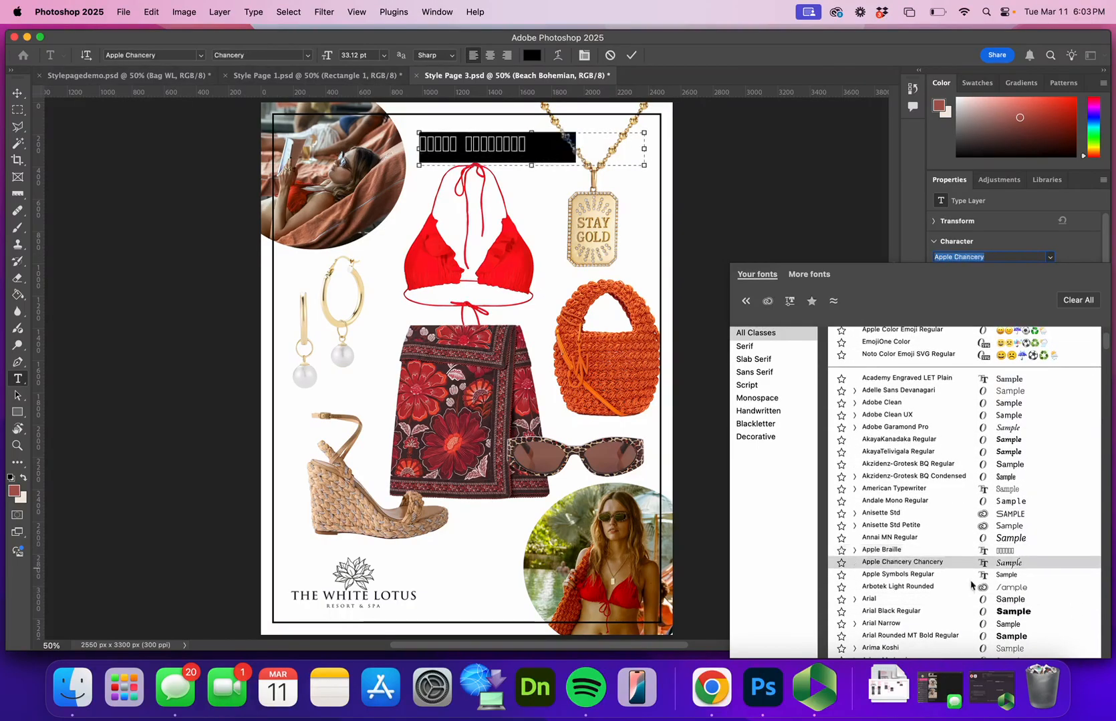
{"action": "scroll", "coordinate": [972, 601], "scroll_direction": "down", "scroll_amount": 5}
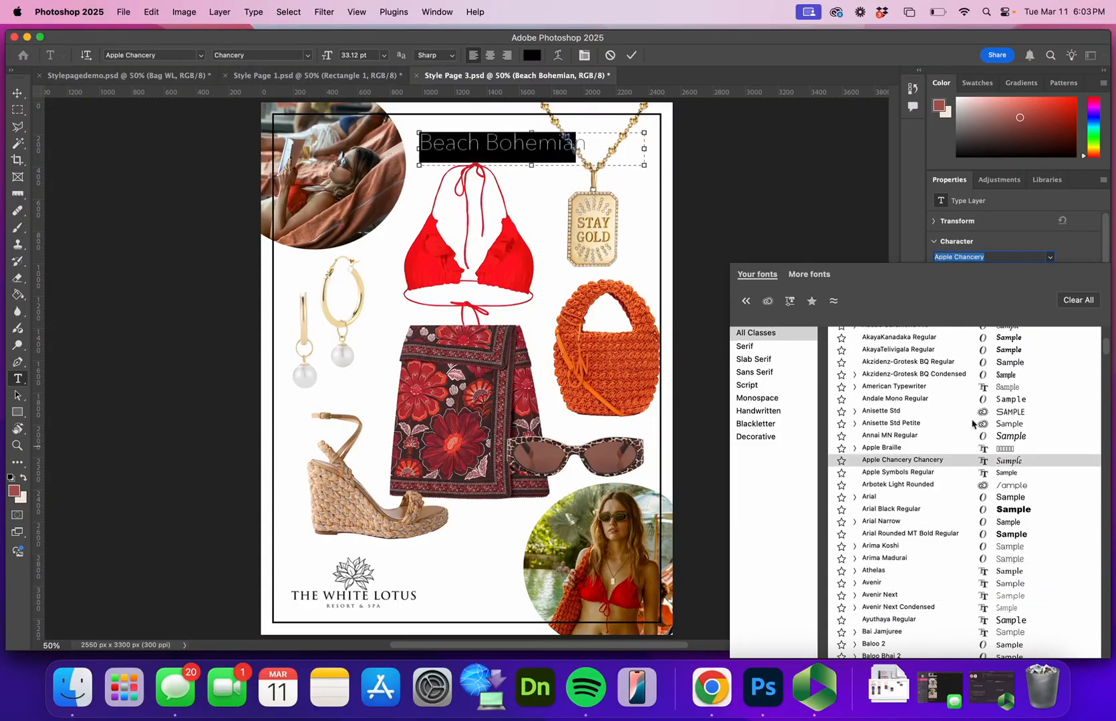
{"action": "key", "text": "Escape"}
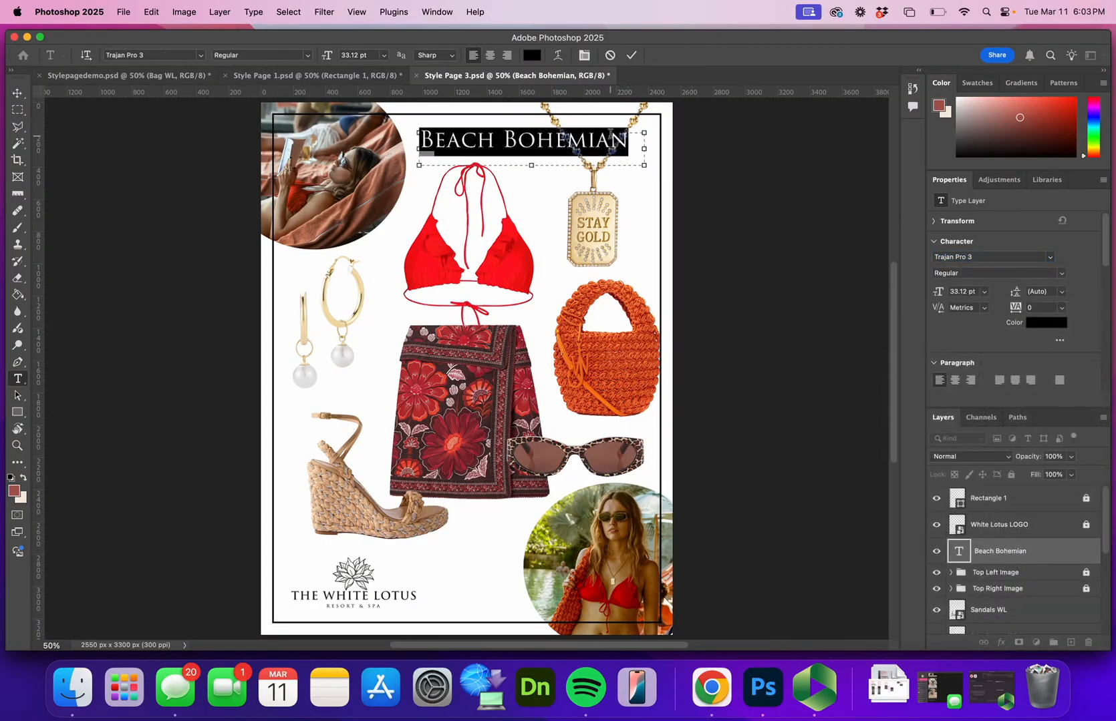
{"action": "left_click", "coordinate": [631, 55]}
{"action": "key", "text": "v"}
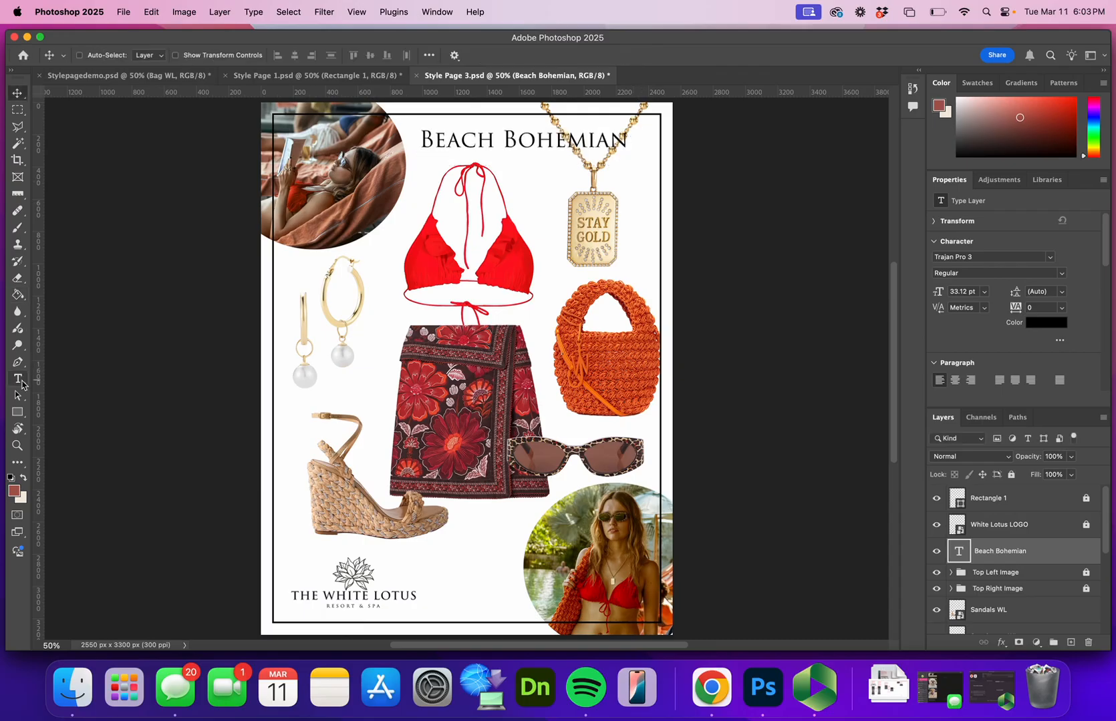
{"action": "left_click", "coordinate": [20, 383]}
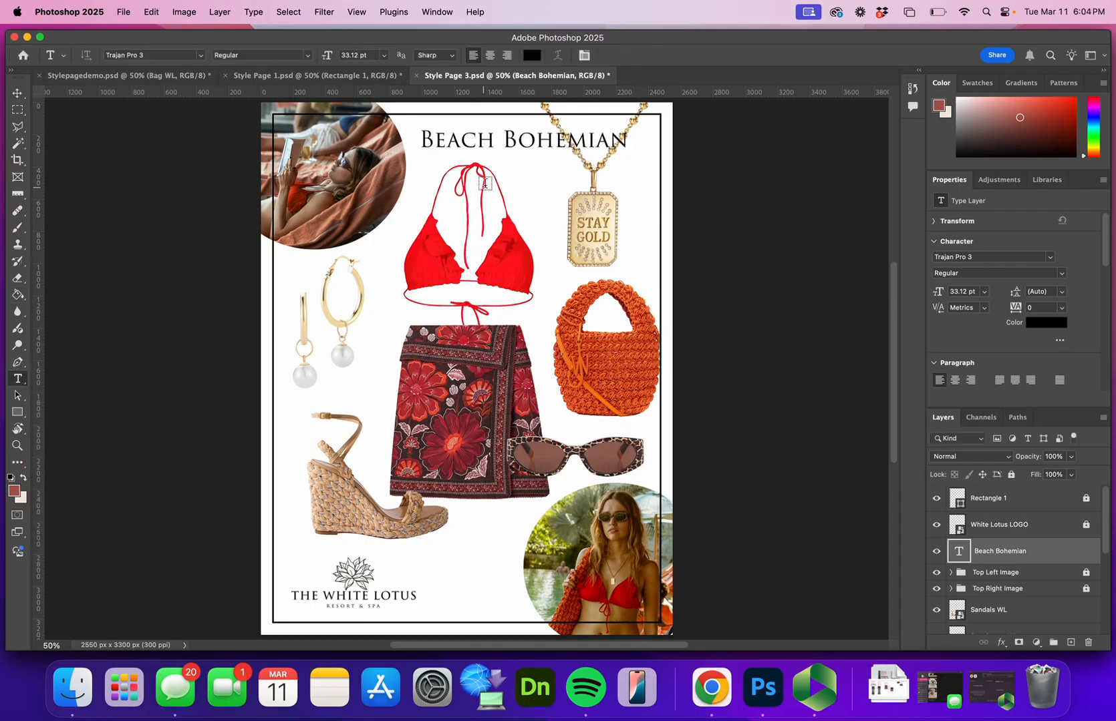
{"action": "left_click", "coordinate": [502, 146]}
{"action": "triple_click", "coordinate": [505, 139]}
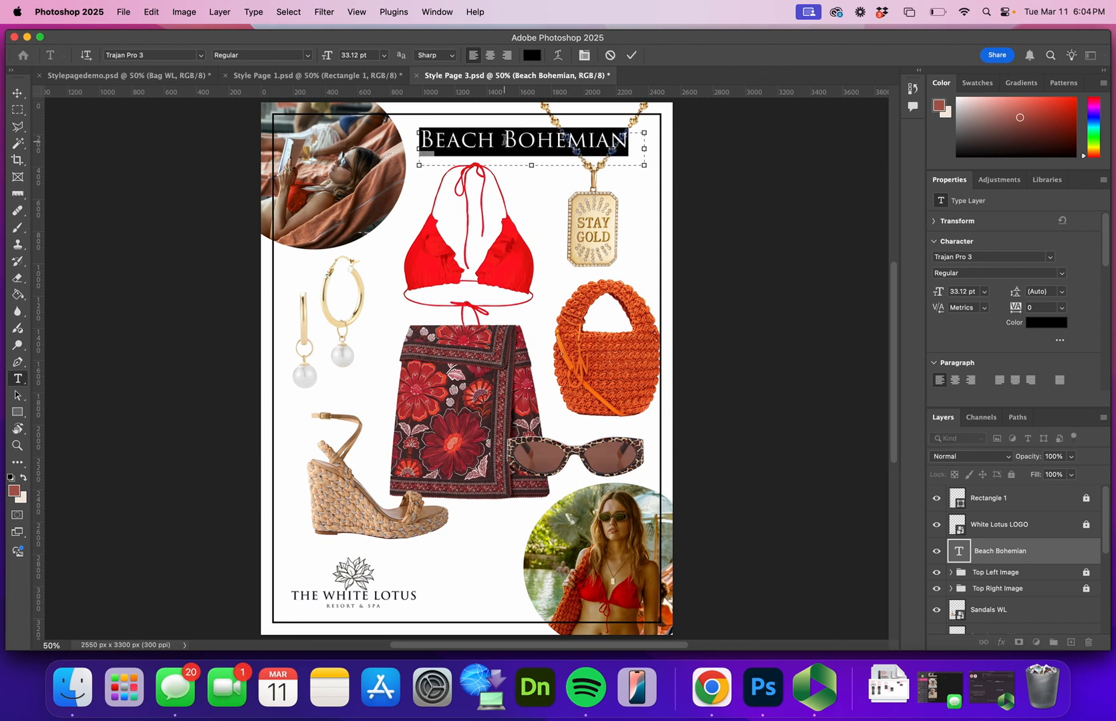
{"action": "key", "text": "BackSpace"}
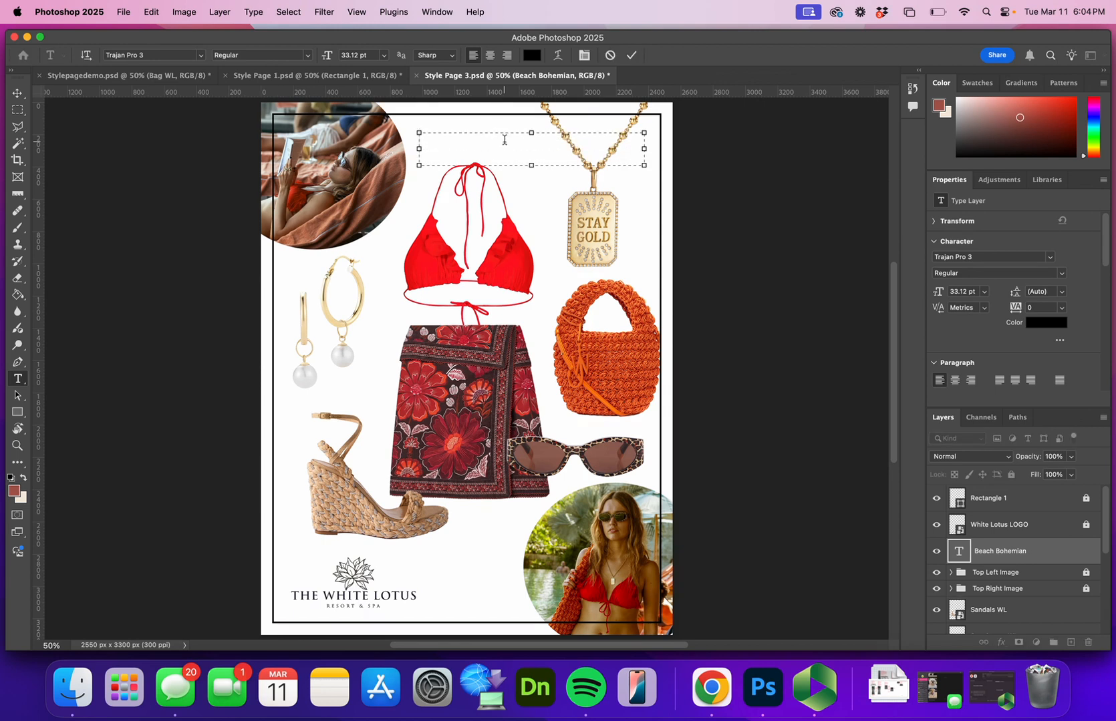
{"action": "key", "text": "Escape"}
{"action": "key", "text": "v"}
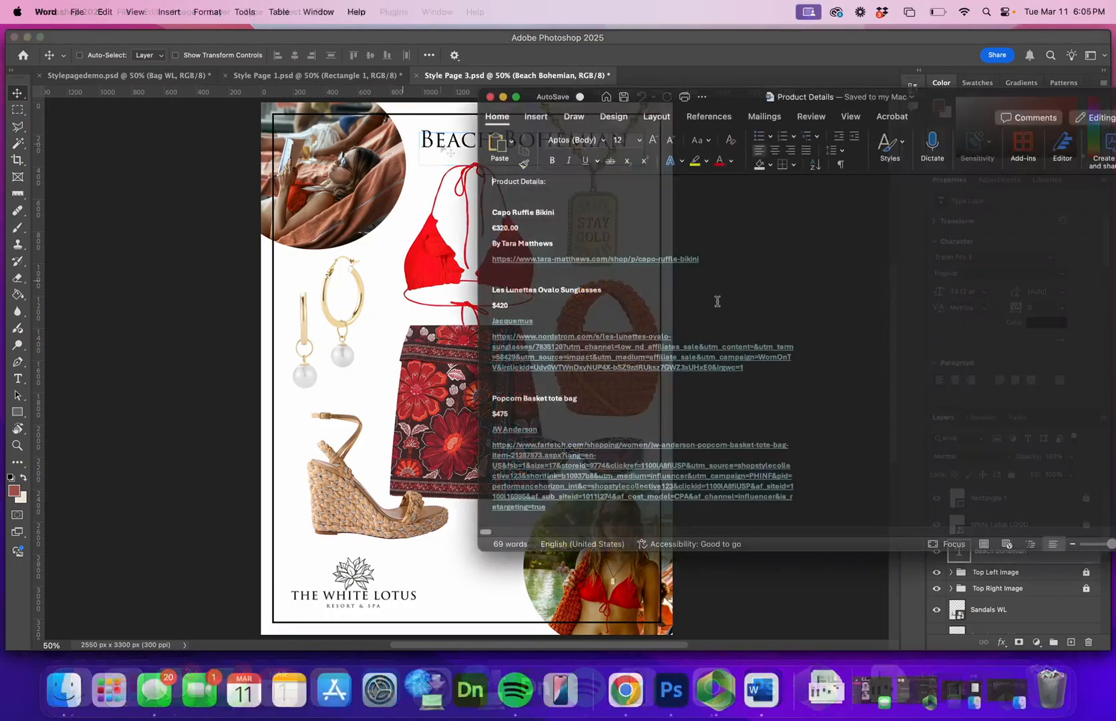
Look through the Product Details document in Word and copy the Capo Ruffle Bikini's name, price and brand lines
{"action": "scroll", "coordinate": [717, 304], "scroll_direction": "down", "scroll_amount": 3}
{"action": "scroll", "coordinate": [718, 304], "scroll_direction": "down", "scroll_amount": 3}
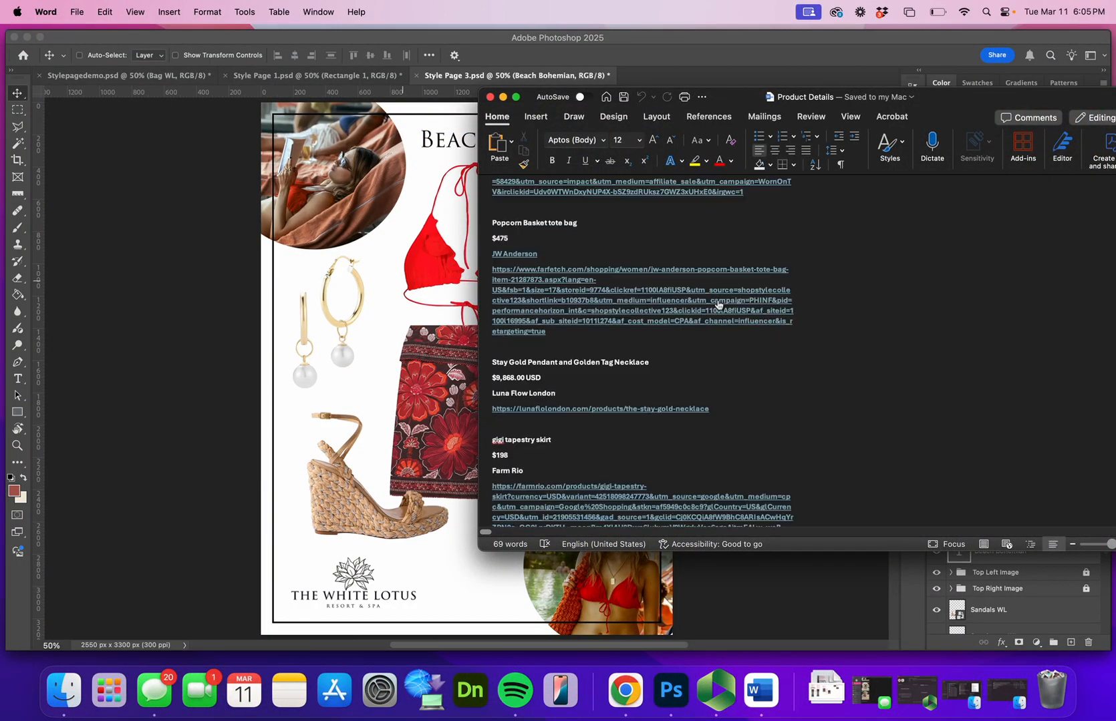
{"action": "scroll", "coordinate": [717, 302], "scroll_direction": "up", "scroll_amount": 5}
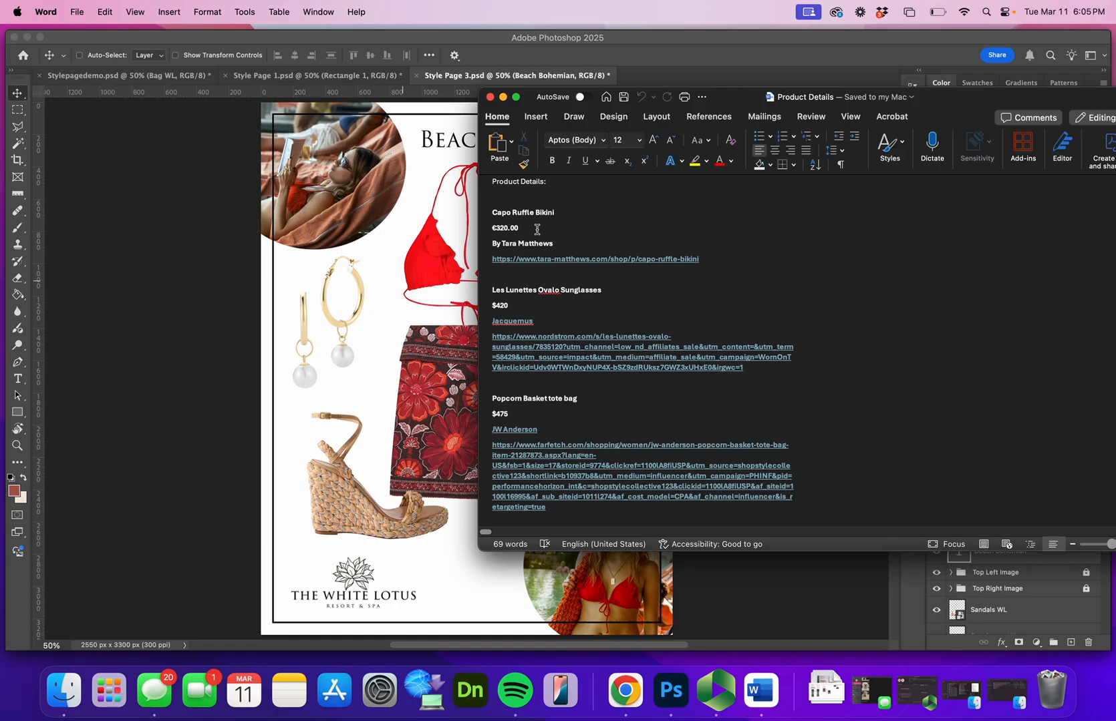
{"action": "left_click_drag", "start_coordinate": [555, 241], "coordinate": [494, 221]}
{"action": "right_click", "coordinate": [502, 221]}
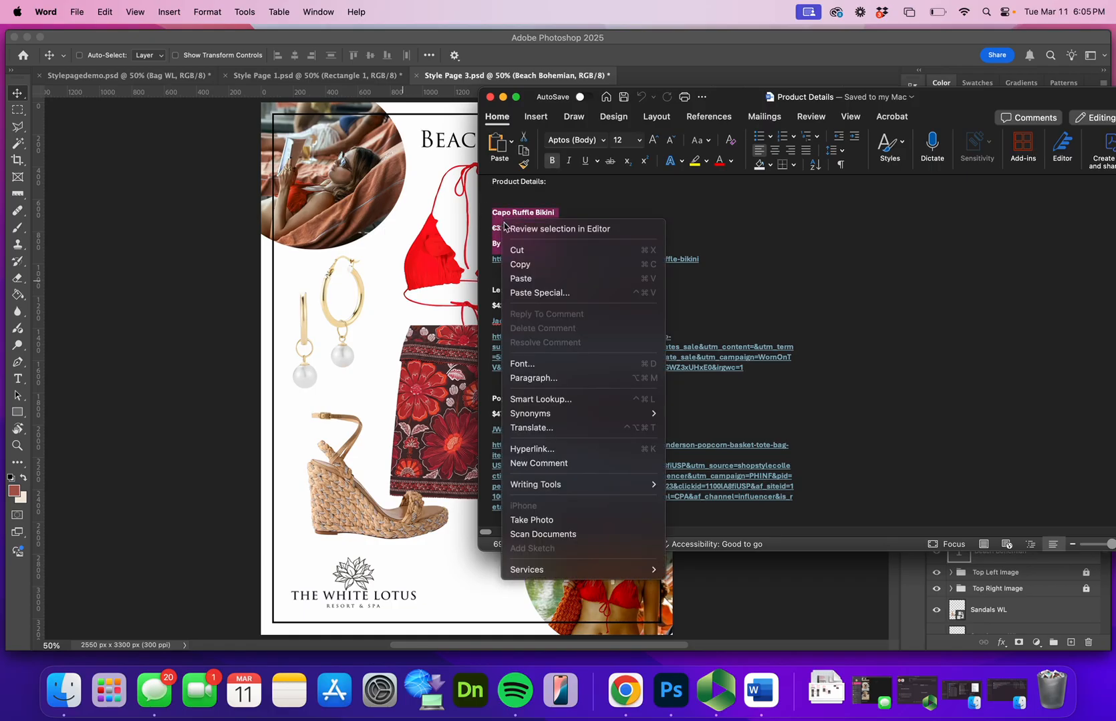
{"action": "left_click", "coordinate": [520, 265]}
Back in Photoshop, add a text box between the bikini strap and the necklace and paste the copied bikini details
{"action": "left_click", "coordinate": [421, 228]}
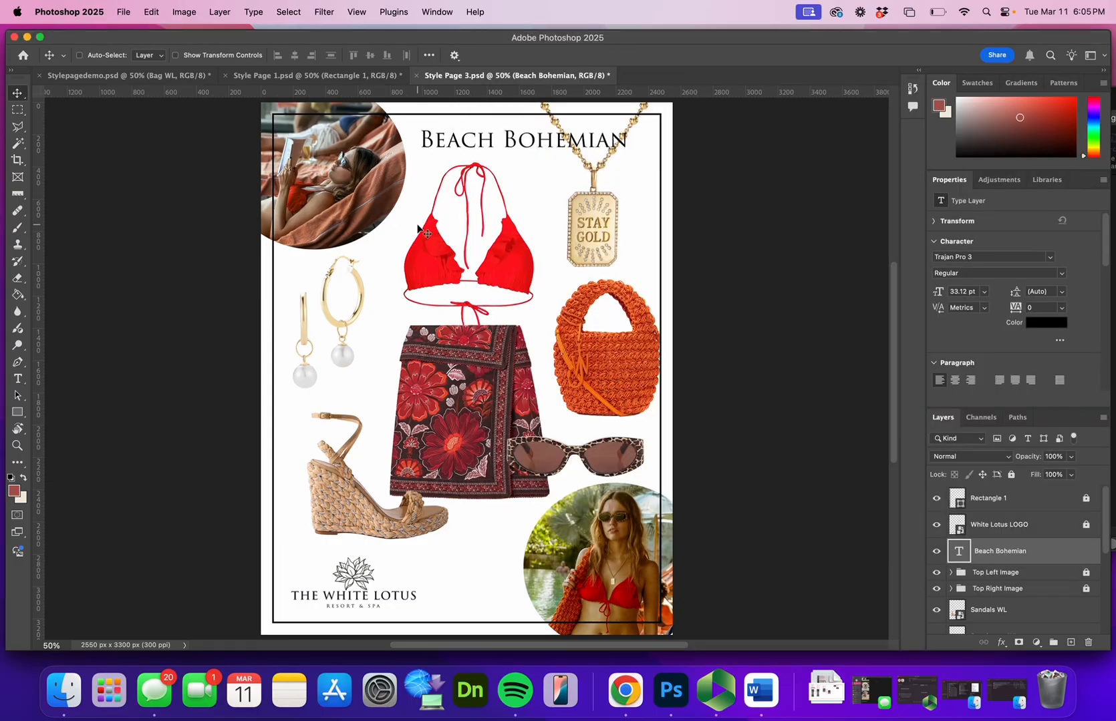
{"action": "left_click", "coordinate": [18, 379]}
{"action": "left_click_drag", "start_coordinate": [507, 165], "coordinate": [581, 190]}
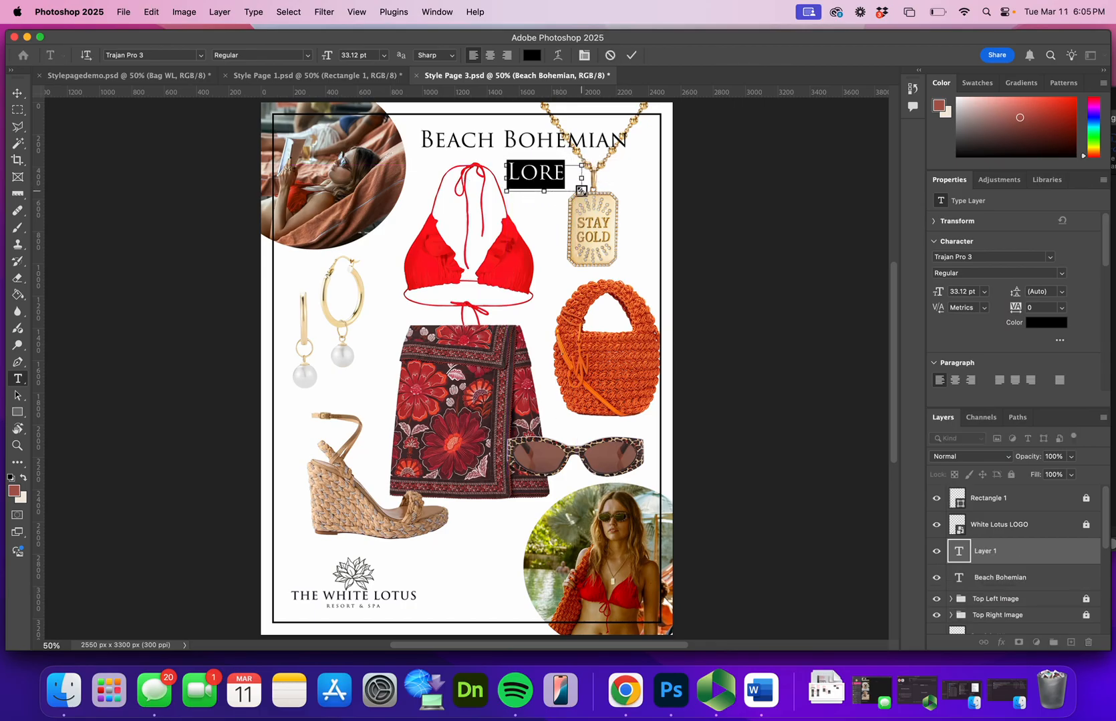
{"action": "type", "text": "Capo"}
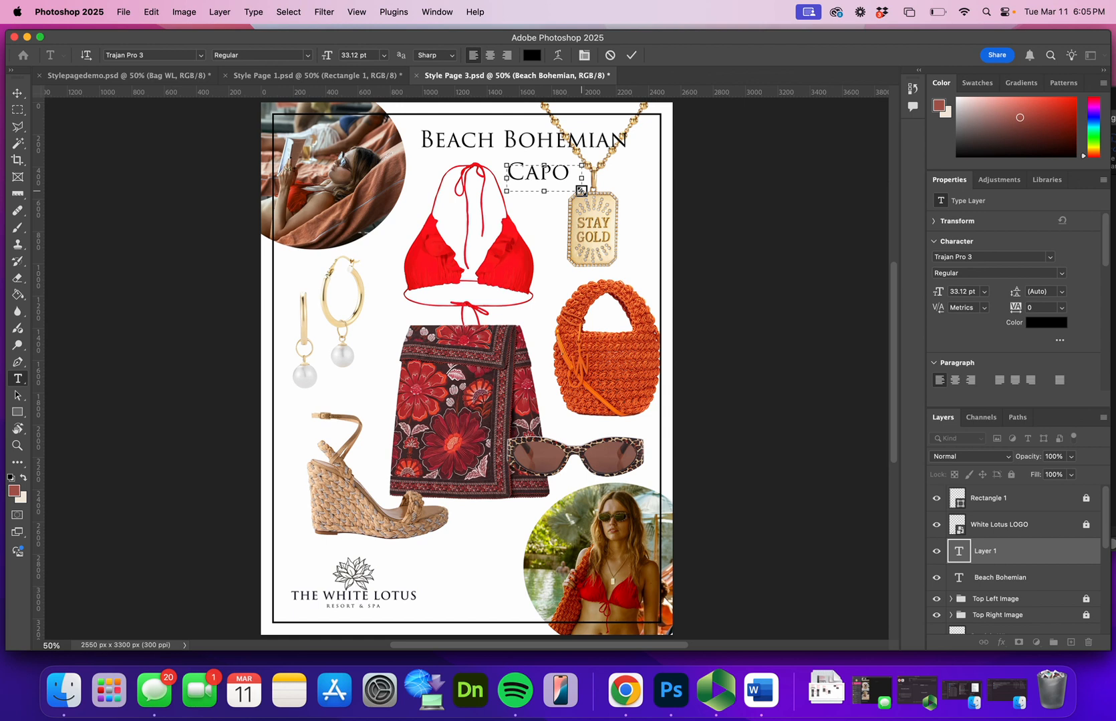
Set all the text in the bikini details box to 9 pt
{"action": "double_click", "coordinate": [544, 174]}
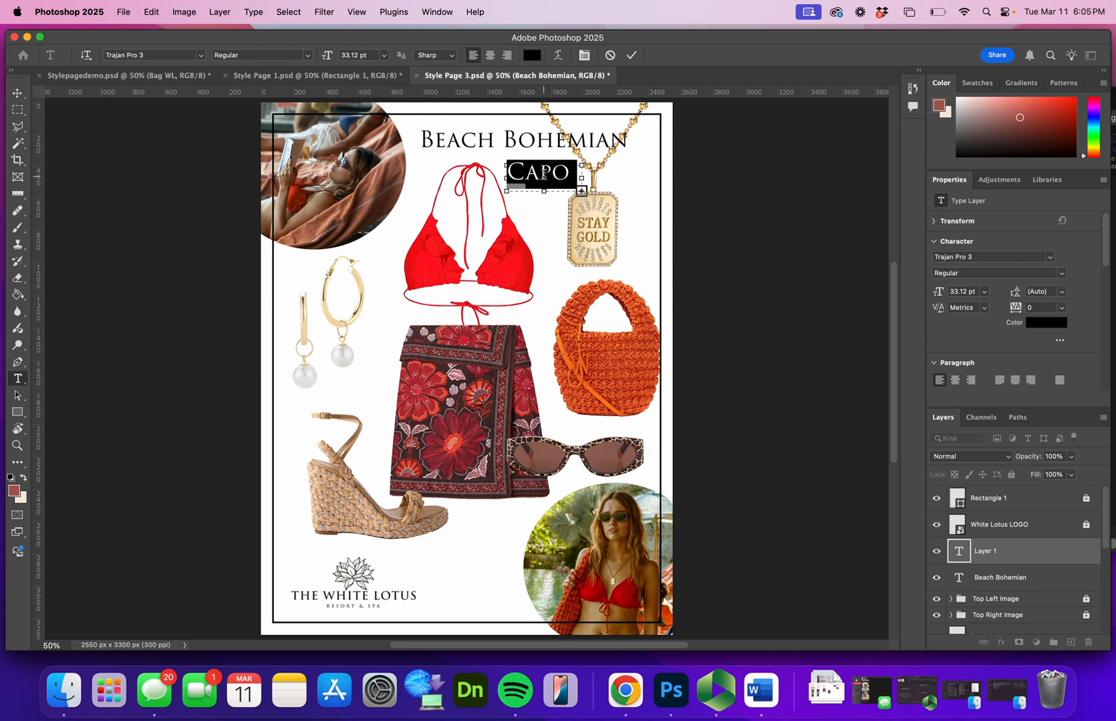
{"action": "left_click", "coordinate": [543, 174]}
{"action": "double_click", "coordinate": [544, 174]}
{"action": "left_click", "coordinate": [384, 55]}
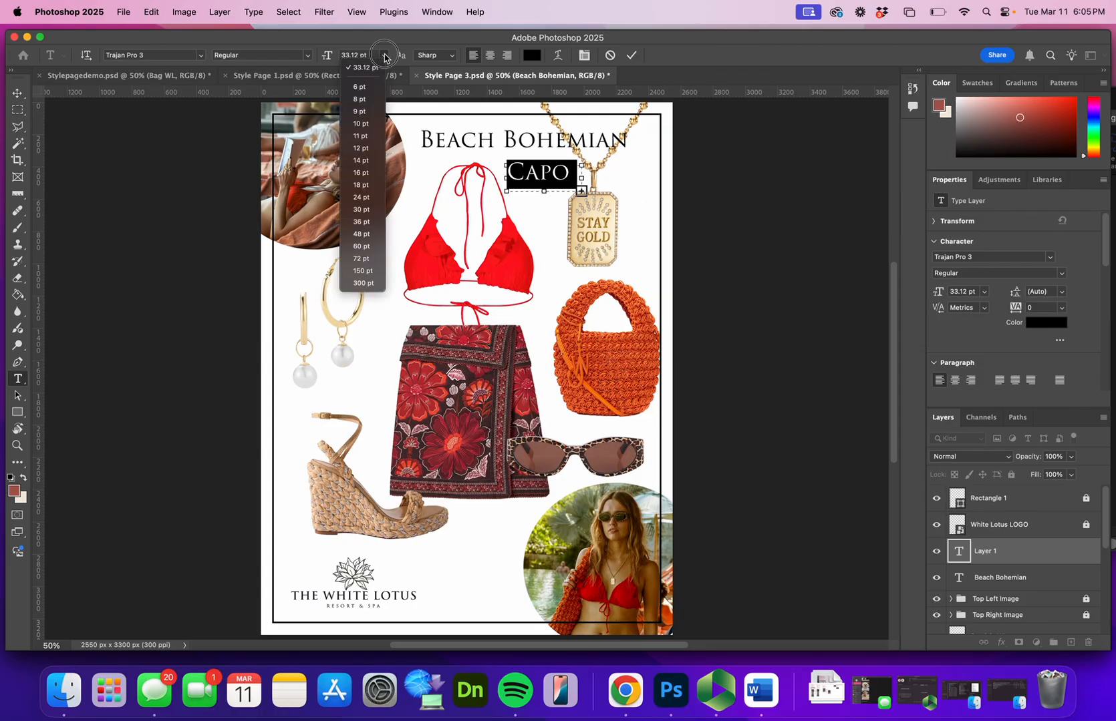
{"action": "left_click", "coordinate": [372, 111]}
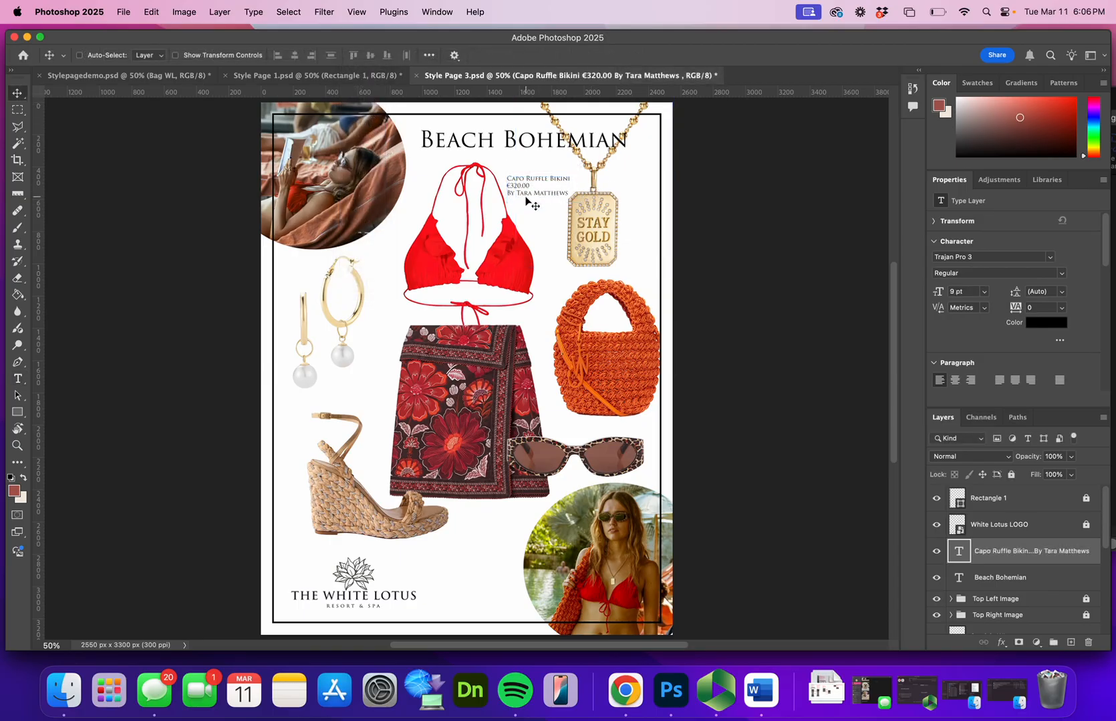
Make the "Capo Ruffle Bikini" line of the product label Bold and commit the text
{"action": "double_click", "coordinate": [527, 188]}
{"action": "double_click", "coordinate": [527, 186]}
{"action": "left_click", "coordinate": [551, 185]}
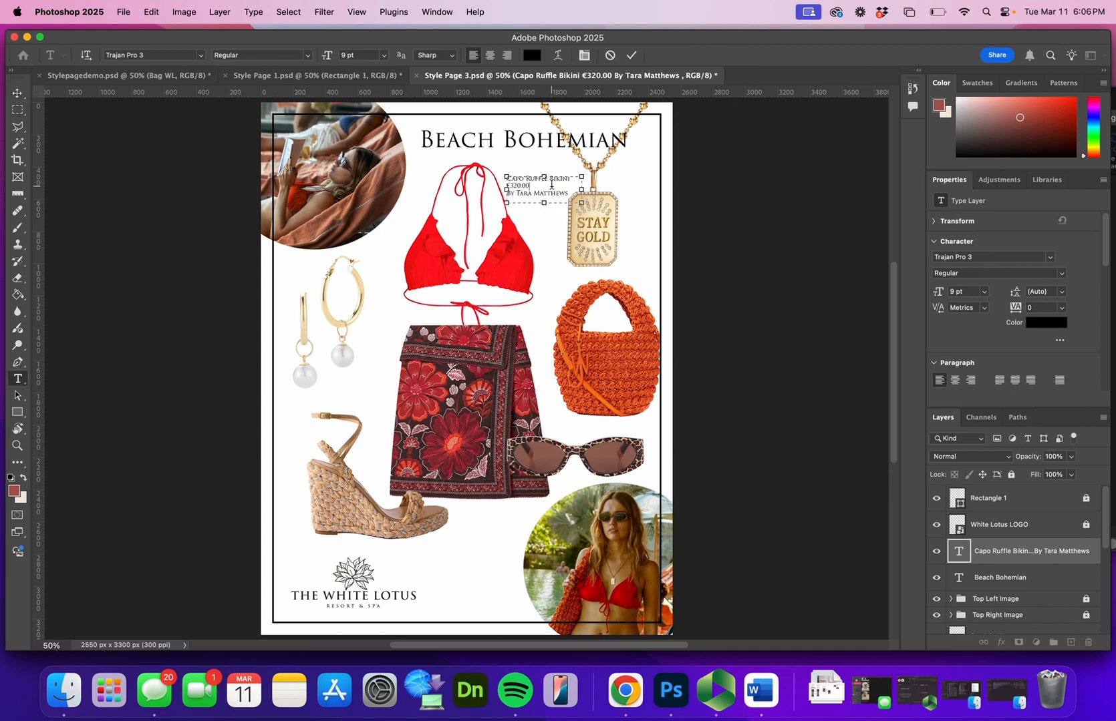
{"action": "key", "text": "Return"}
{"action": "key", "text": "BackSpace"}
{"action": "triple_click", "coordinate": [536, 177]}
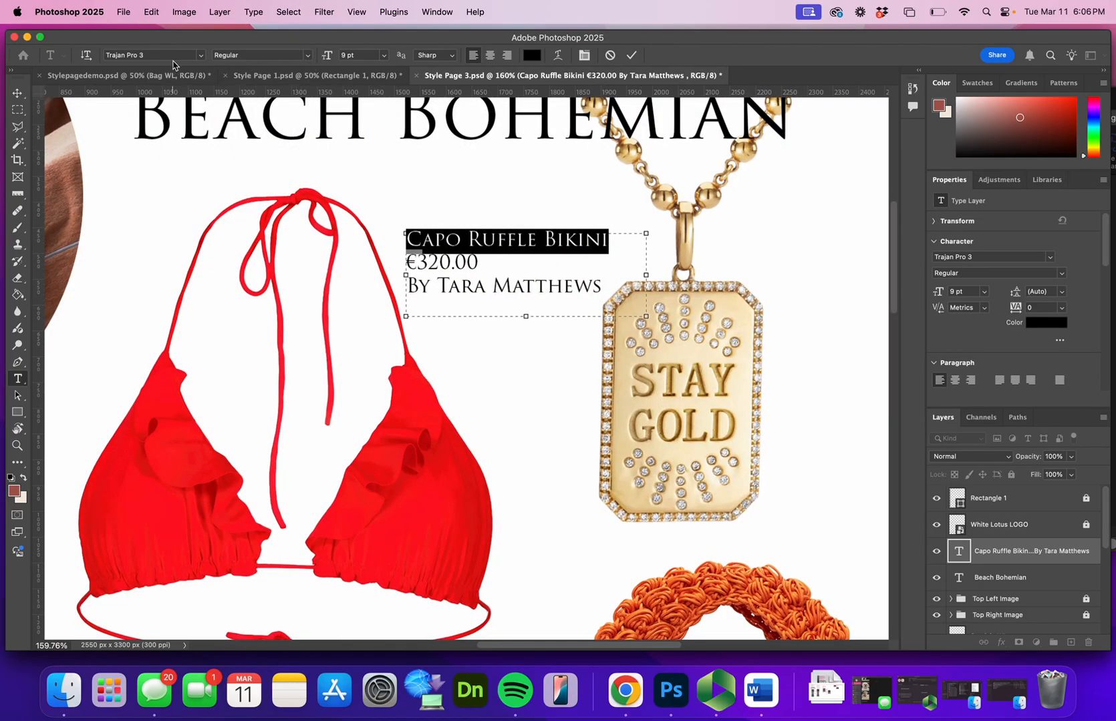
{"action": "left_click", "coordinate": [308, 59]}
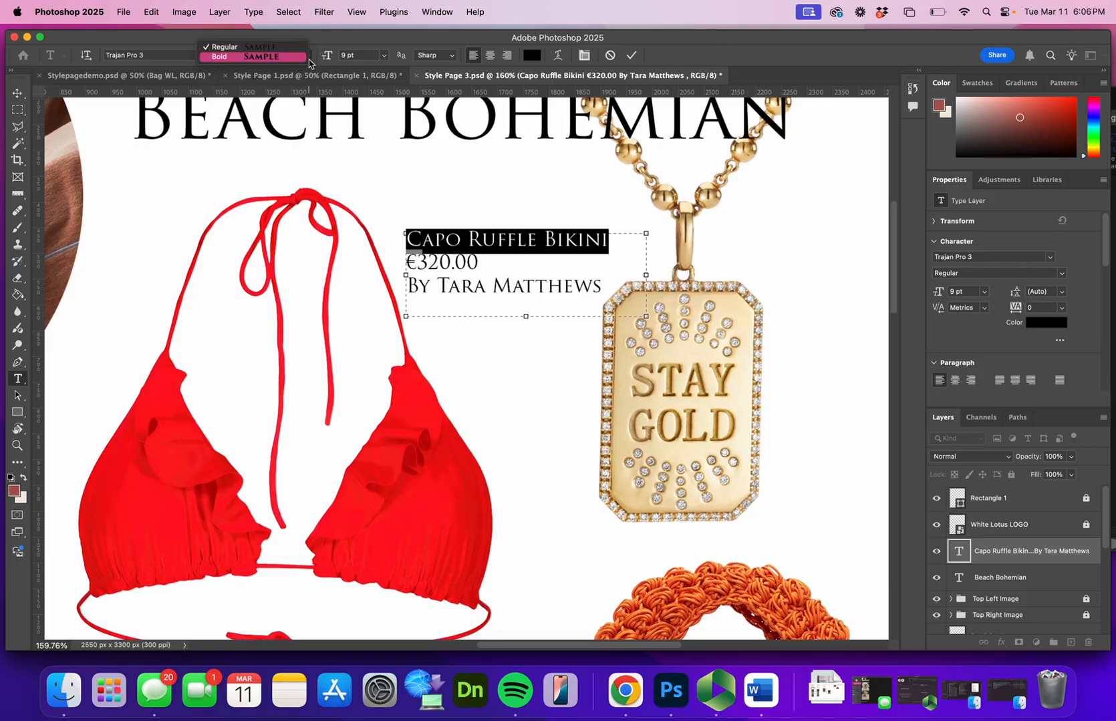
{"action": "left_click", "coordinate": [294, 57]}
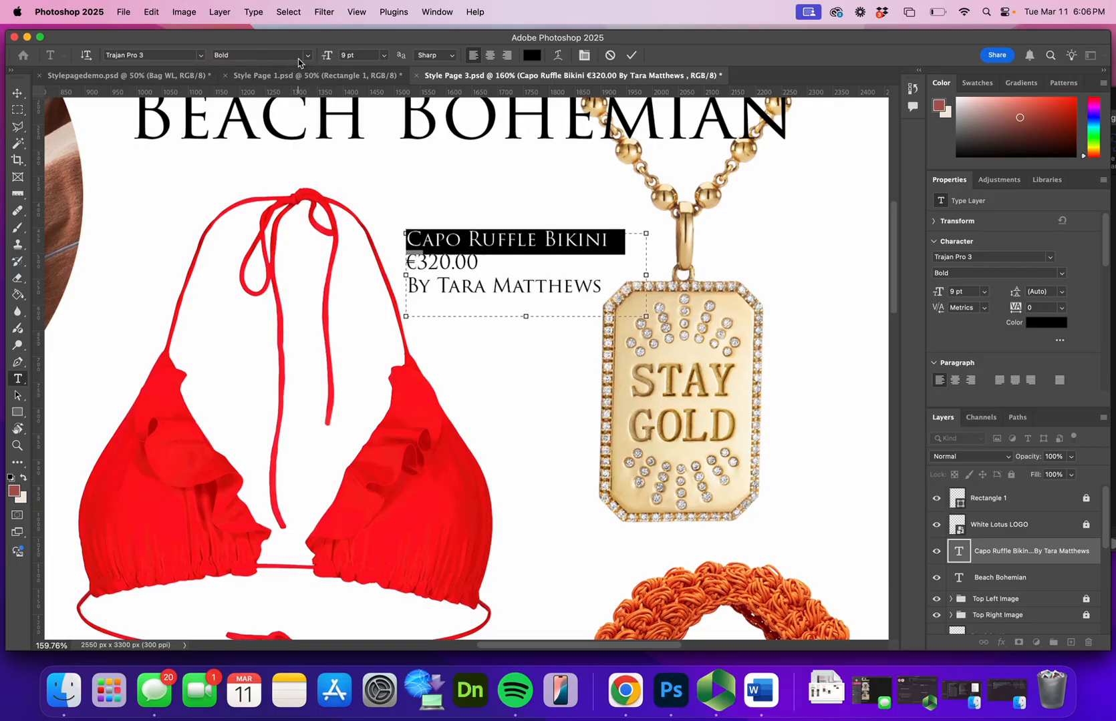
{"action": "left_click", "coordinate": [17, 92]}
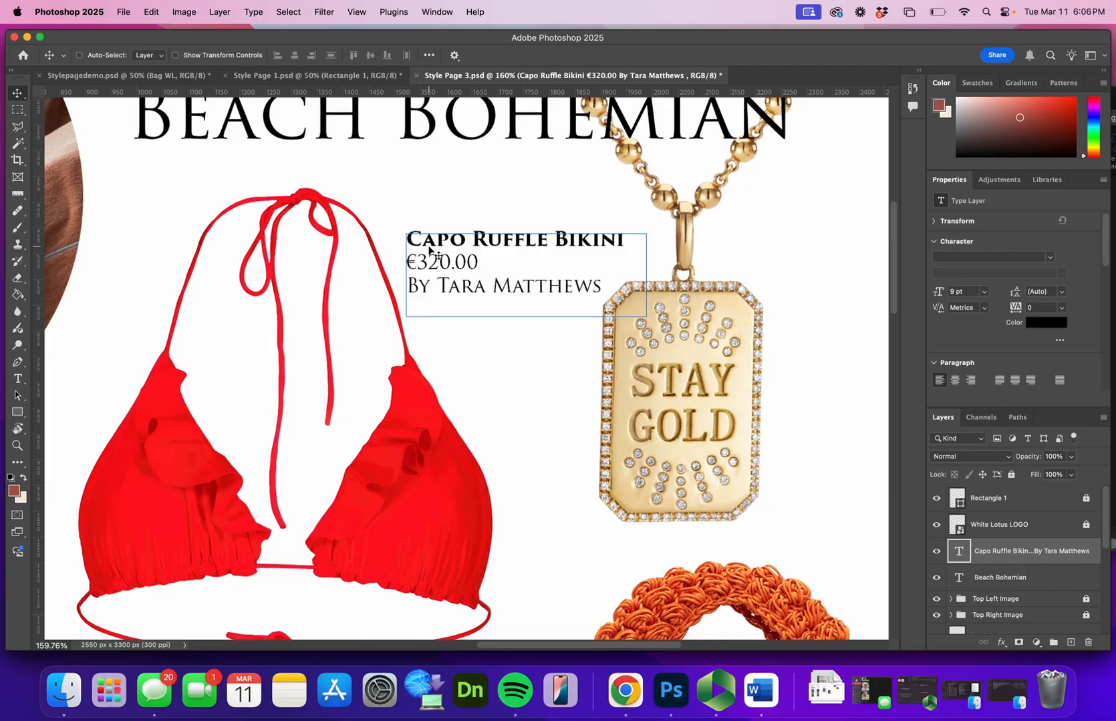
Move the bikini label slightly up and closer to the bikini's strap
{"action": "scroll", "coordinate": [429, 250], "scroll_direction": "down", "scroll_amount": 5}
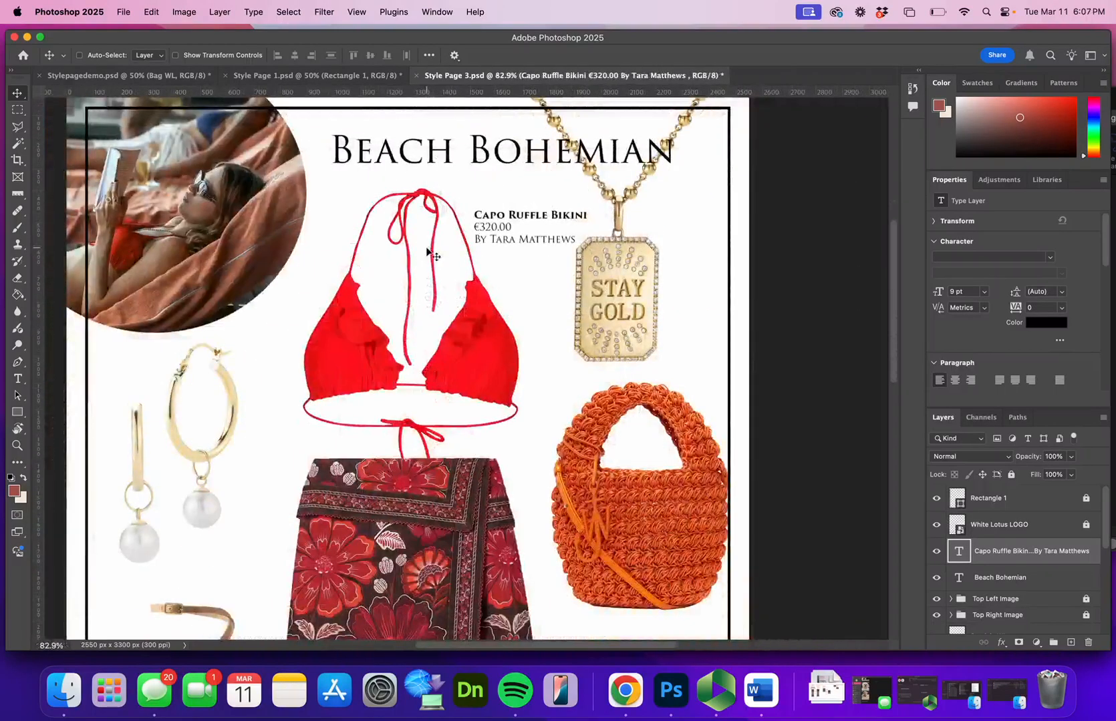
{"action": "mouse_move", "coordinate": [521, 234]}
{"action": "left_mouse_down"}
{"action": "mouse_move", "coordinate": [510, 260]}
{"action": "mouse_move", "coordinate": [461, 261]}
{"action": "mouse_move", "coordinate": [519, 230]}
{"action": "left_mouse_up"}
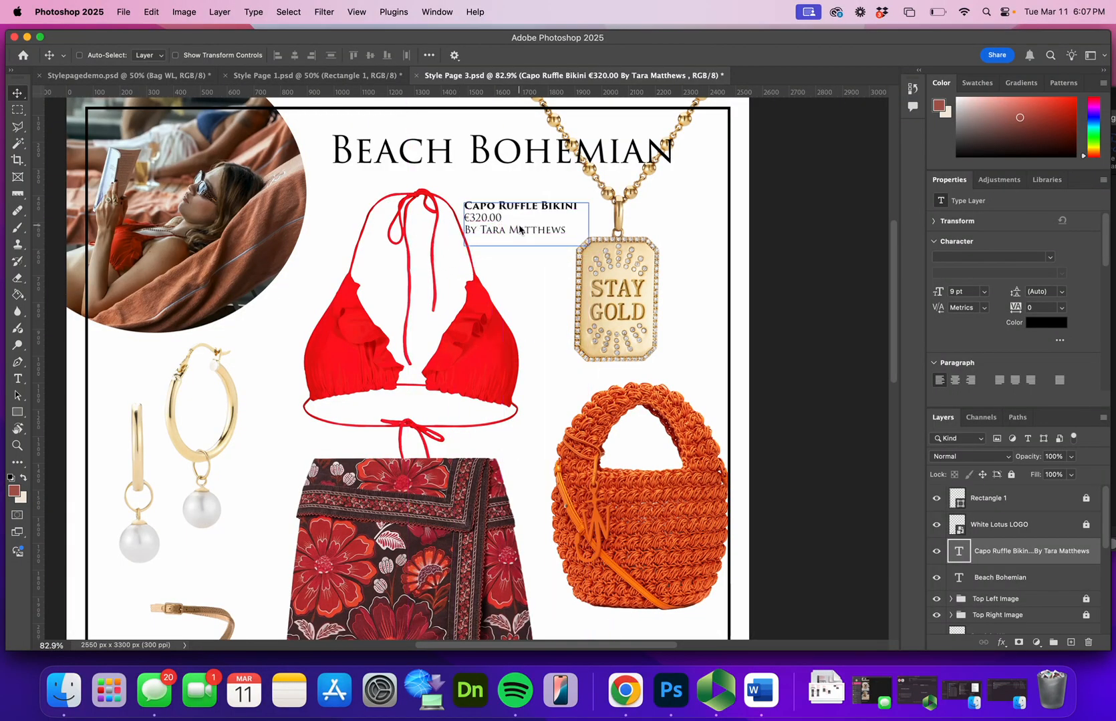
{"action": "right_click", "coordinate": [519, 228]}
{"action": "left_click", "coordinate": [493, 220]}
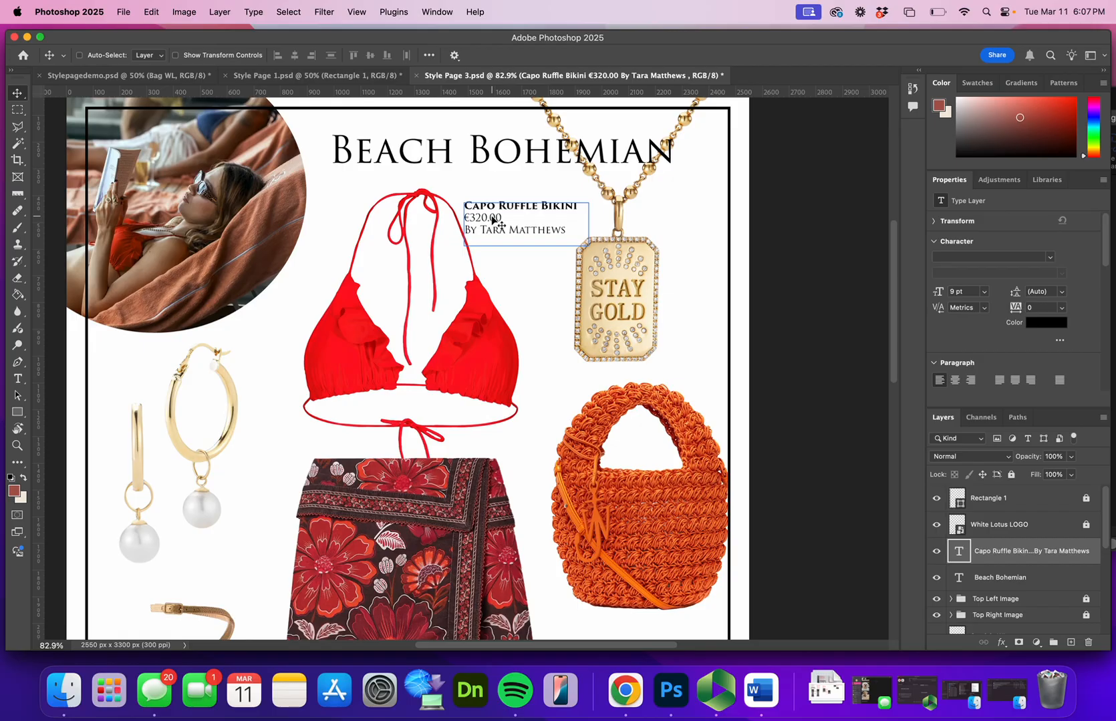
Duplicate the bikini label layer and place the copy beside the top of the gold hoop earrings
{"action": "left_click", "coordinate": [1103, 418]}
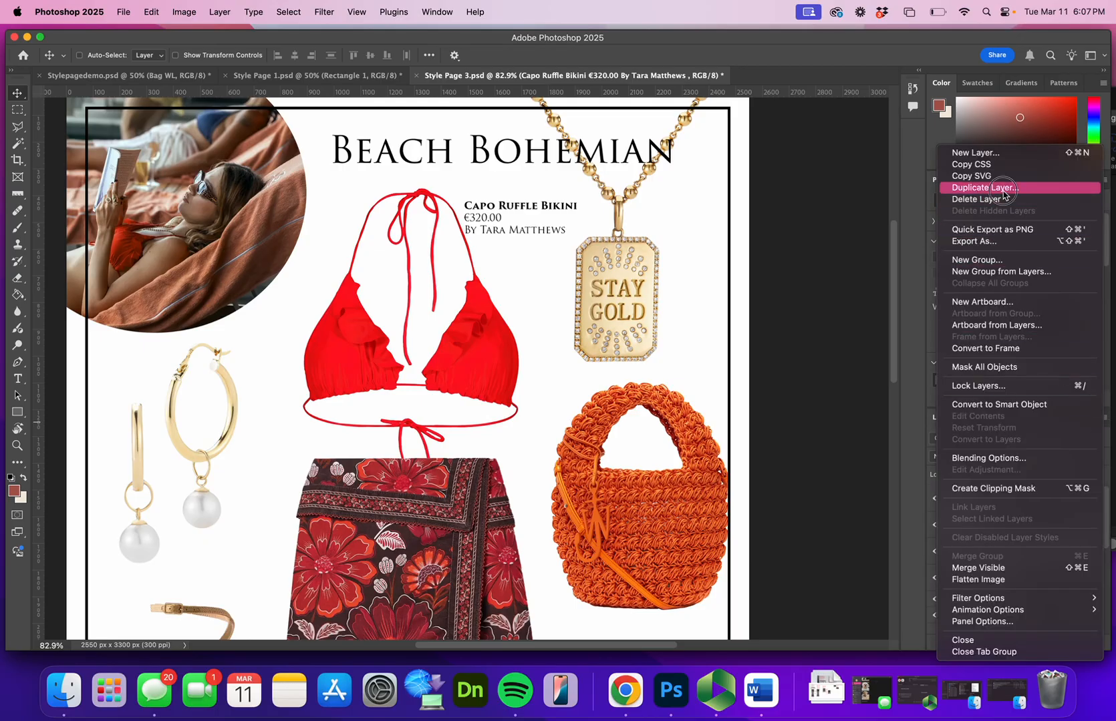
{"action": "left_click", "coordinate": [1002, 187]}
{"action": "left_click", "coordinate": [670, 301]}
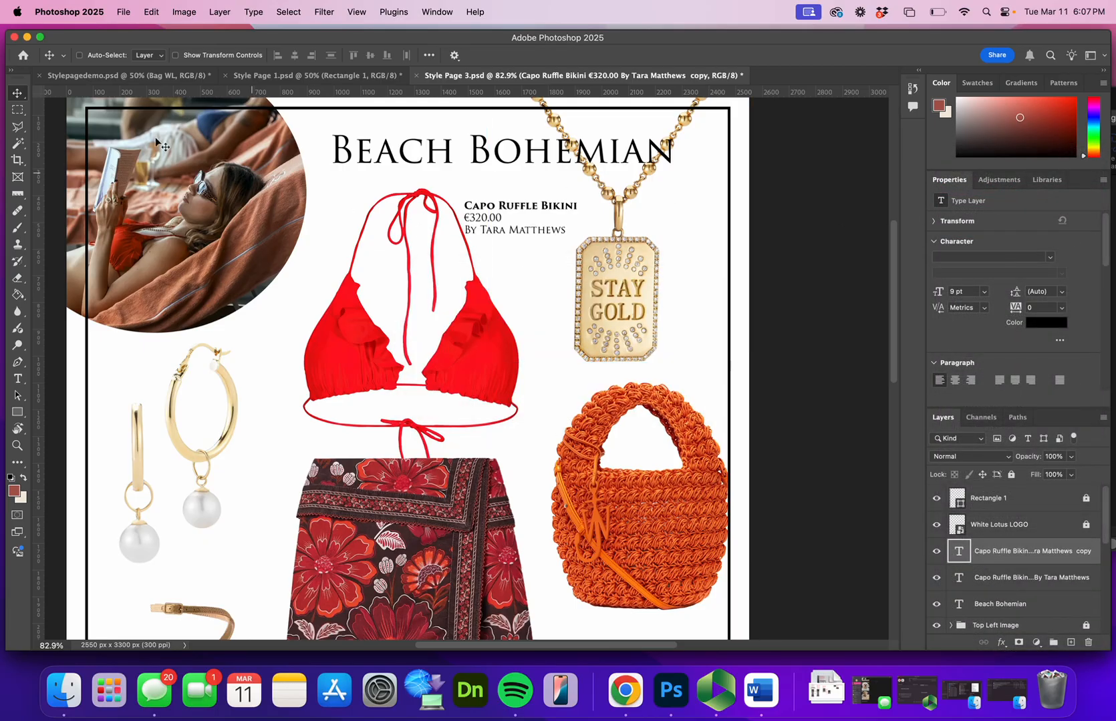
{"action": "left_click_drag", "start_coordinate": [476, 233], "coordinate": [238, 356]}
Clear all the text in the duplicated bikini label beside the gold hoop earrings
{"action": "left_click", "coordinate": [17, 379]}
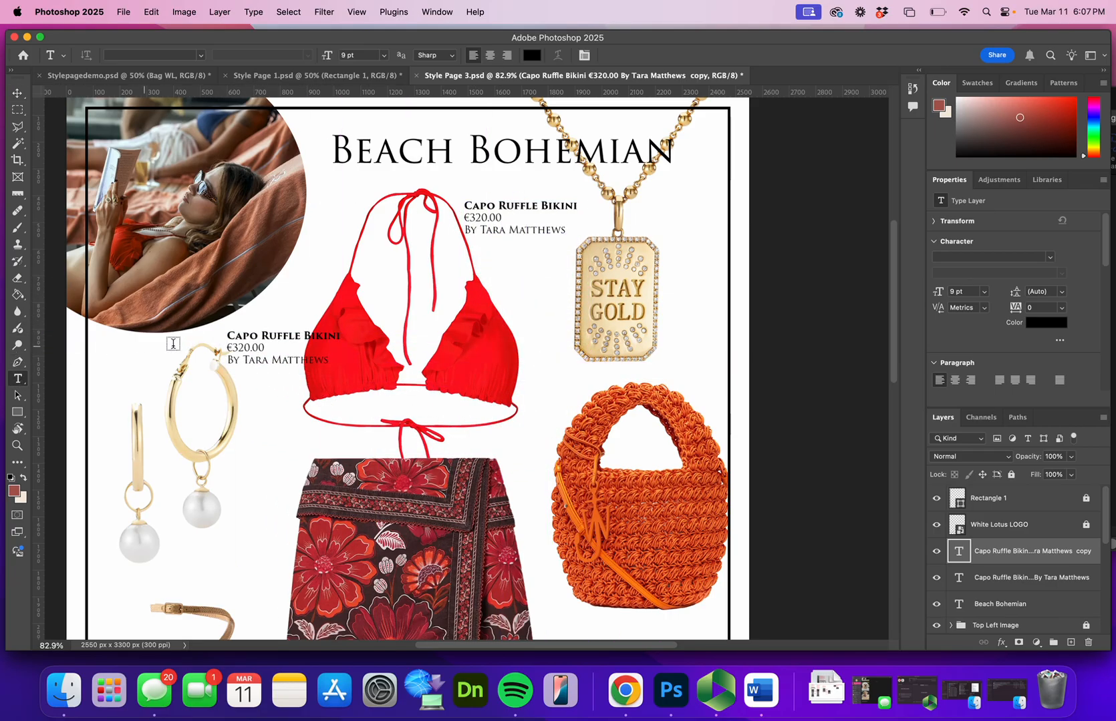
{"action": "triple_click", "coordinate": [252, 359]}
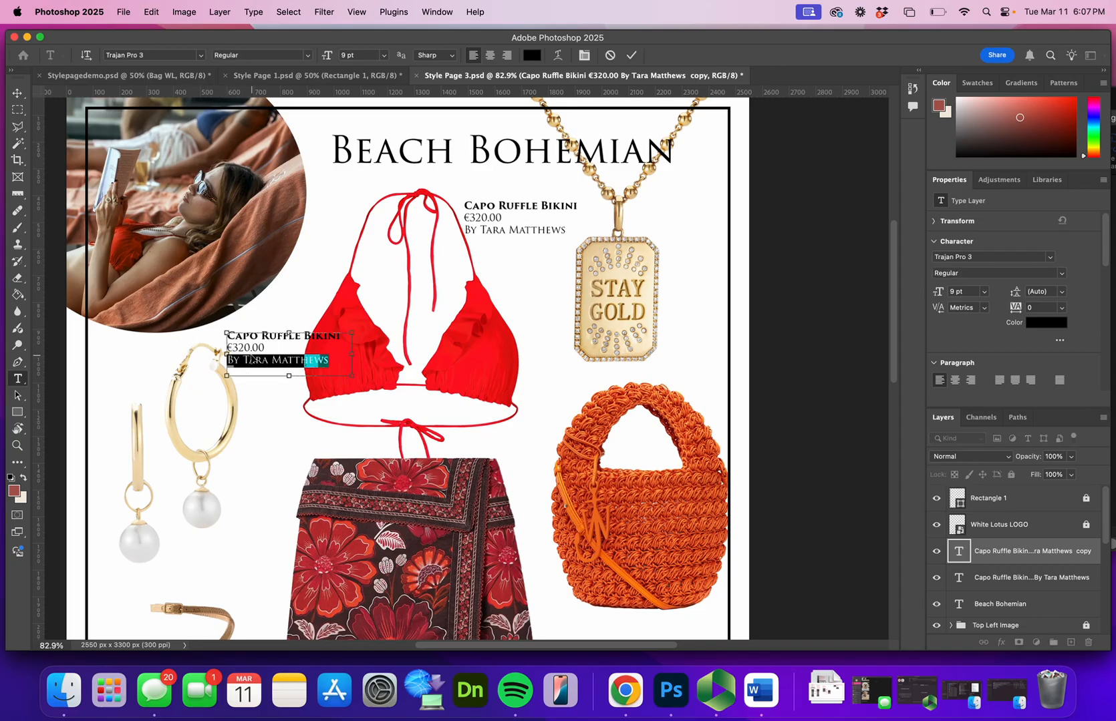
{"action": "key", "text": "super+a"}
{"action": "key", "text": "BackSpace"}
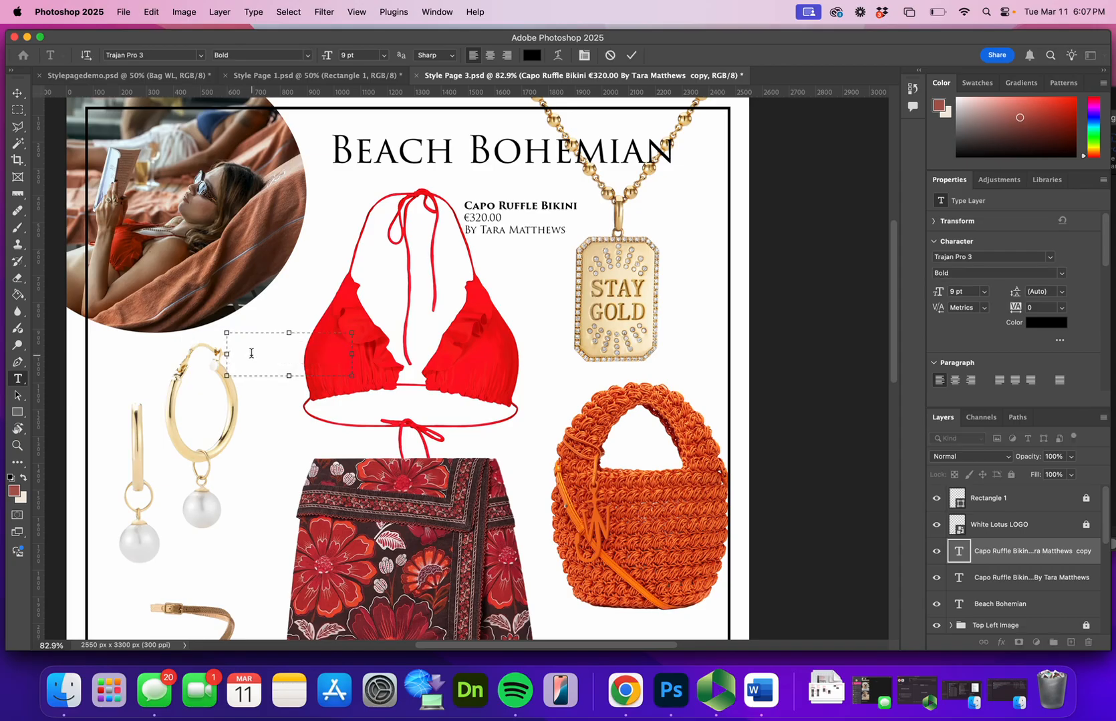
Copy the Les Lunettes Ovalo Sunglasses name, price and brand from the Product Details document in Word and return to Photoshop
{"action": "left_click", "coordinate": [759, 690]}
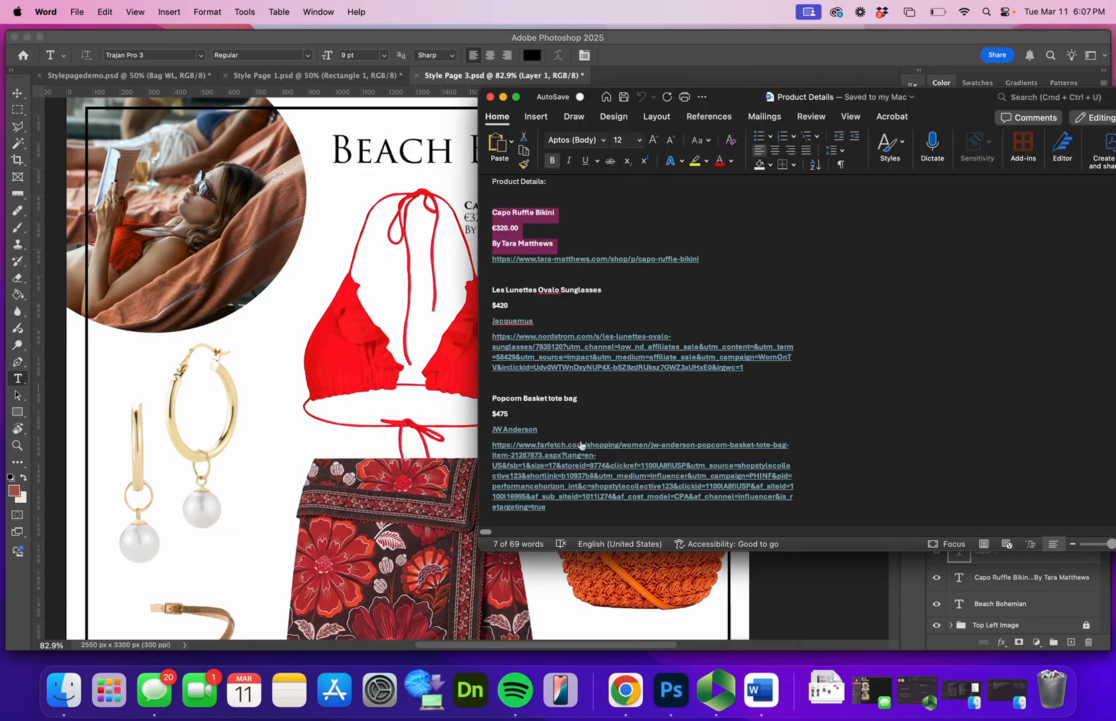
{"action": "left_click_drag", "start_coordinate": [534, 324], "coordinate": [492, 289]}
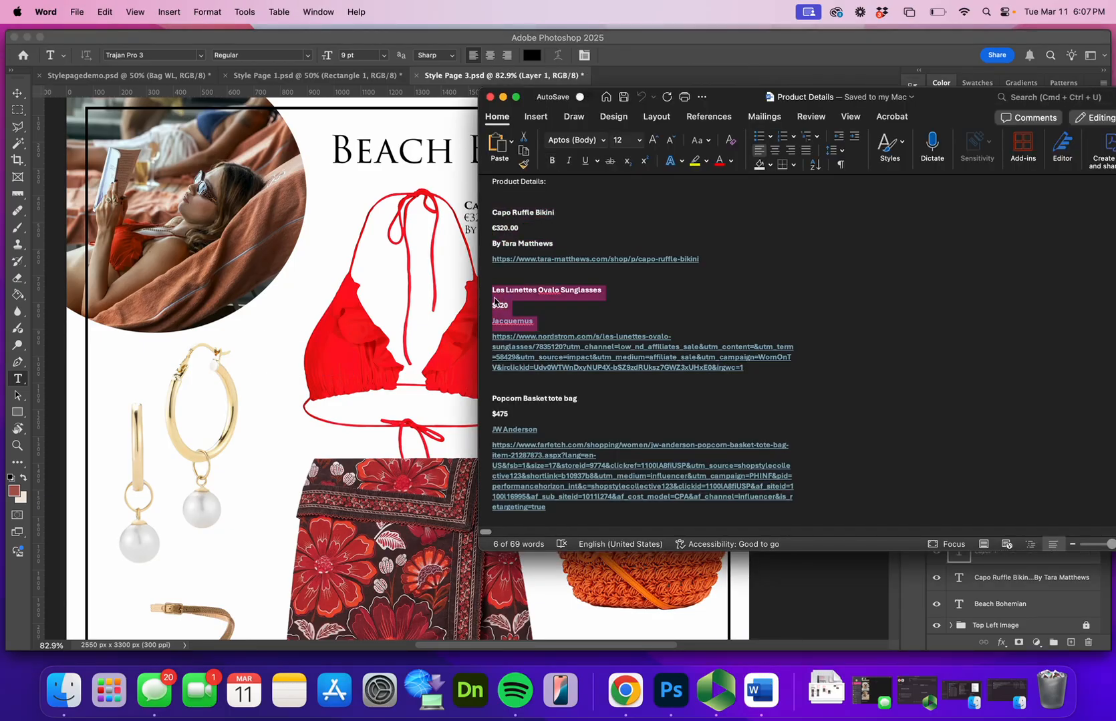
{"action": "right_click", "coordinate": [509, 306]}
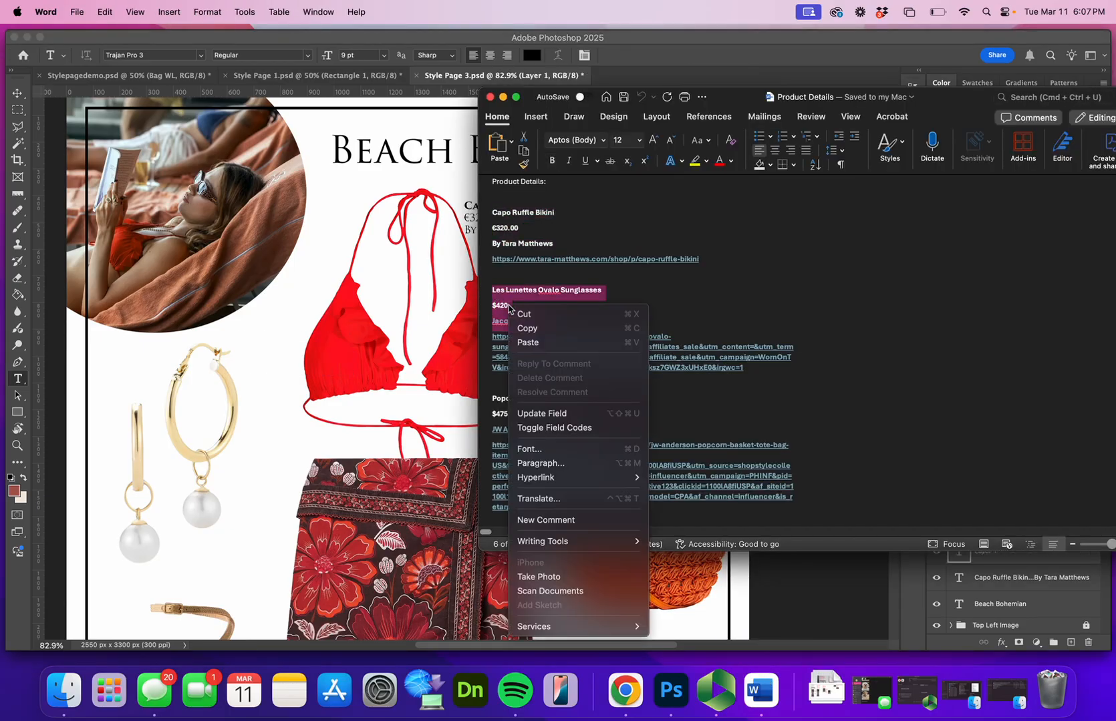
{"action": "left_click", "coordinate": [536, 330]}
{"action": "left_click", "coordinate": [296, 344]}
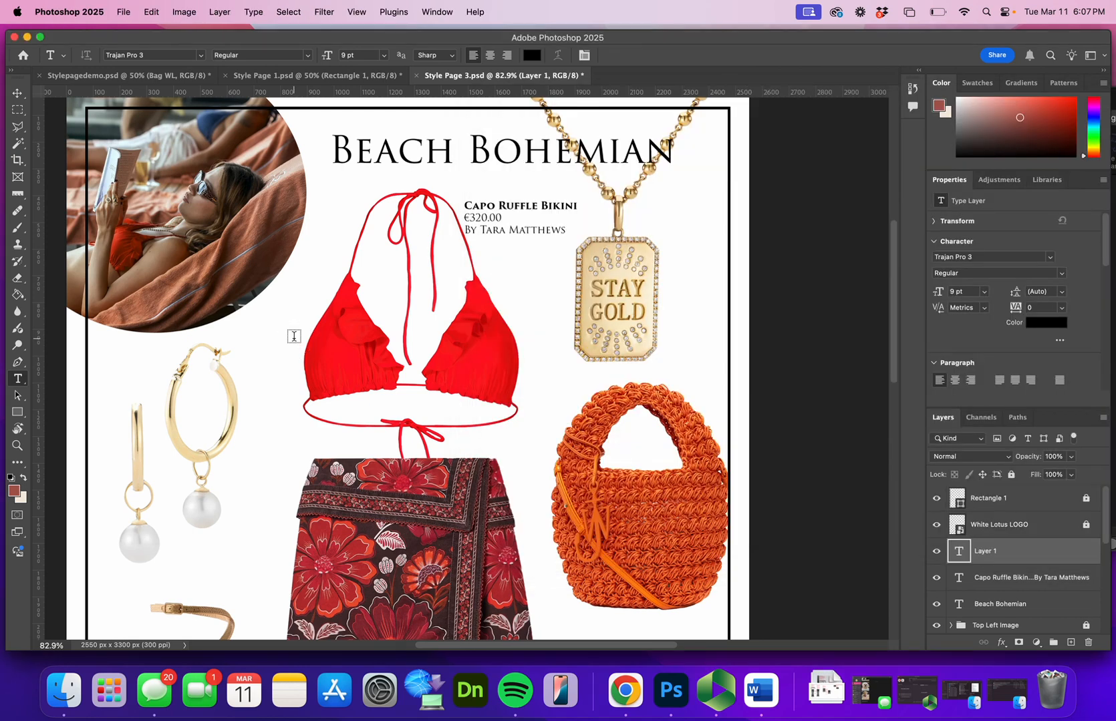
Undo the stray new text beside the earrings and the clearing of the duplicated bikini label
{"action": "left_click", "coordinate": [264, 352]}
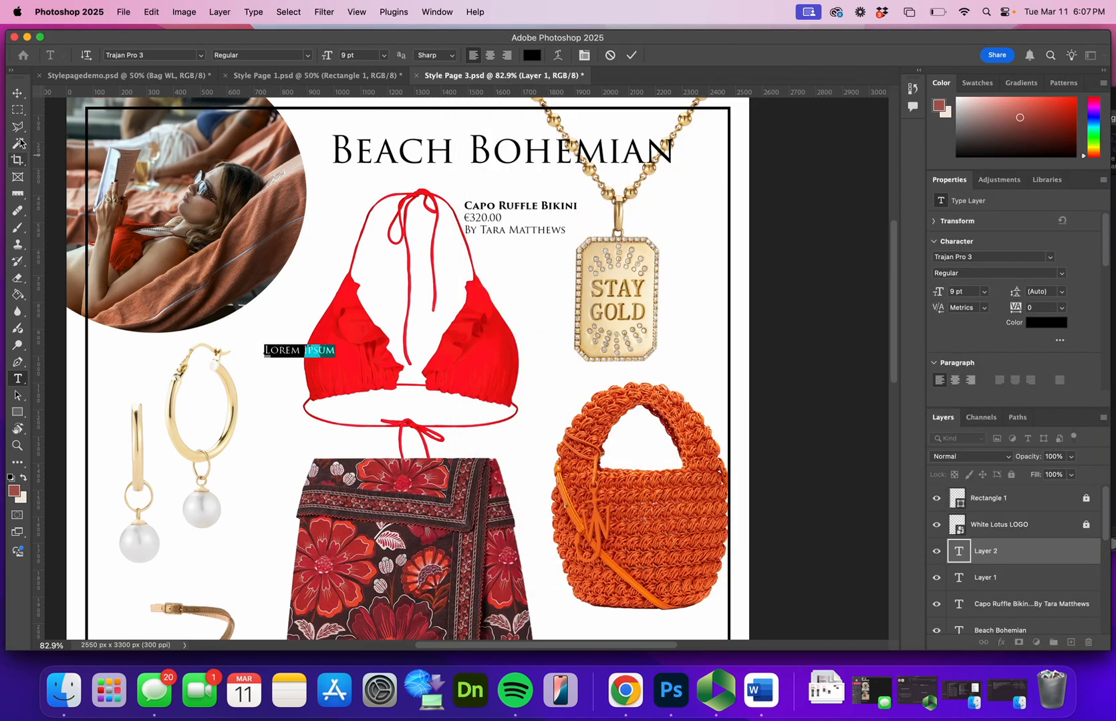
{"action": "left_click", "coordinate": [19, 97]}
{"action": "key", "text": "super+z"}
{"action": "key", "text": "super+z"}
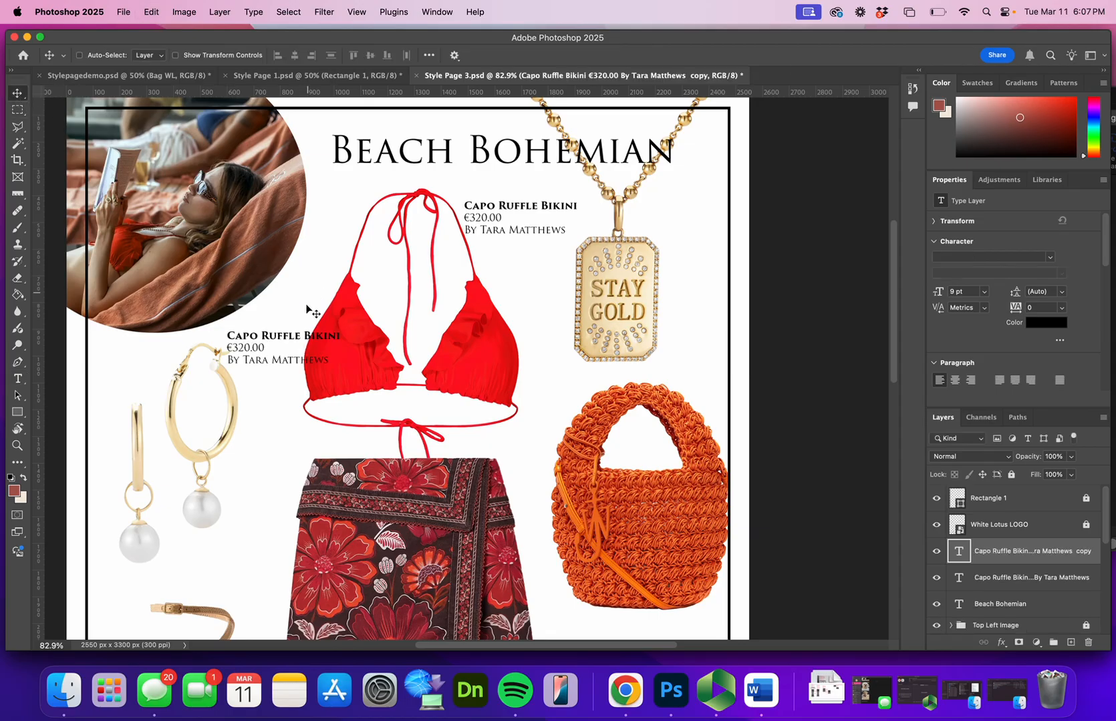
Replace all the text in the duplicated bikini label with the copied sunglasses details
{"action": "double_click", "coordinate": [269, 355]}
{"action": "key", "text": "super+a"}
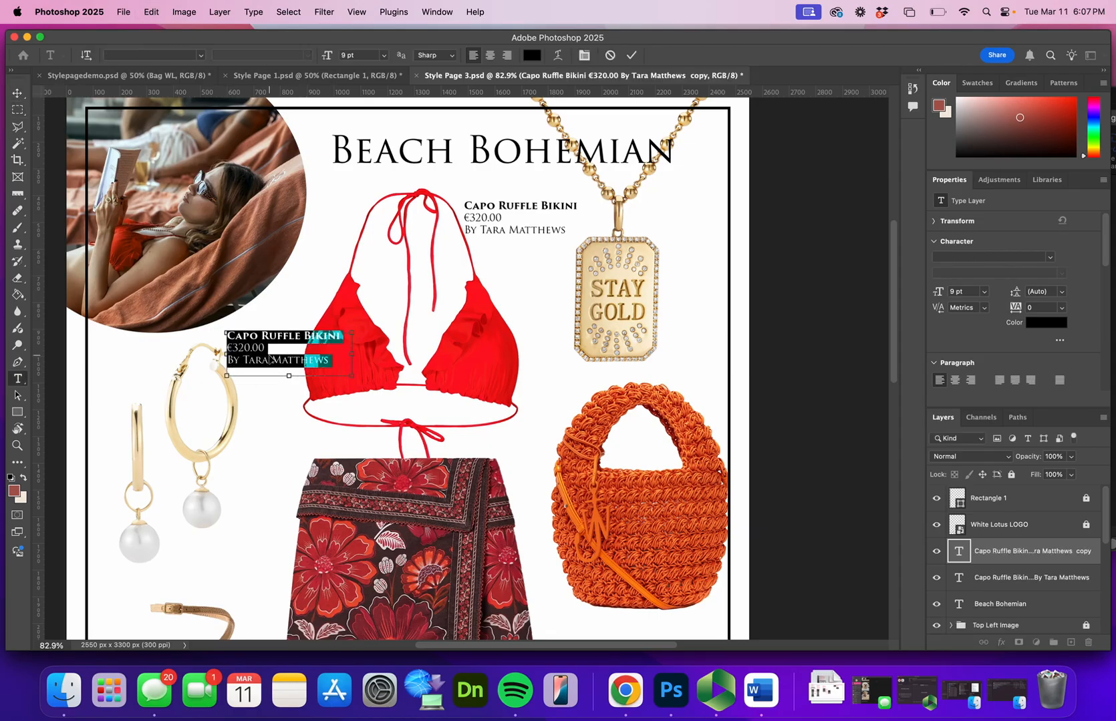
{"action": "key", "text": "super+v"}
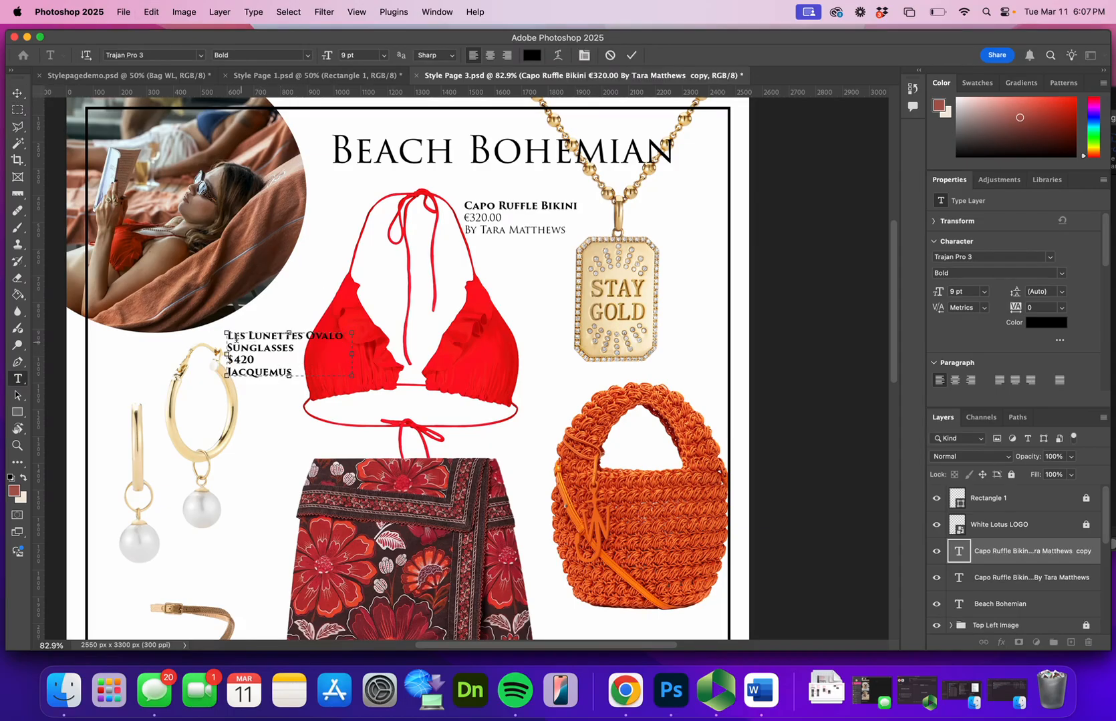
Set the "$420" and "Jacquemus" lines to Regular, commit the text and move the sunglasses label slightly up and to the right
{"action": "left_click", "coordinate": [302, 372]}
{"action": "left_click_drag", "start_coordinate": [302, 372], "coordinate": [217, 361]}
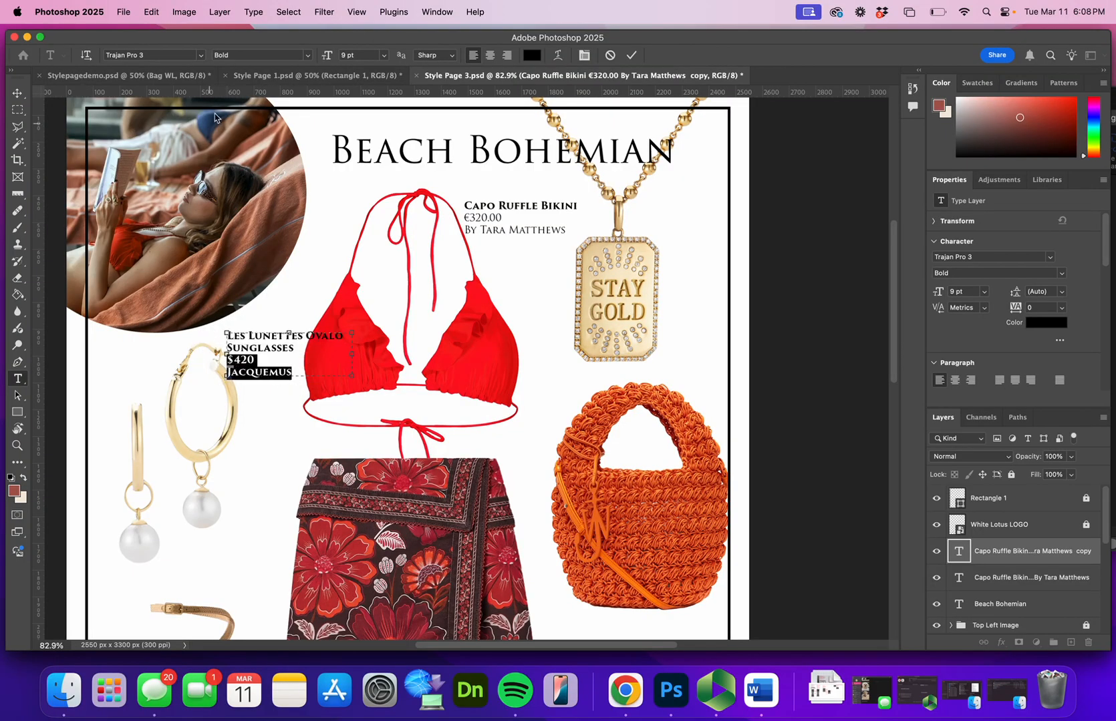
{"action": "left_click", "coordinate": [305, 59]}
{"action": "left_click", "coordinate": [224, 47]}
{"action": "left_click", "coordinate": [16, 93]}
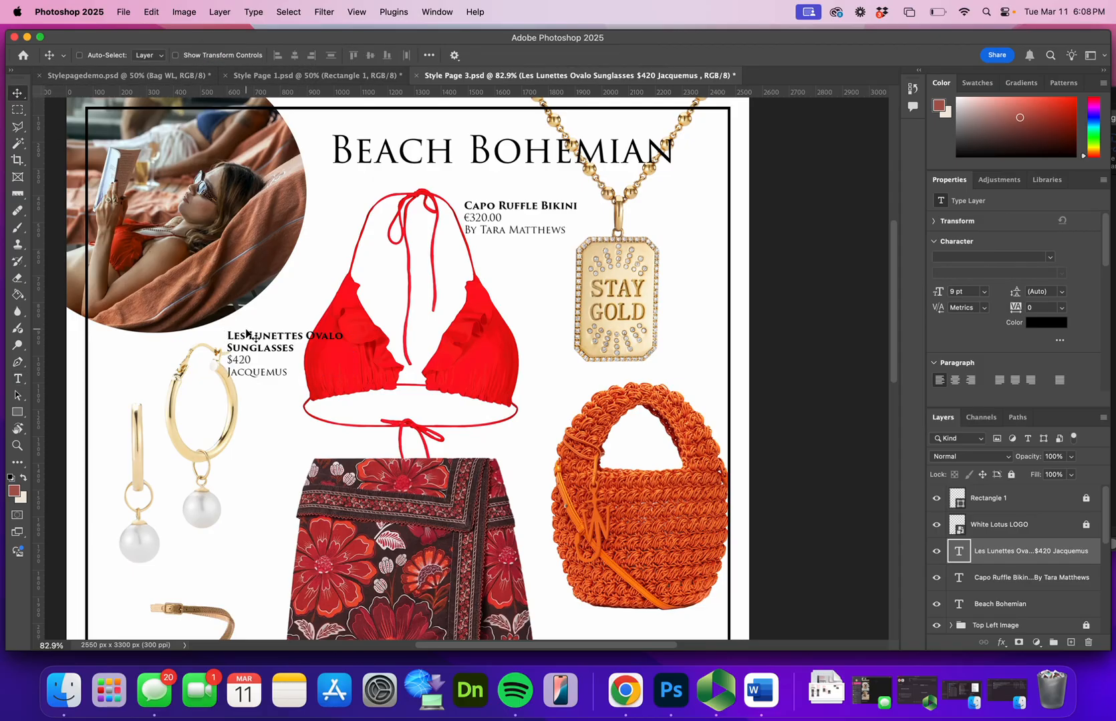
{"action": "left_click_drag", "start_coordinate": [252, 346], "coordinate": [264, 334]}
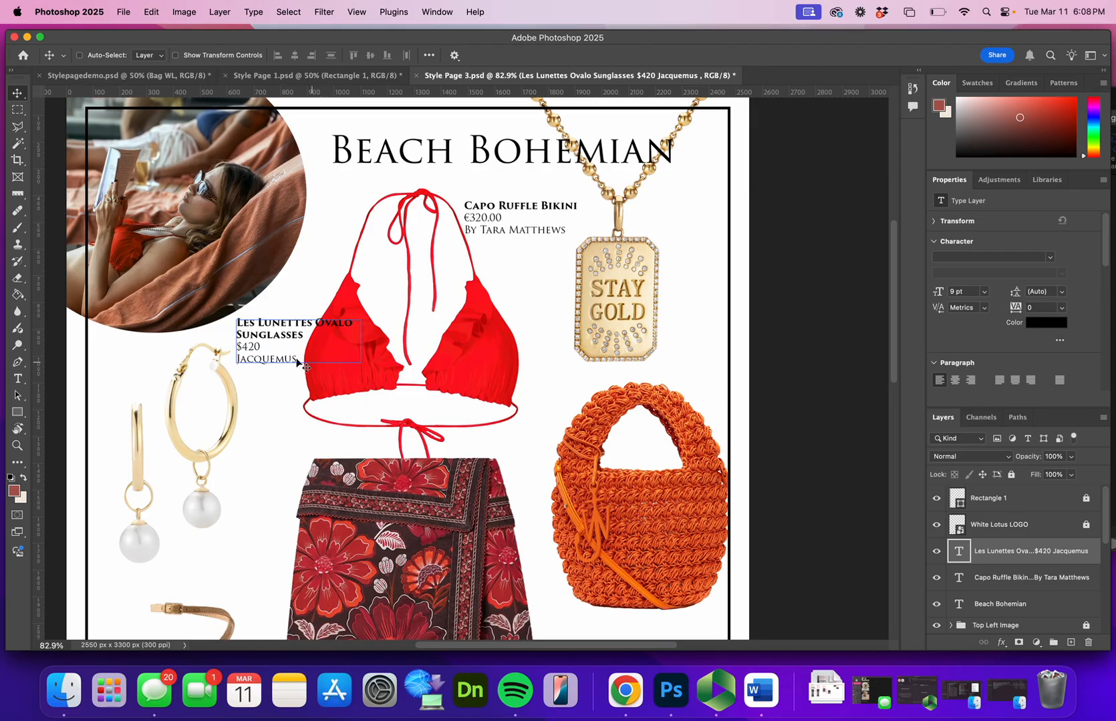
{"action": "scroll", "coordinate": [501, 485], "scroll_direction": "down", "scroll_amount": 5}
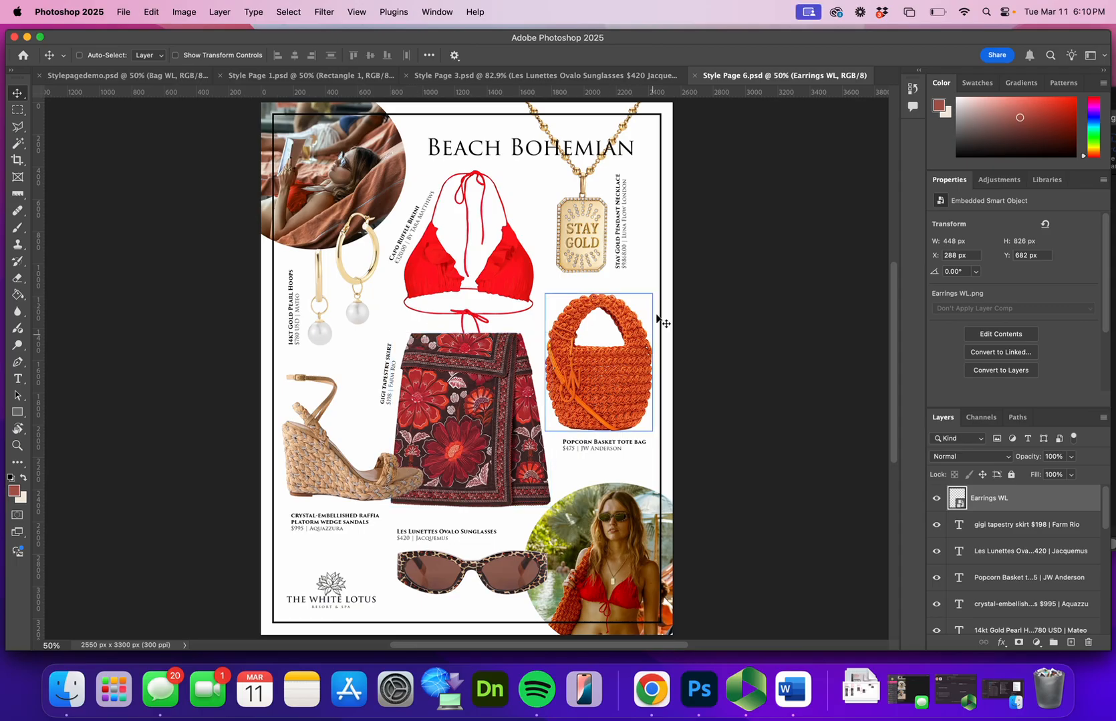
Examine the font style and size of the name and price lines in the slanted bikini label on Style Page 6
{"action": "double_click", "coordinate": [408, 230]}
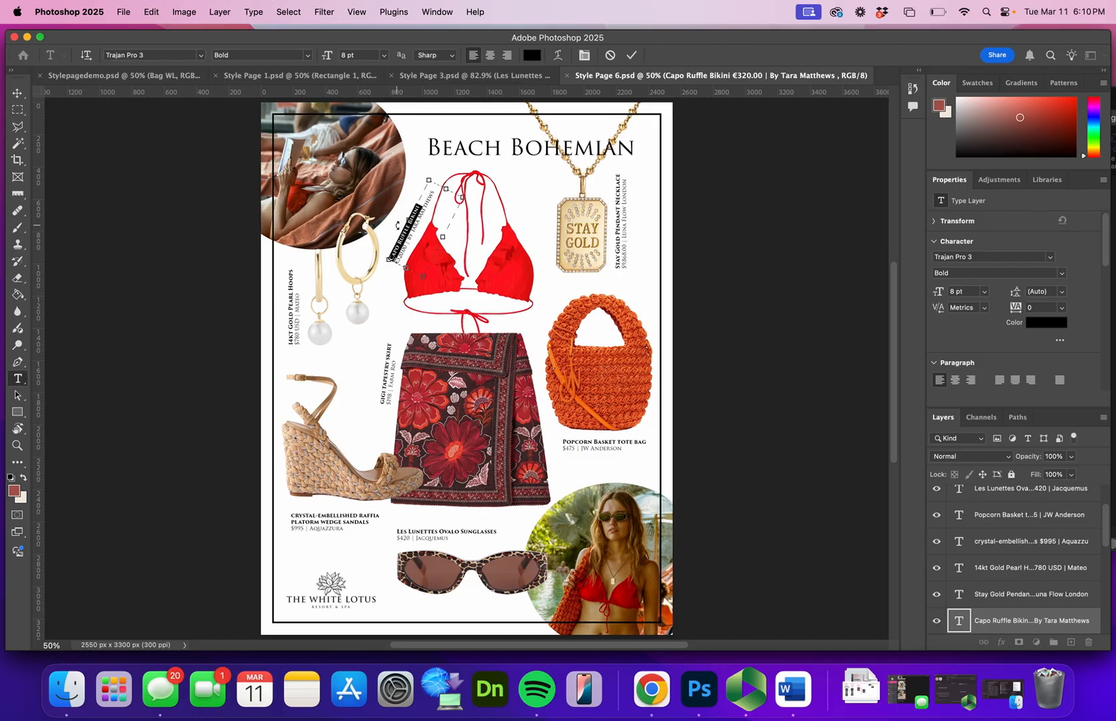
{"action": "left_click", "coordinate": [407, 238]}
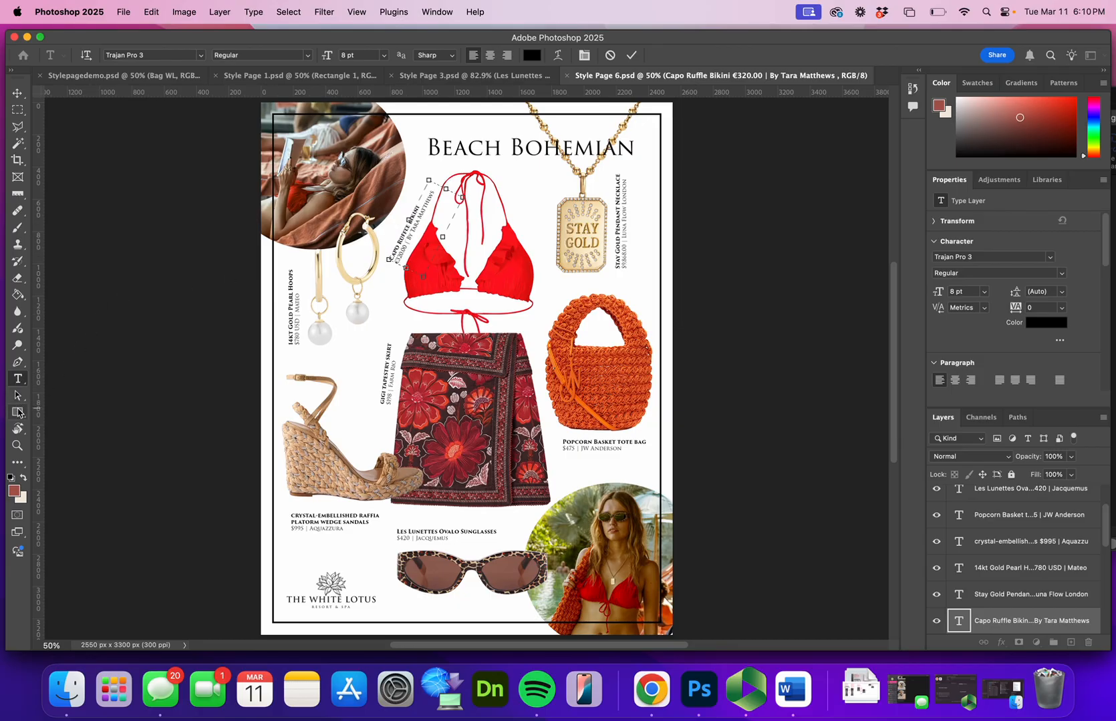
{"action": "left_click", "coordinate": [17, 93]}
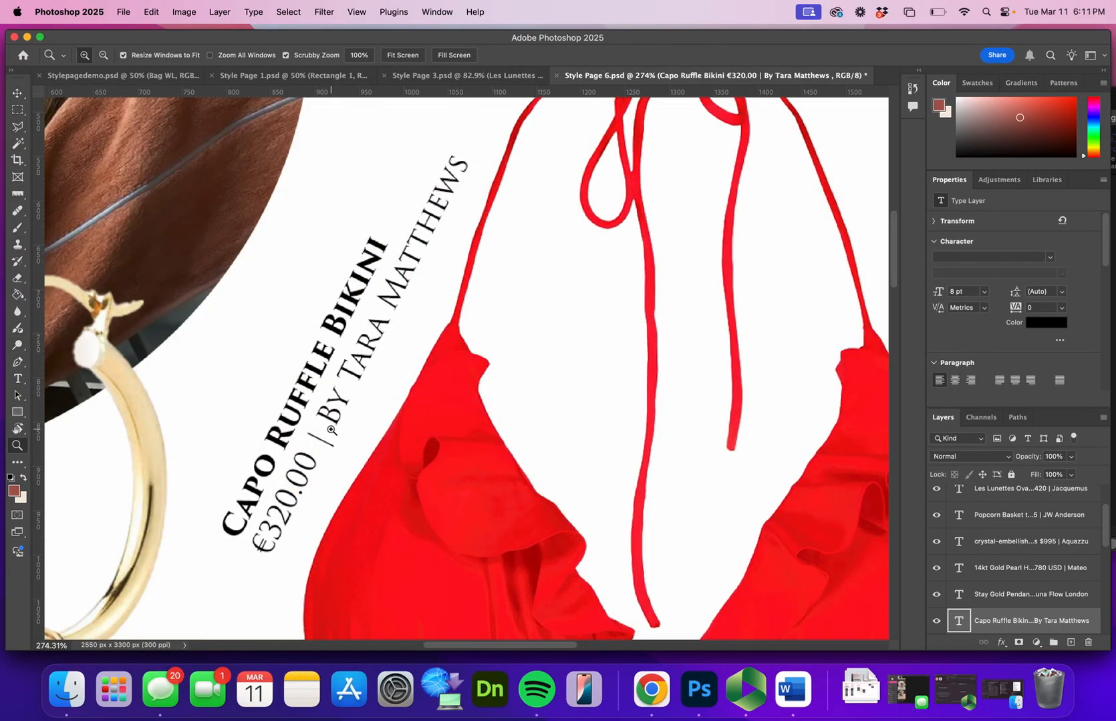
Delete and retype the spaced "|" divider between the price and the brand in the bikini label, and commit the text
{"action": "key", "text": "t"}
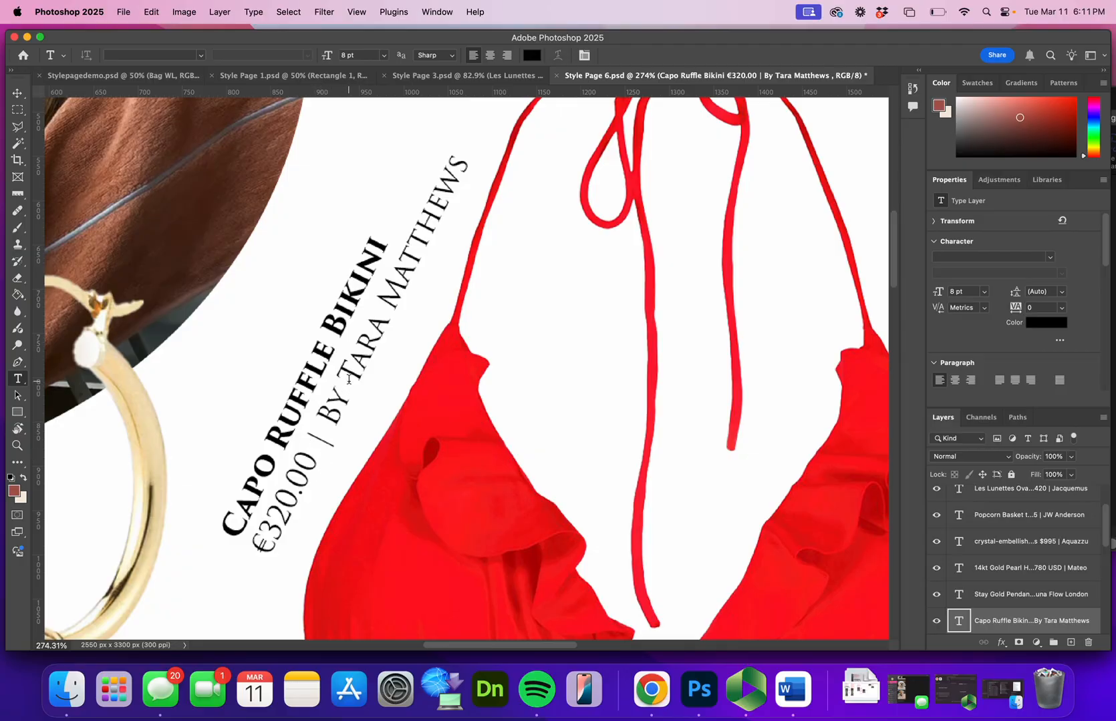
{"action": "left_click", "coordinate": [324, 438]}
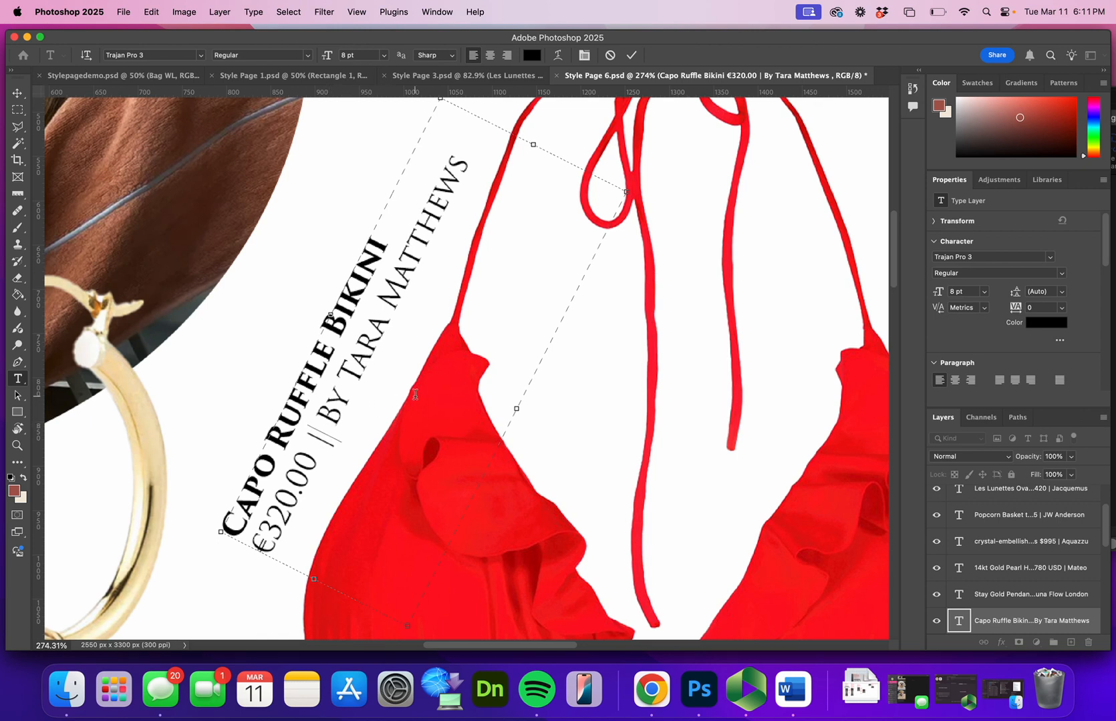
{"action": "key", "text": "Right"}
{"action": "key", "text": "BackSpace"}
{"action": "key", "text": "BackSpace"}
{"action": "key", "text": "BackSpace"}
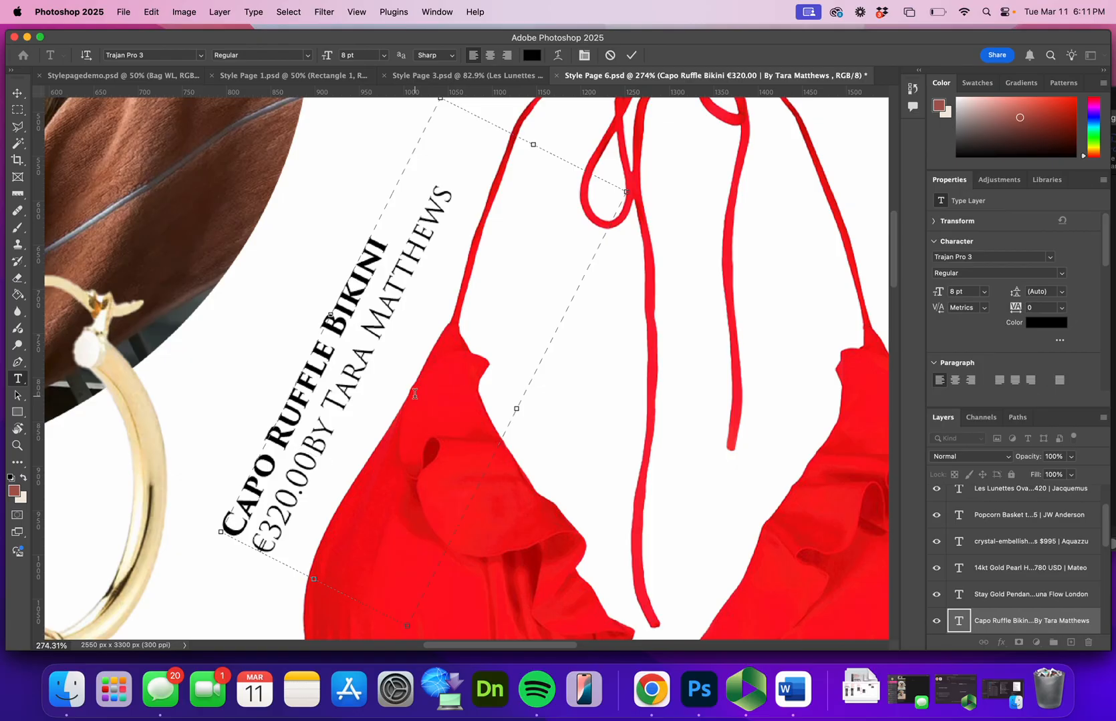
{"action": "type", "text": "|"}
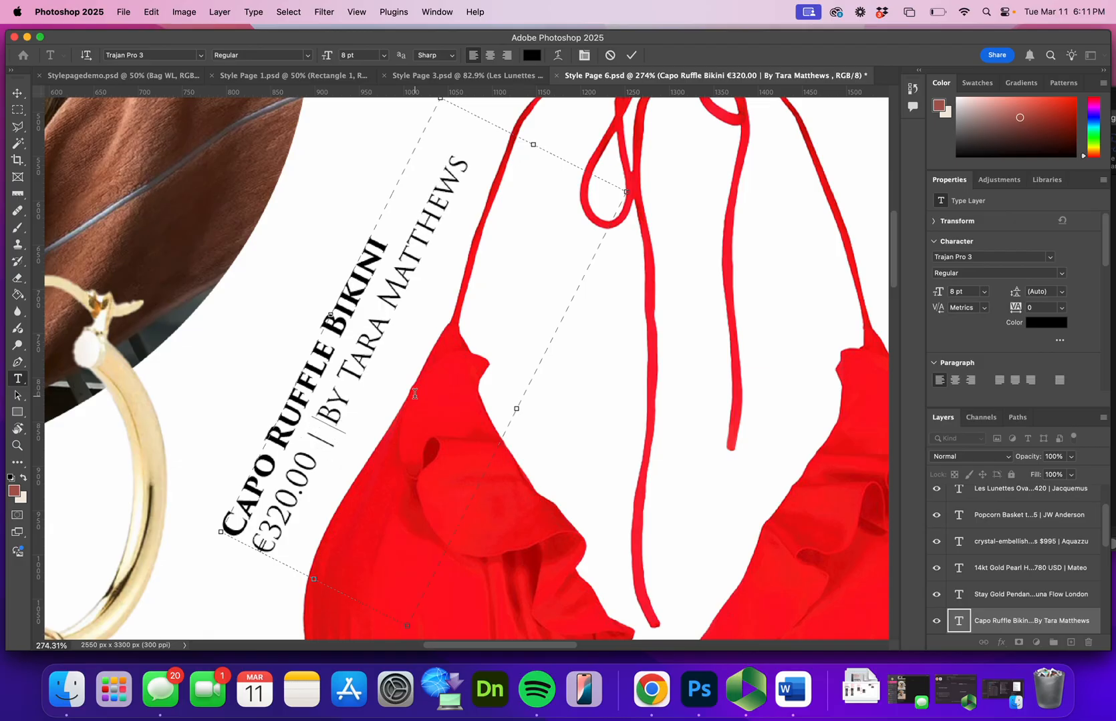
{"action": "key", "text": "Left"}
{"action": "key", "text": "Left"}
{"action": "key", "text": "Left"}
{"action": "key", "text": "Right"}
{"action": "key", "text": "Right"}
{"action": "key", "text": "Right"}
{"action": "left_click", "coordinate": [632, 56]}
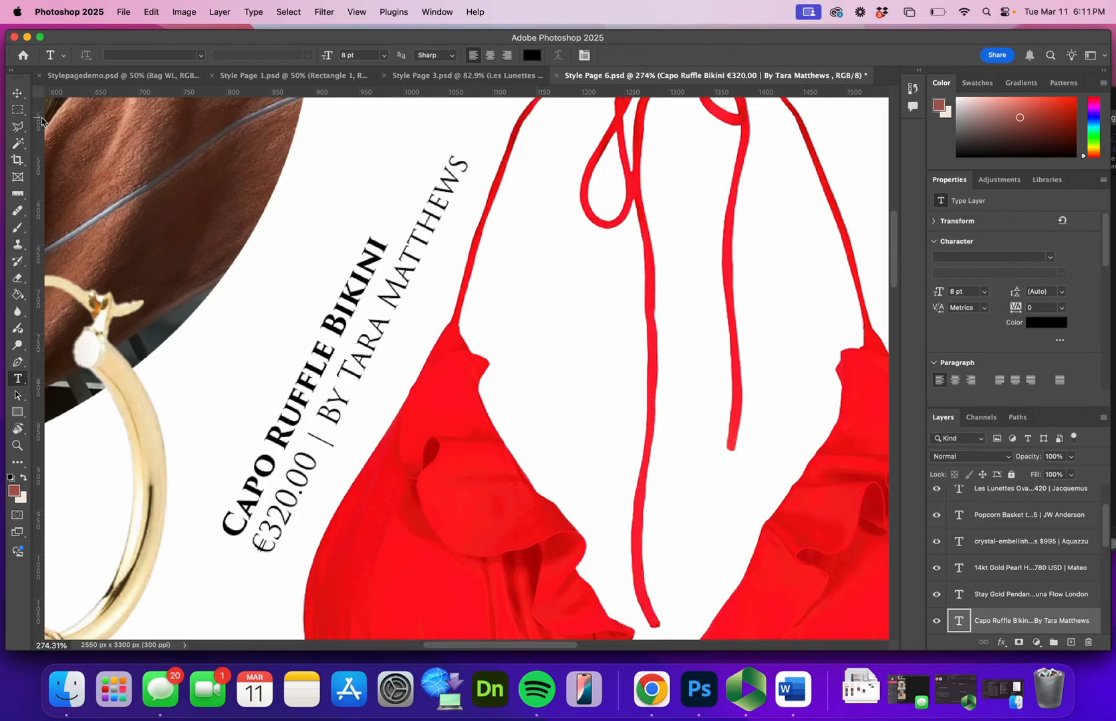
{"action": "left_click", "coordinate": [18, 94]}
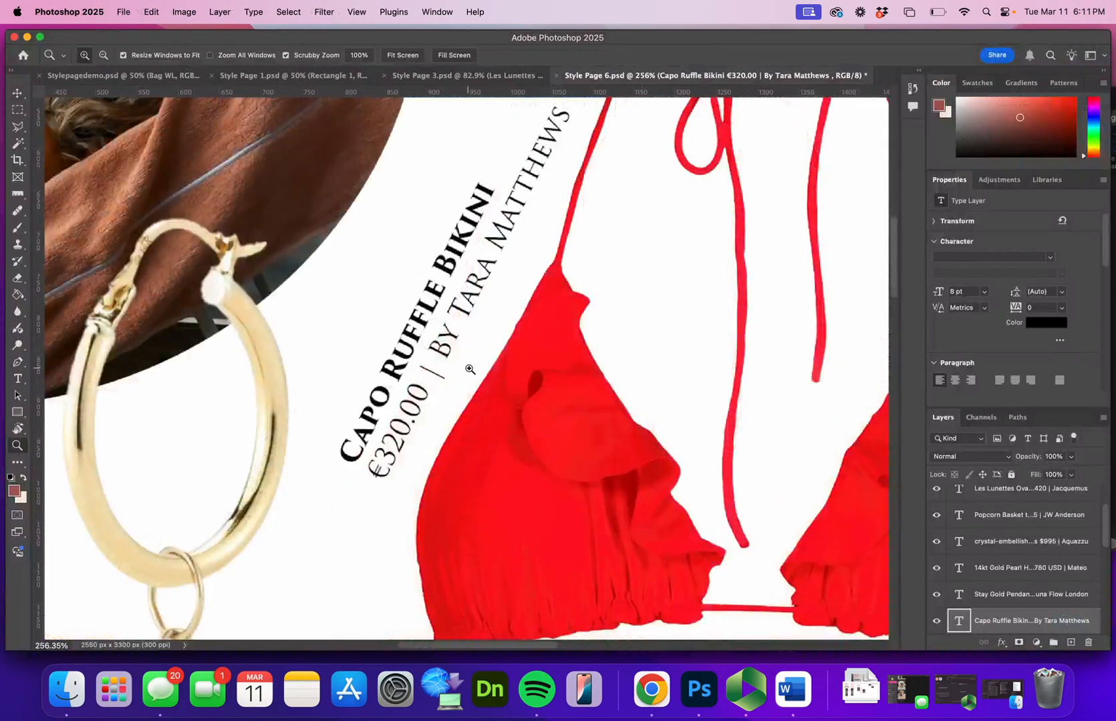
Rotate the bikini label by -0.02° with Free Transform and apply the transformation
{"action": "left_click_drag", "start_coordinate": [468, 369], "coordinate": [407, 404]}
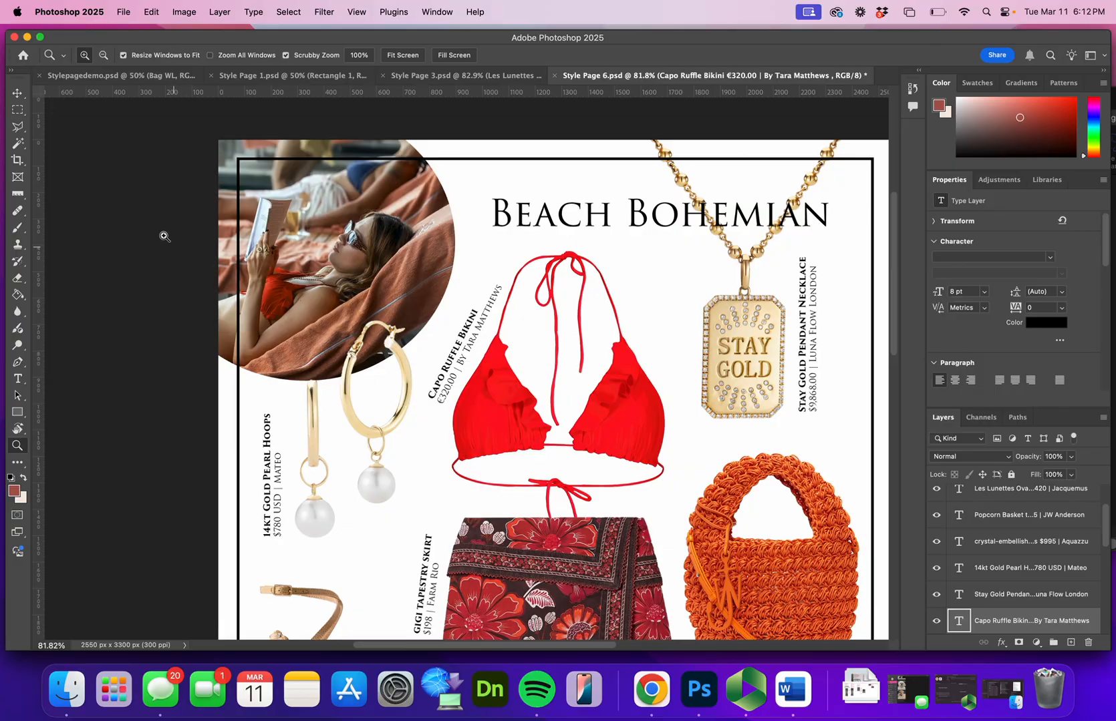
{"action": "left_click", "coordinate": [18, 93]}
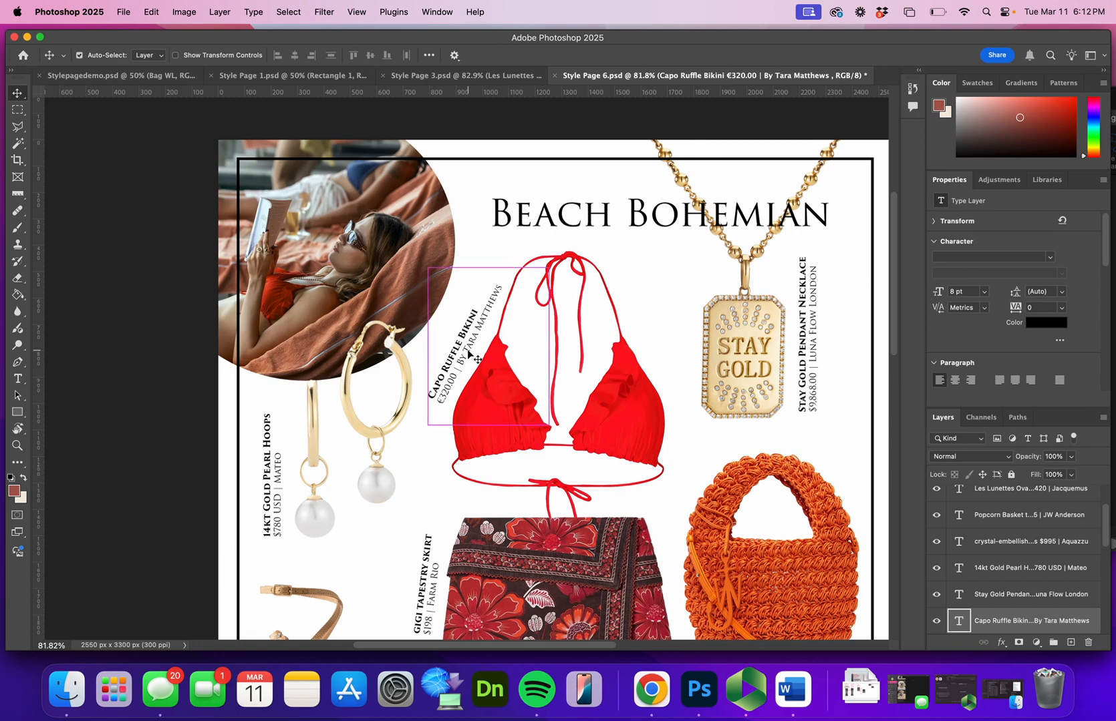
{"action": "key", "text": "super+t"}
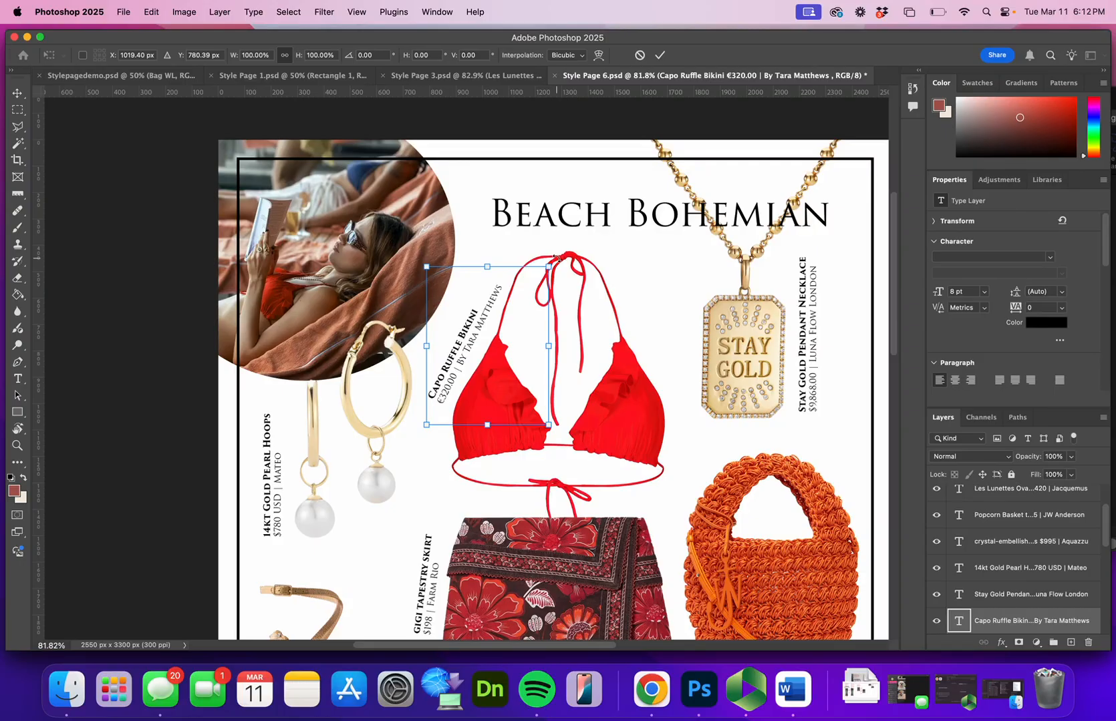
{"action": "mouse_move", "coordinate": [556, 259]}
{"action": "left_mouse_down"}
{"action": "mouse_move", "coordinate": [564, 284]}
{"action": "mouse_move", "coordinate": [542, 256]}
{"action": "mouse_move", "coordinate": [552, 268]}
{"action": "left_mouse_up"}
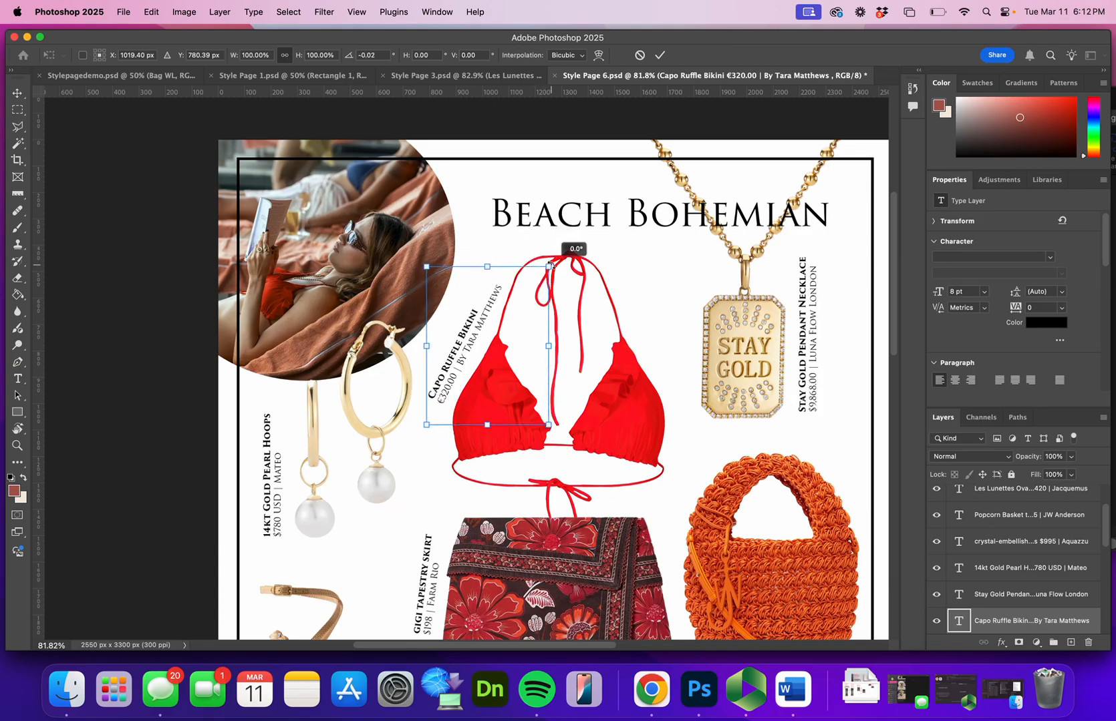
{"action": "left_click", "coordinate": [661, 57]}
Save the finished Style Page 6 document
{"action": "left_click_drag", "start_coordinate": [759, 381], "coordinate": [684, 306]}
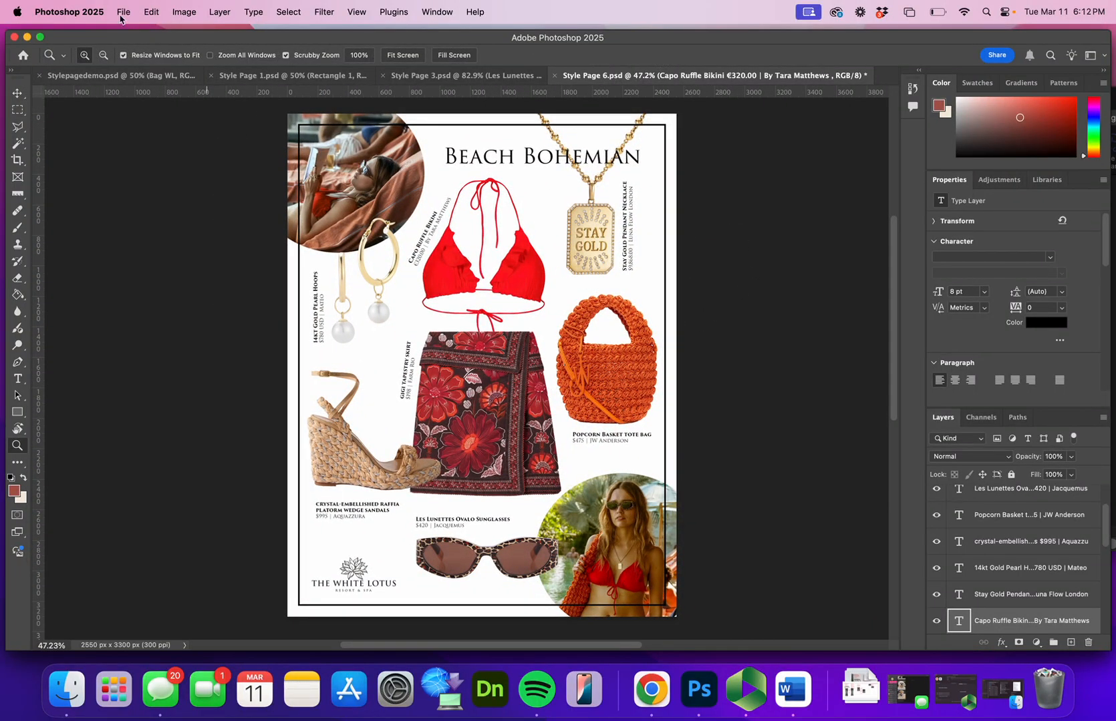
{"action": "left_click", "coordinate": [124, 13]}
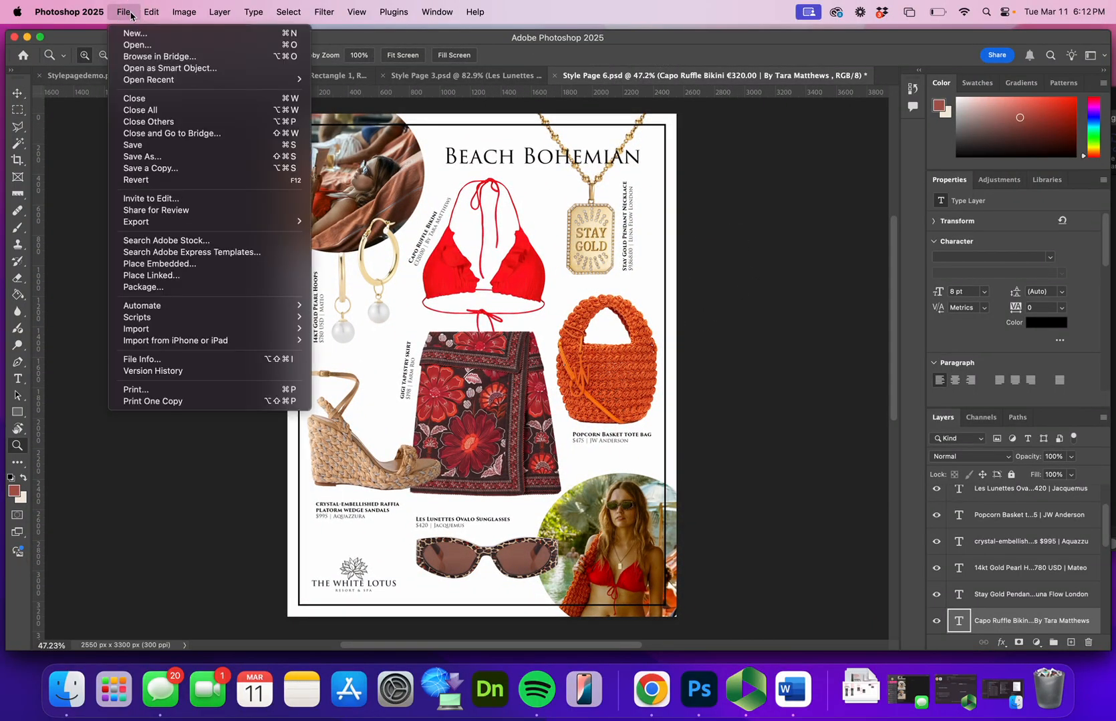
{"action": "left_click", "coordinate": [149, 145]}
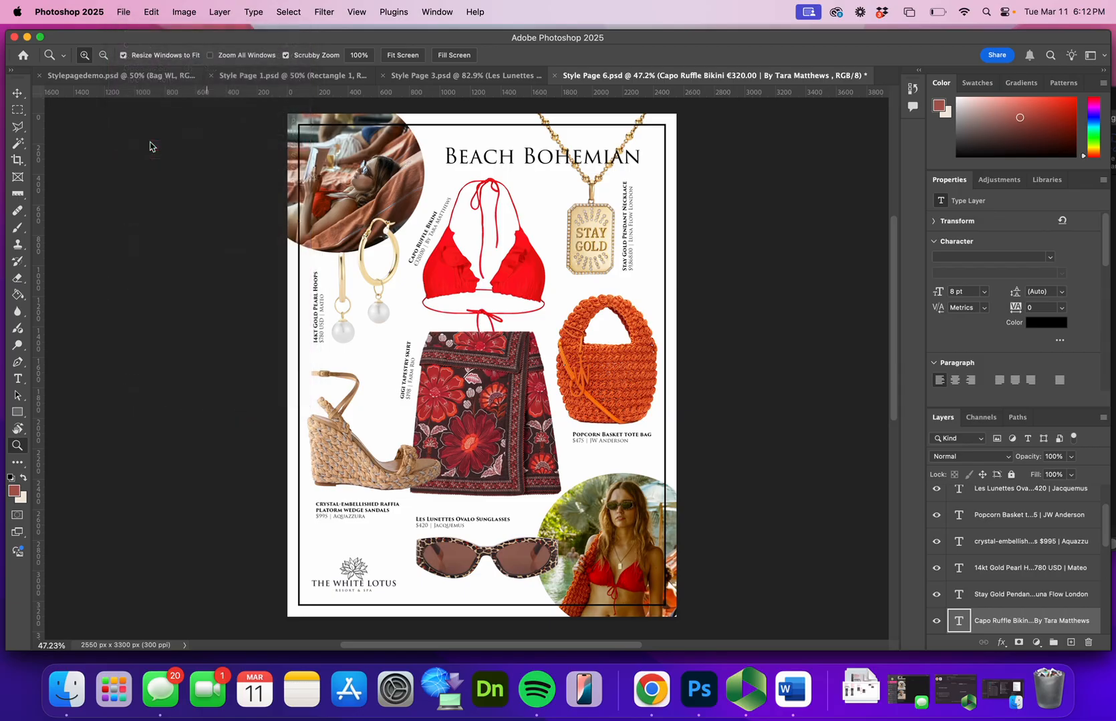
{"action": "left_click", "coordinate": [127, 17]}
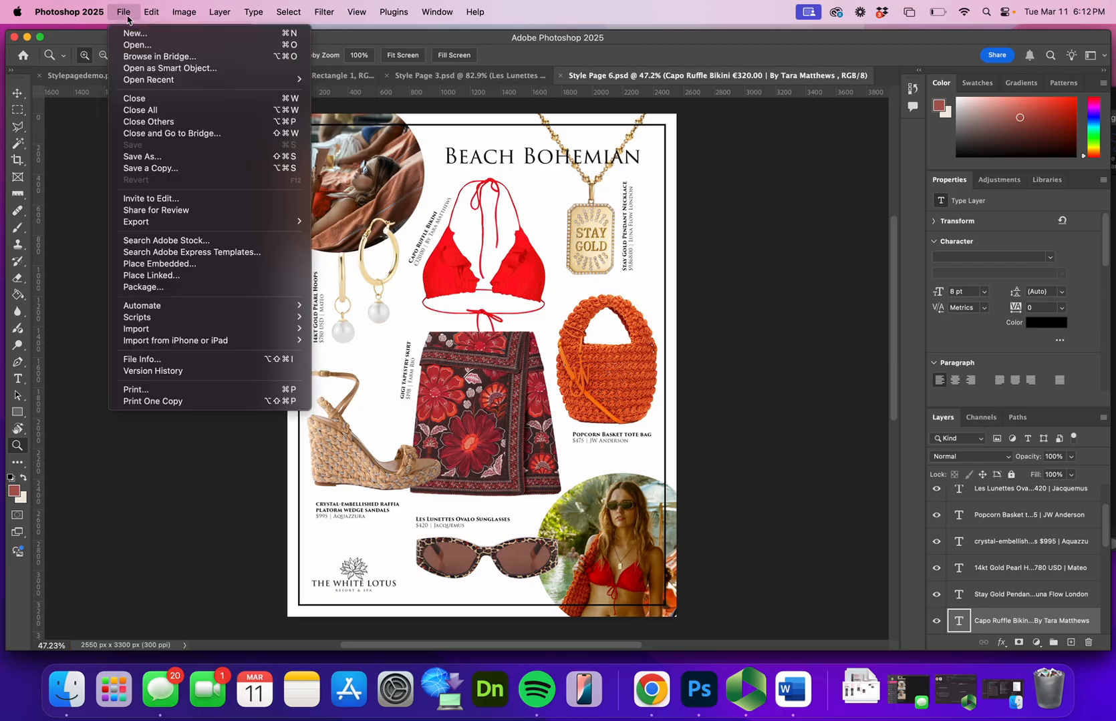
{"action": "left_click", "coordinate": [169, 158]}
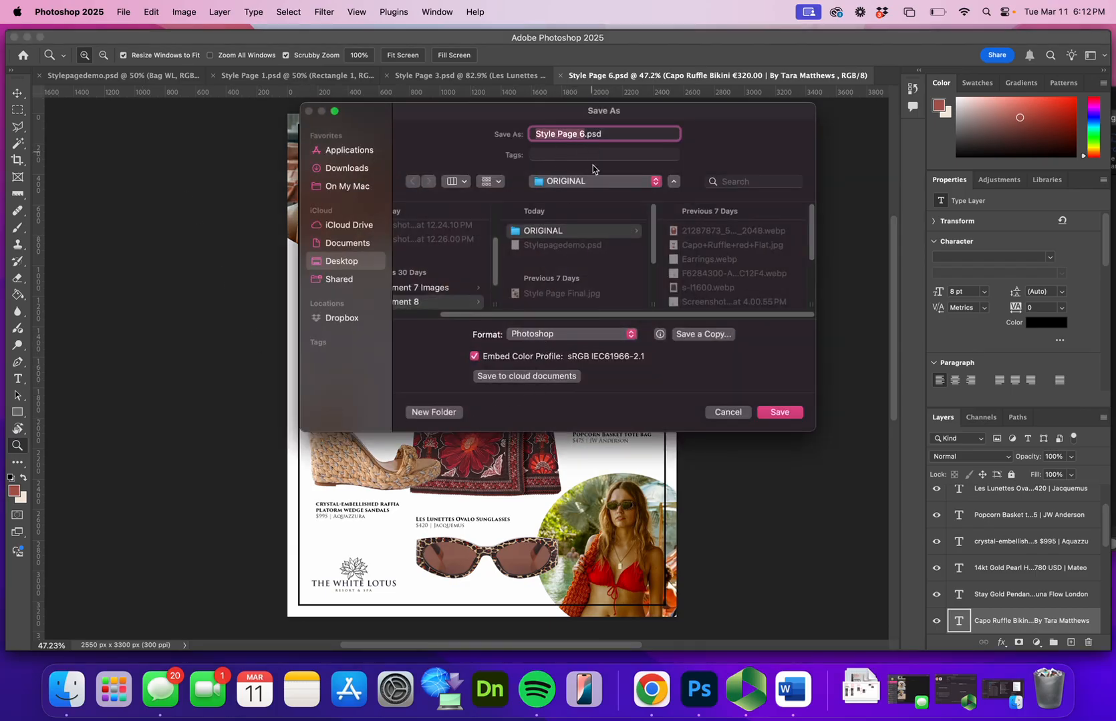
{"action": "left_click", "coordinate": [727, 413]}
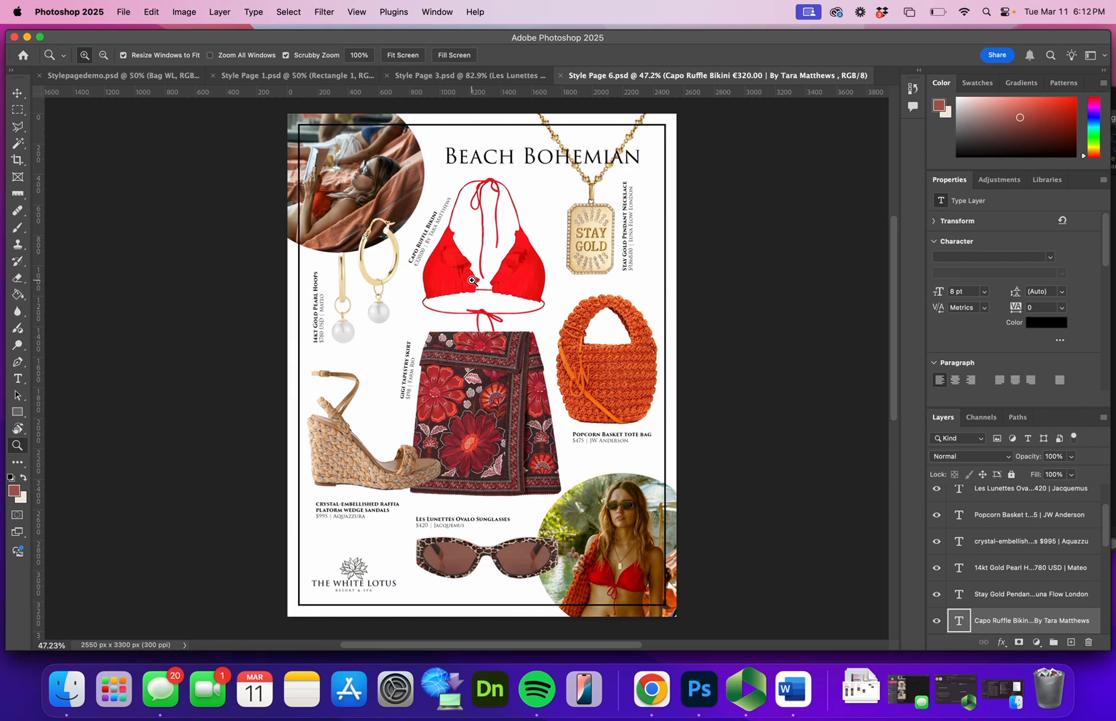
Set up an Export As of Style Page 6 in JPG format with the quality set to 7
{"action": "left_click", "coordinate": [130, 12]}
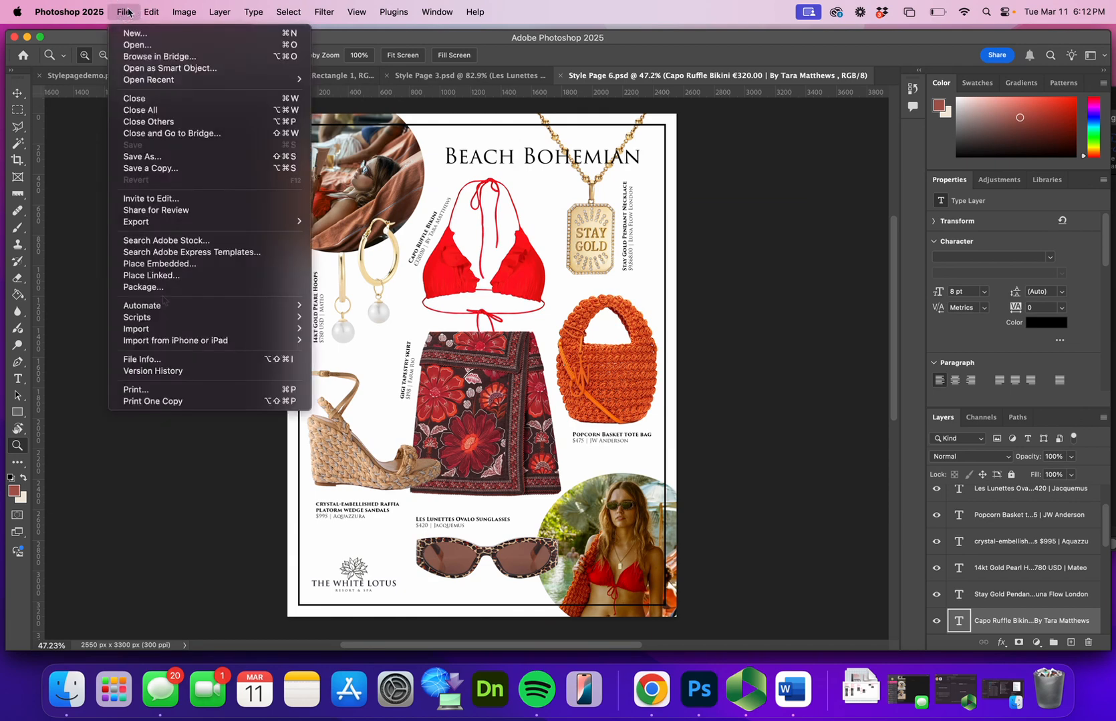
{"action": "mouse_move", "coordinate": [208, 223]}
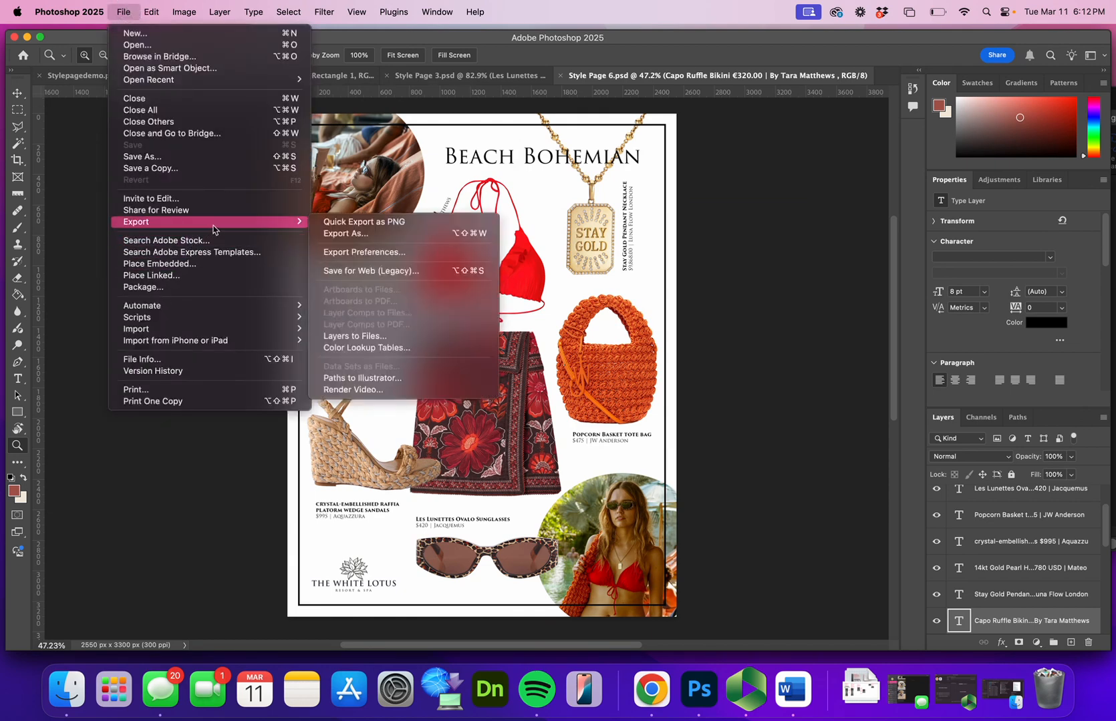
{"action": "left_click", "coordinate": [346, 235]}
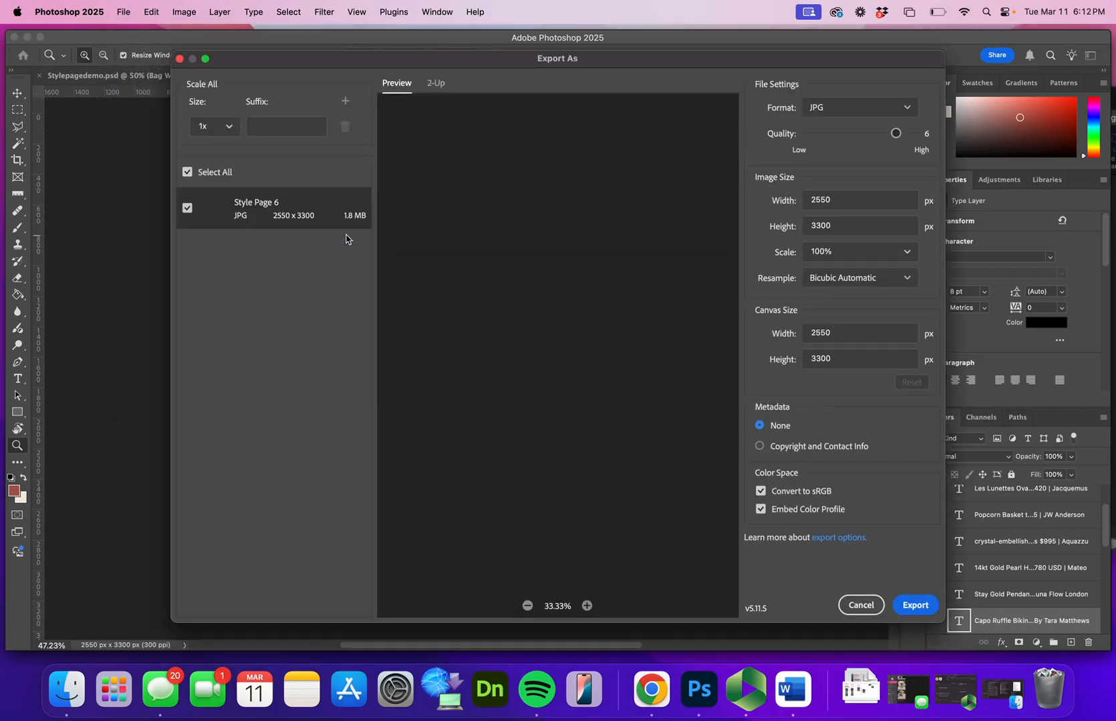
{"action": "left_click", "coordinate": [831, 112]}
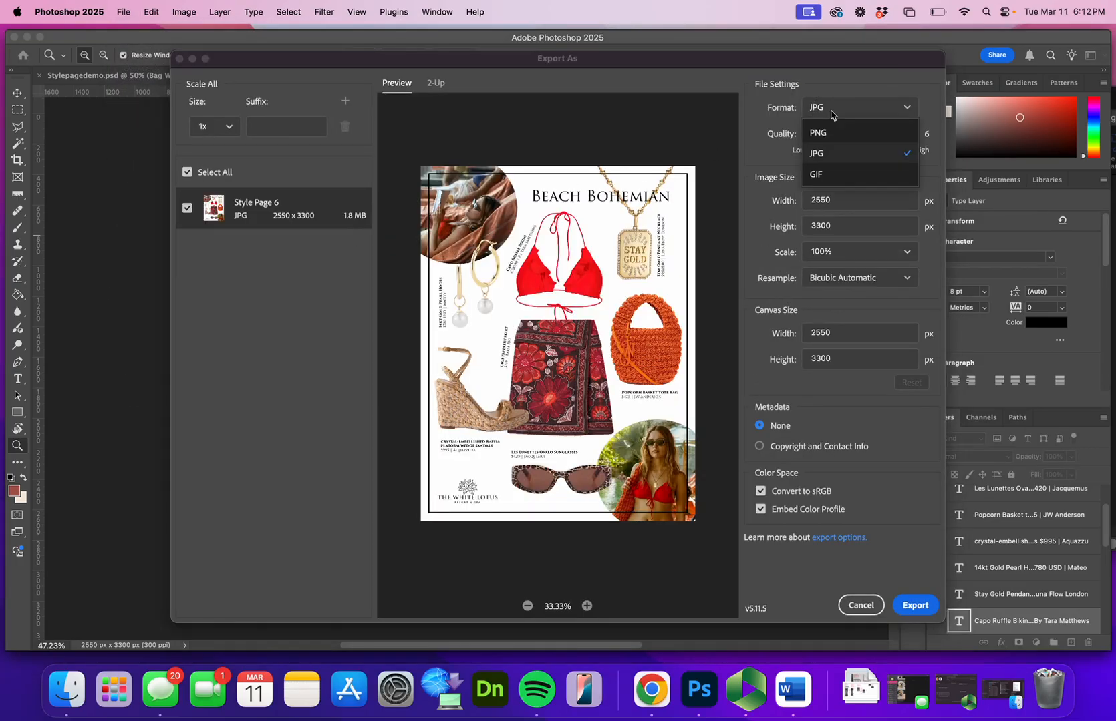
{"action": "left_click", "coordinate": [831, 113]}
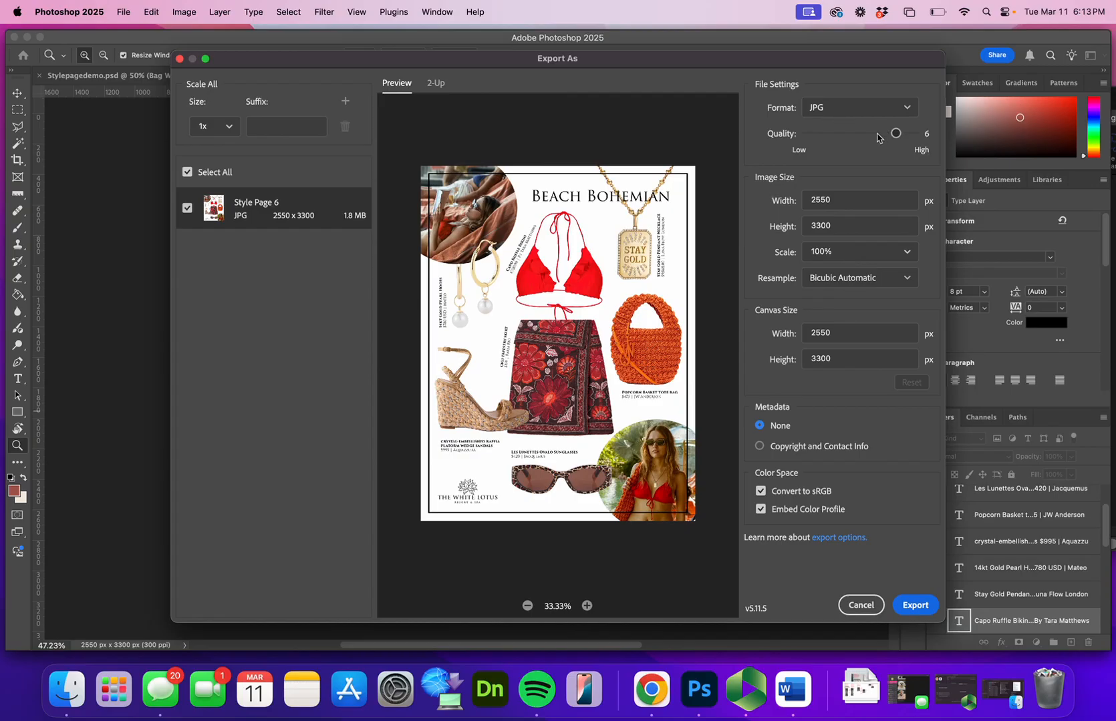
{"action": "left_click_drag", "start_coordinate": [894, 132], "coordinate": [913, 133]}
Export the page as Style Page 6.jpg into the Assignment 8 folder, replacing the existing file
{"action": "left_click", "coordinate": [915, 608]}
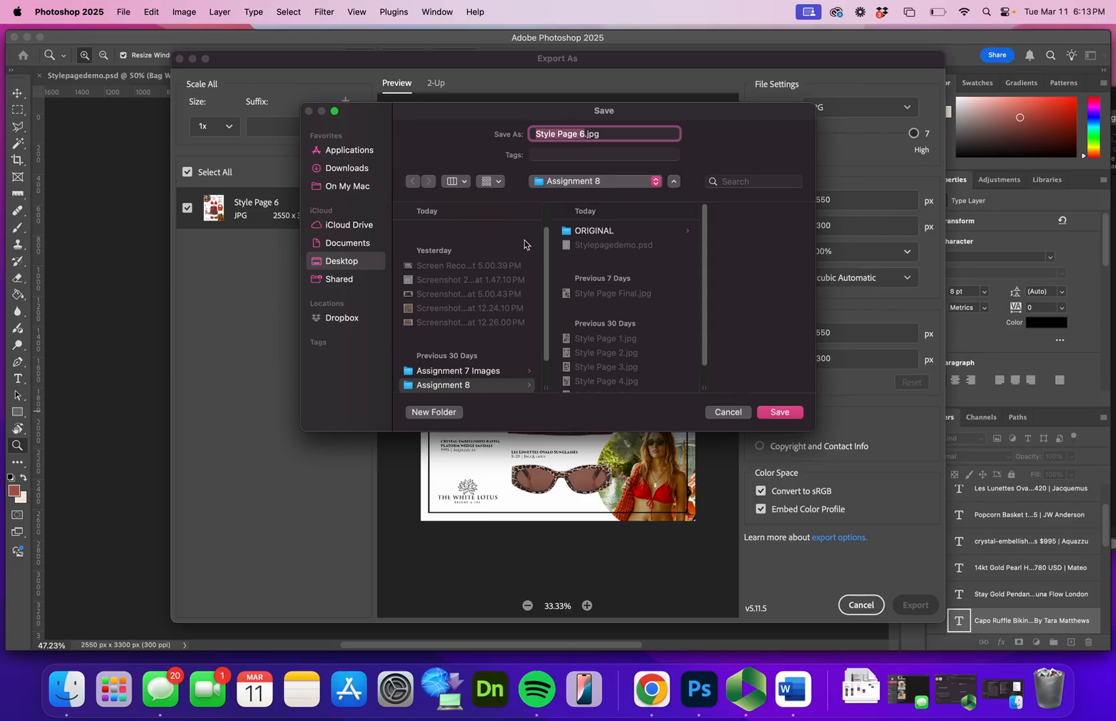
{"action": "left_click", "coordinate": [783, 413]}
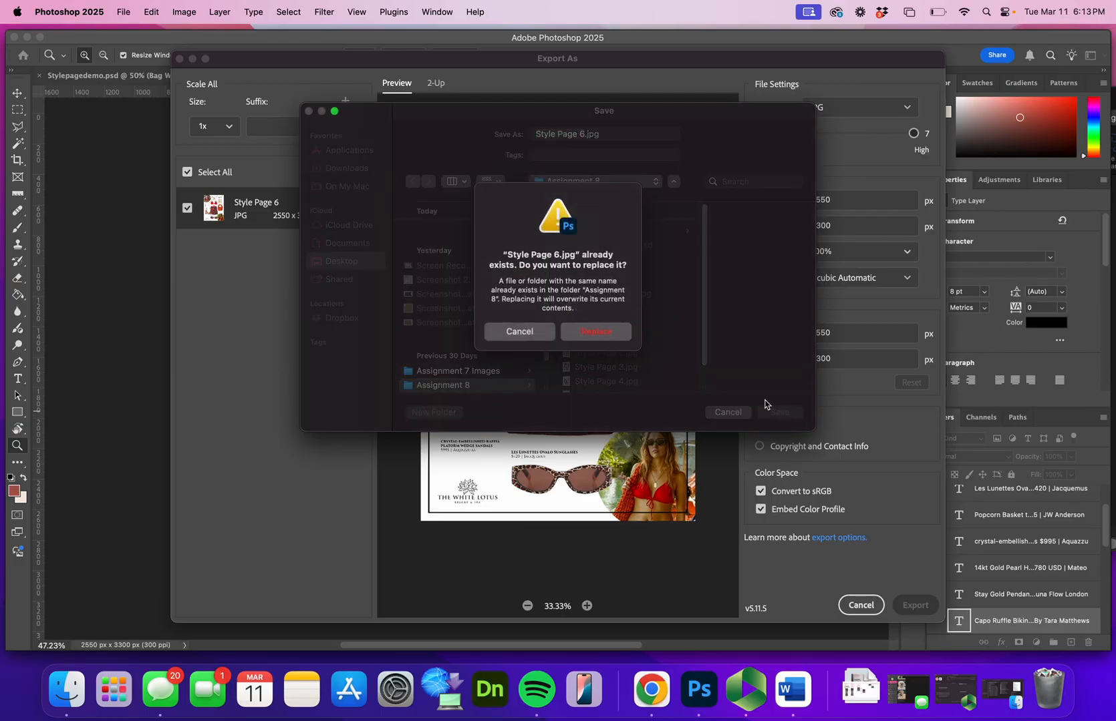
{"action": "left_click", "coordinate": [616, 333]}
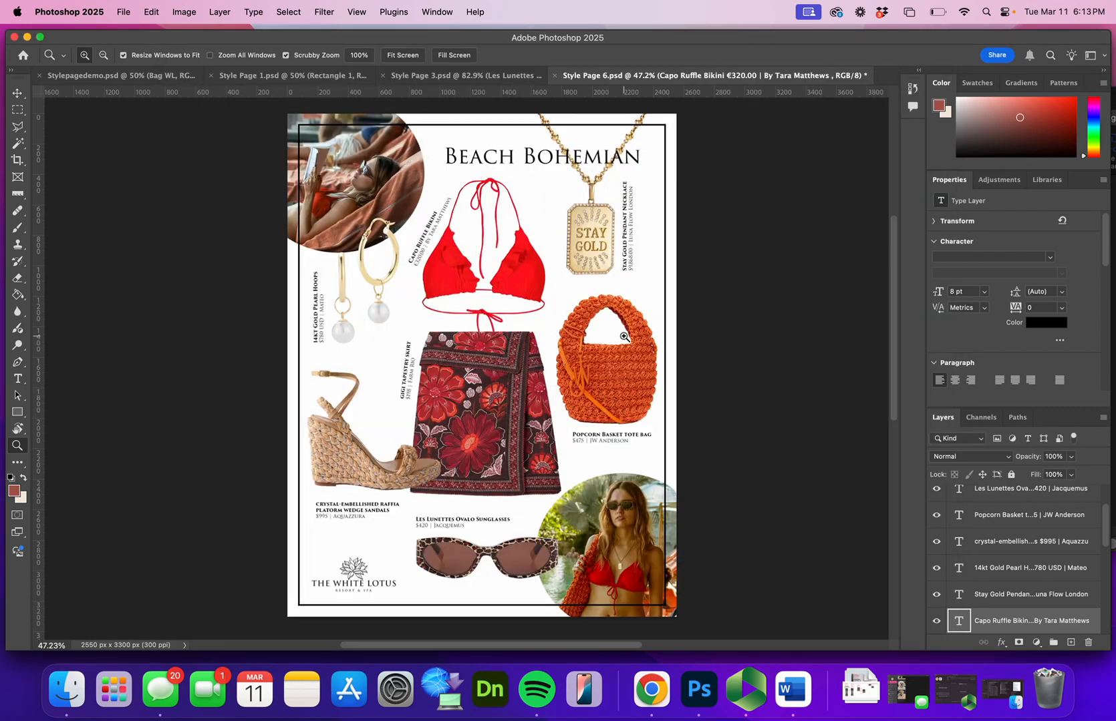